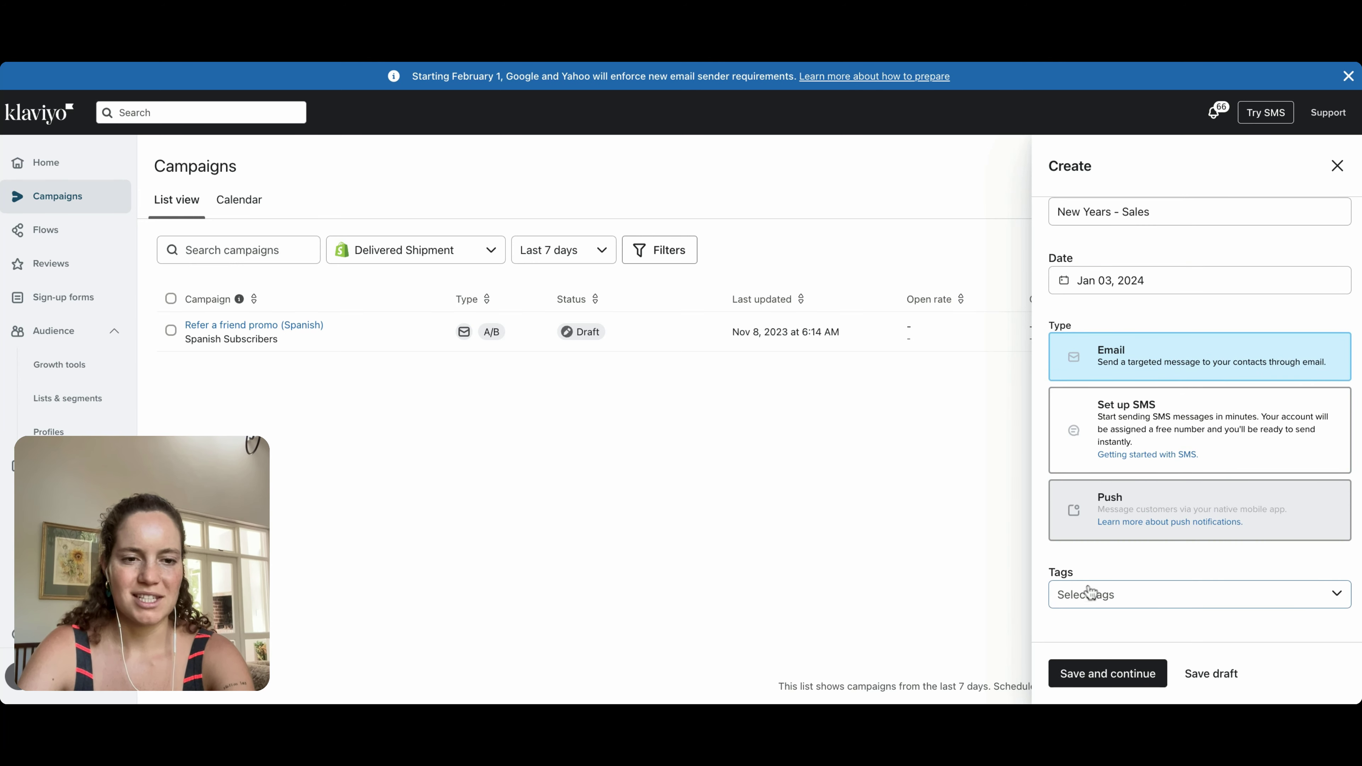
# - Save the New Years - Sales campaign setup and set the English Subscribers list as the send-to recipients
pyautogui.click(1099, 685)
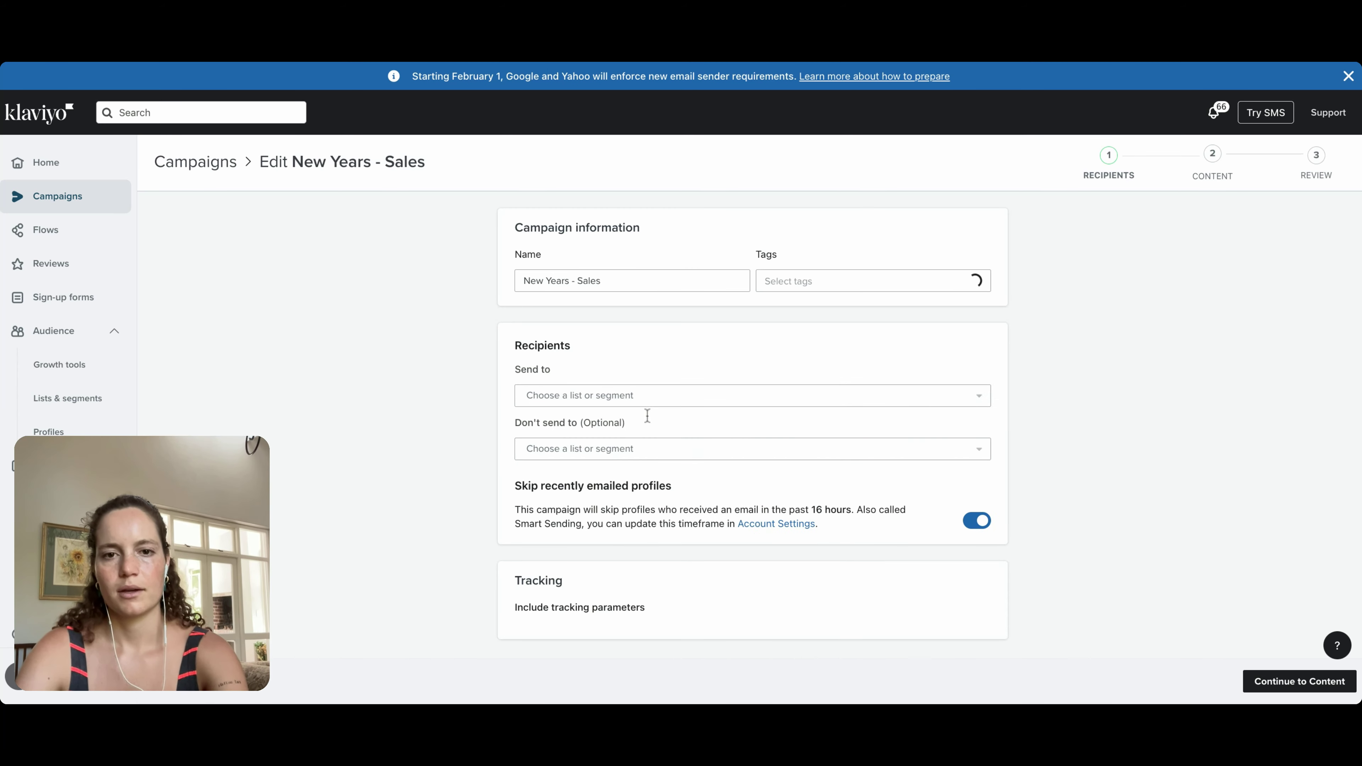
pyautogui.scroll(-1, 603, 331)
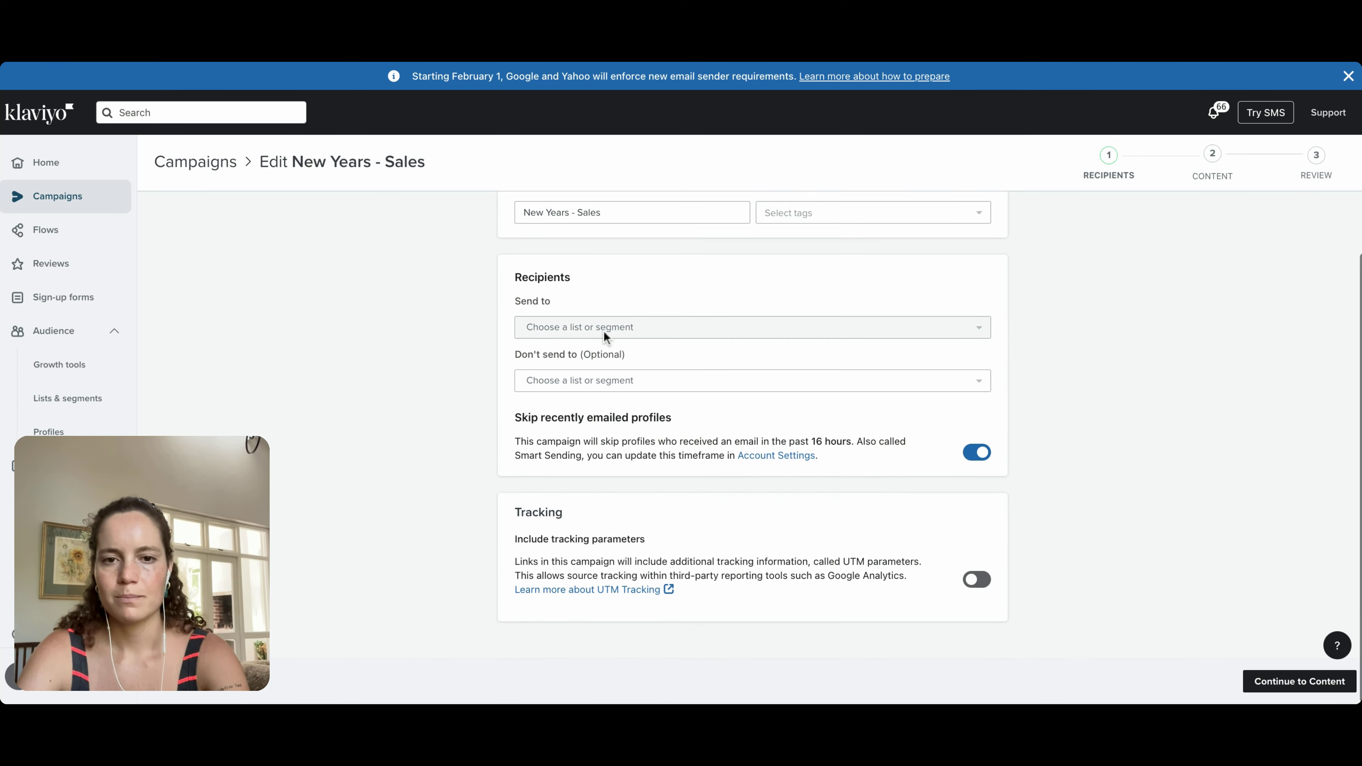
pyautogui.click(578, 335)
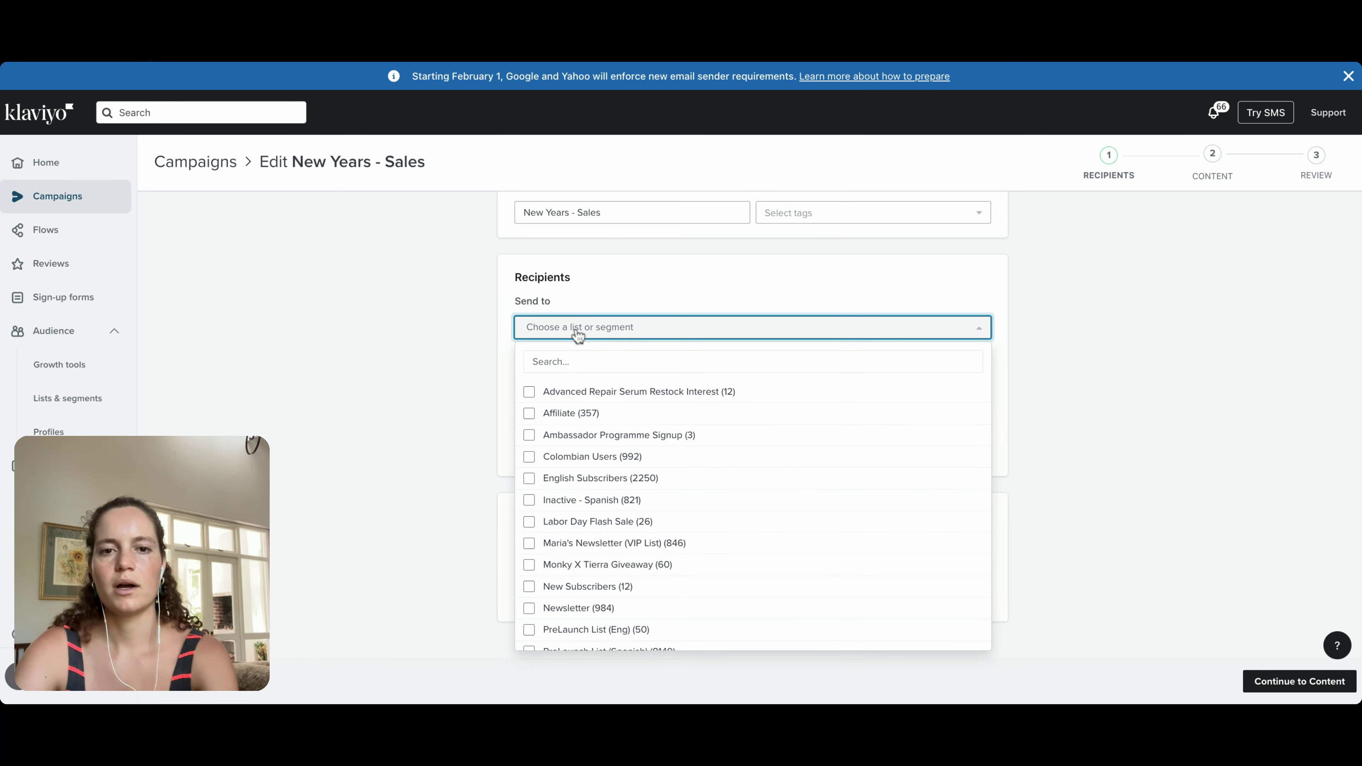
pyautogui.click(577, 334)
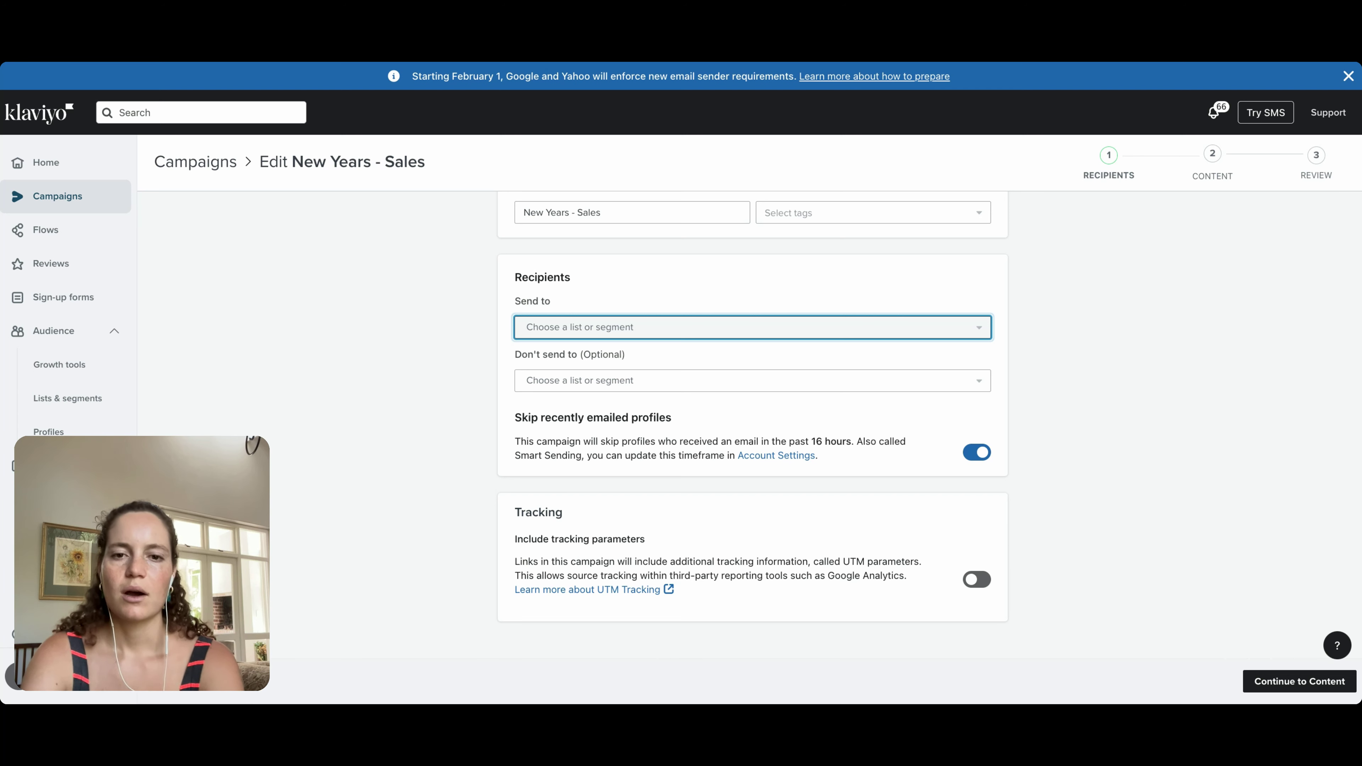
pyautogui.click(665, 328)
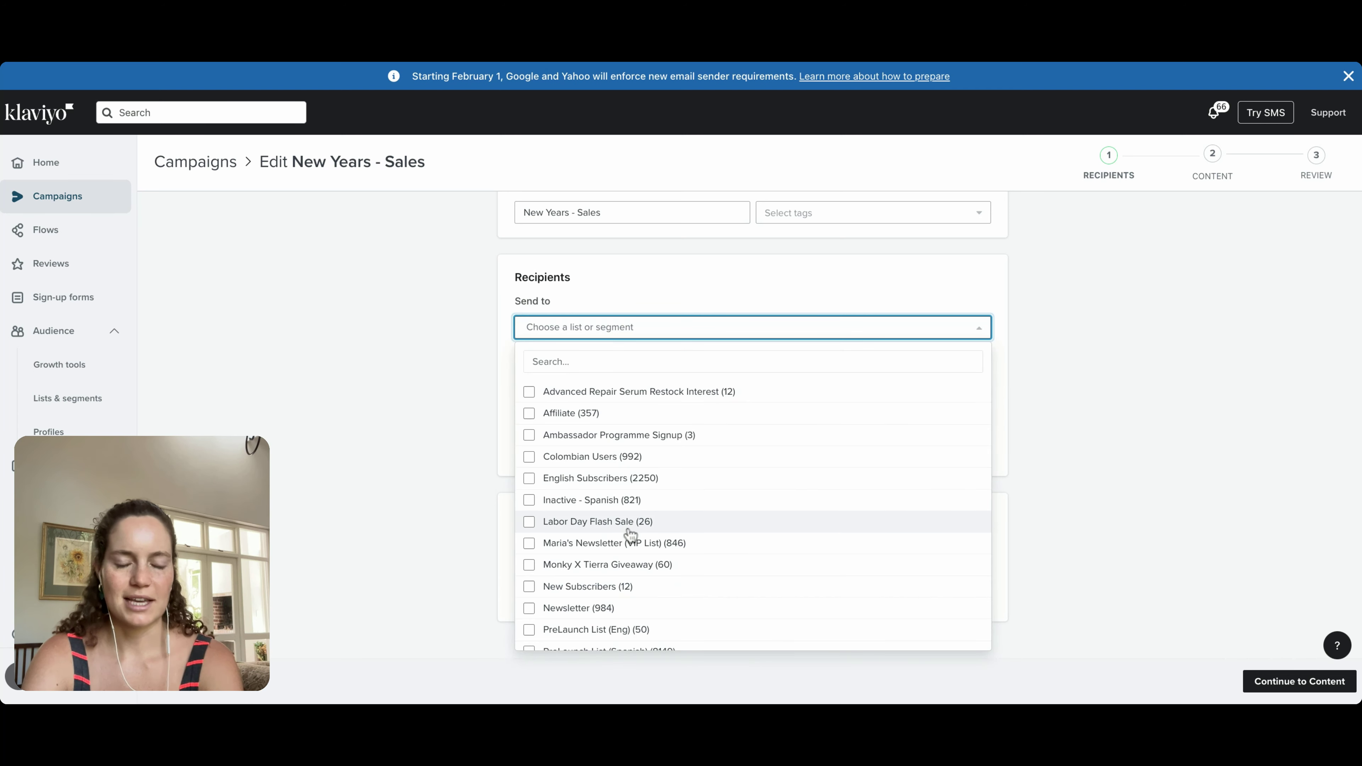
pyautogui.scroll(-1, 630, 533)
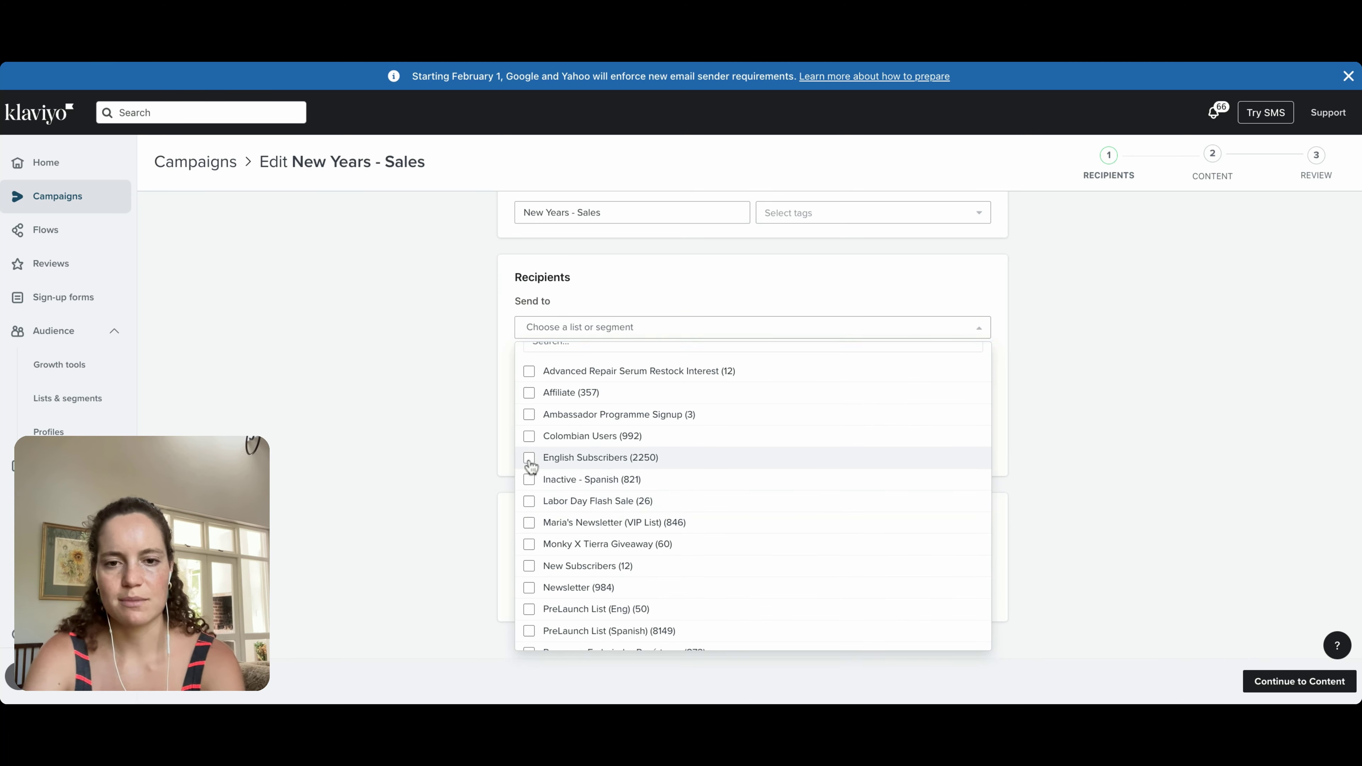
pyautogui.click(530, 458)
pyautogui.click(687, 290)
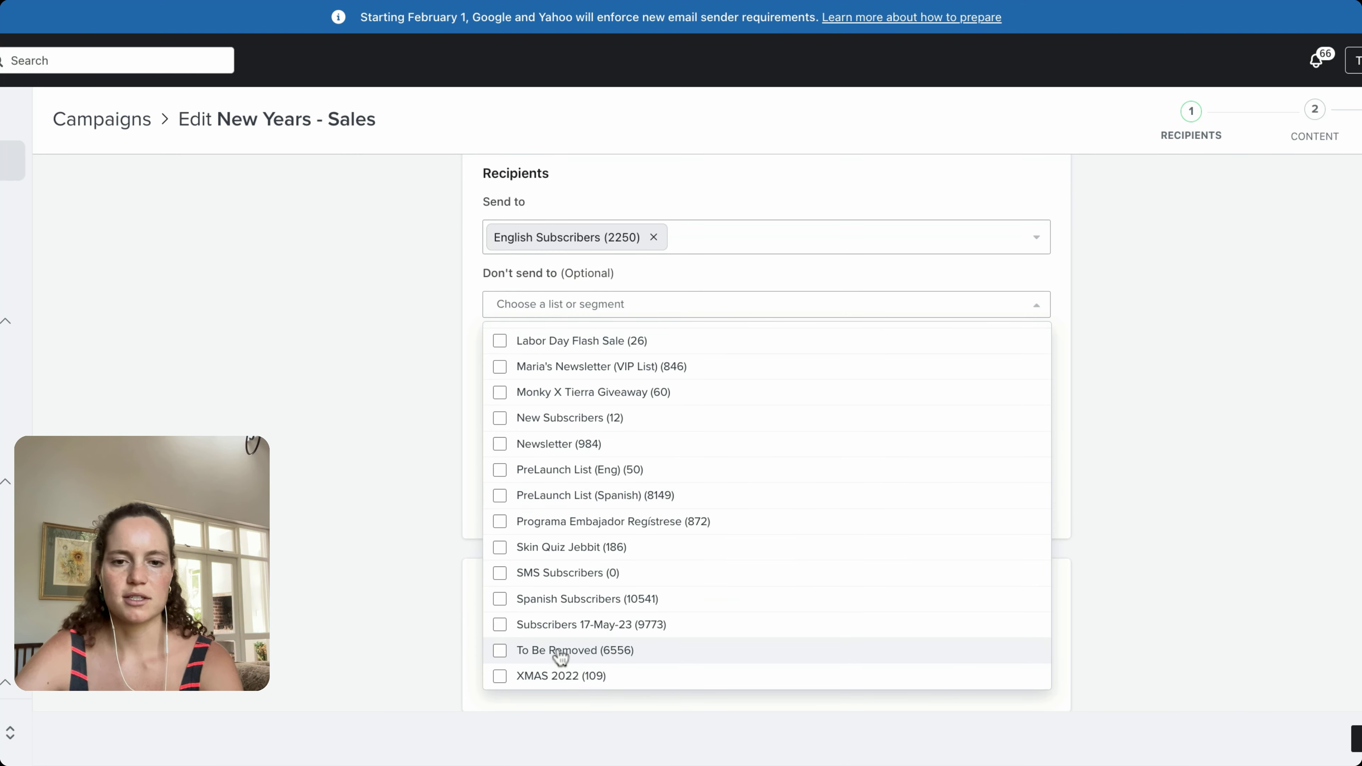
# - Exclude the To Be Removed list from the campaign's recipients and continue to the campaign content
pyautogui.click(499, 650)
pyautogui.click(319, 402)
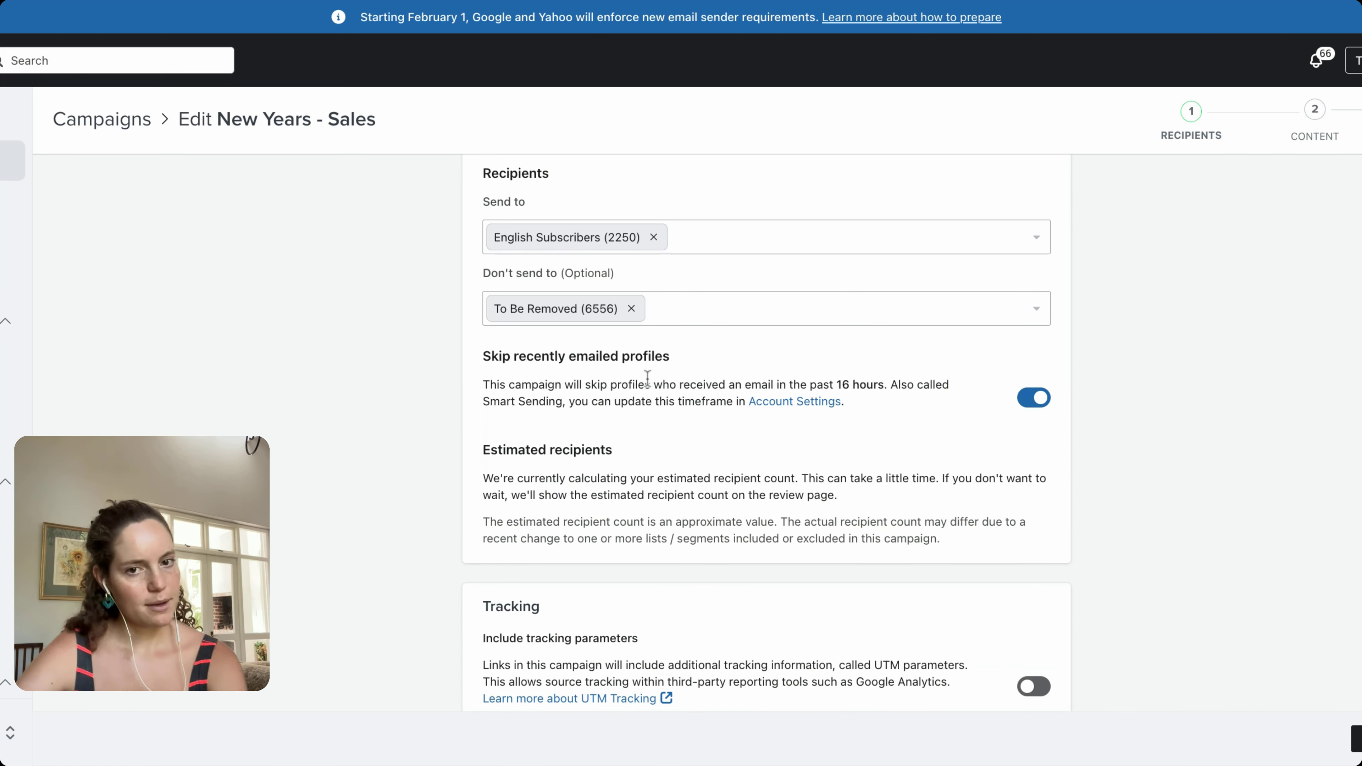
pyautogui.tripleClick(669, 356)
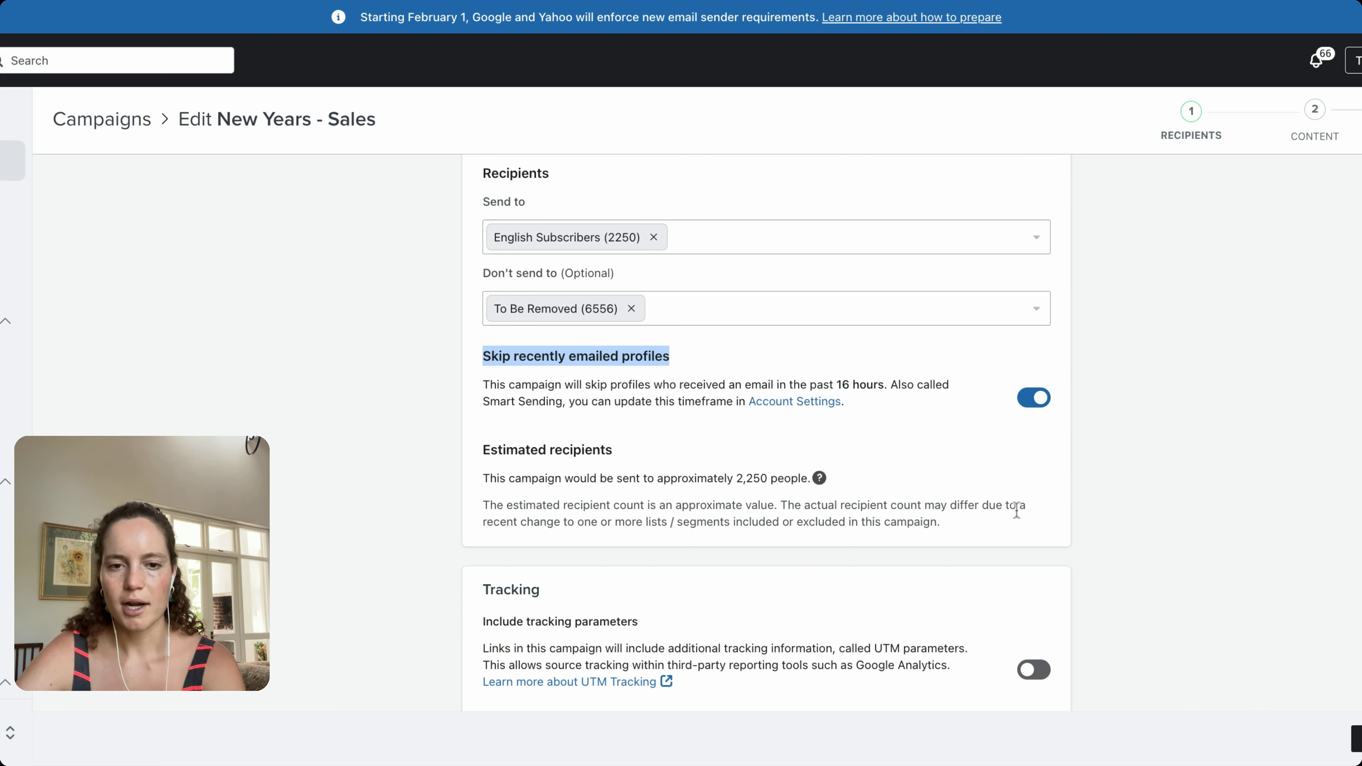
pyautogui.scroll(-1, 1016, 510)
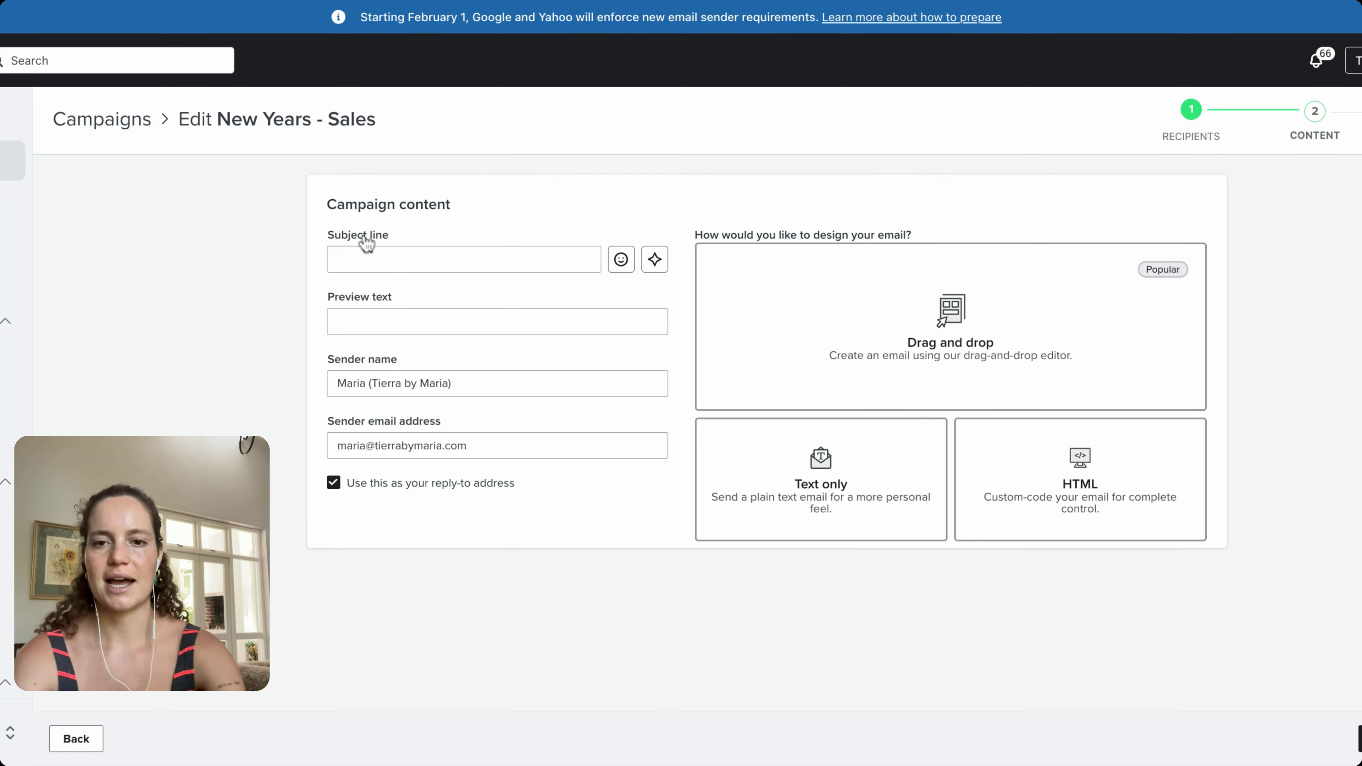
# - Set the subject line to "Happy New Year" and the preview text to "Stock up on clean beauty for 2024✨"
pyautogui.click(363, 258)
pyautogui.write('Ha')
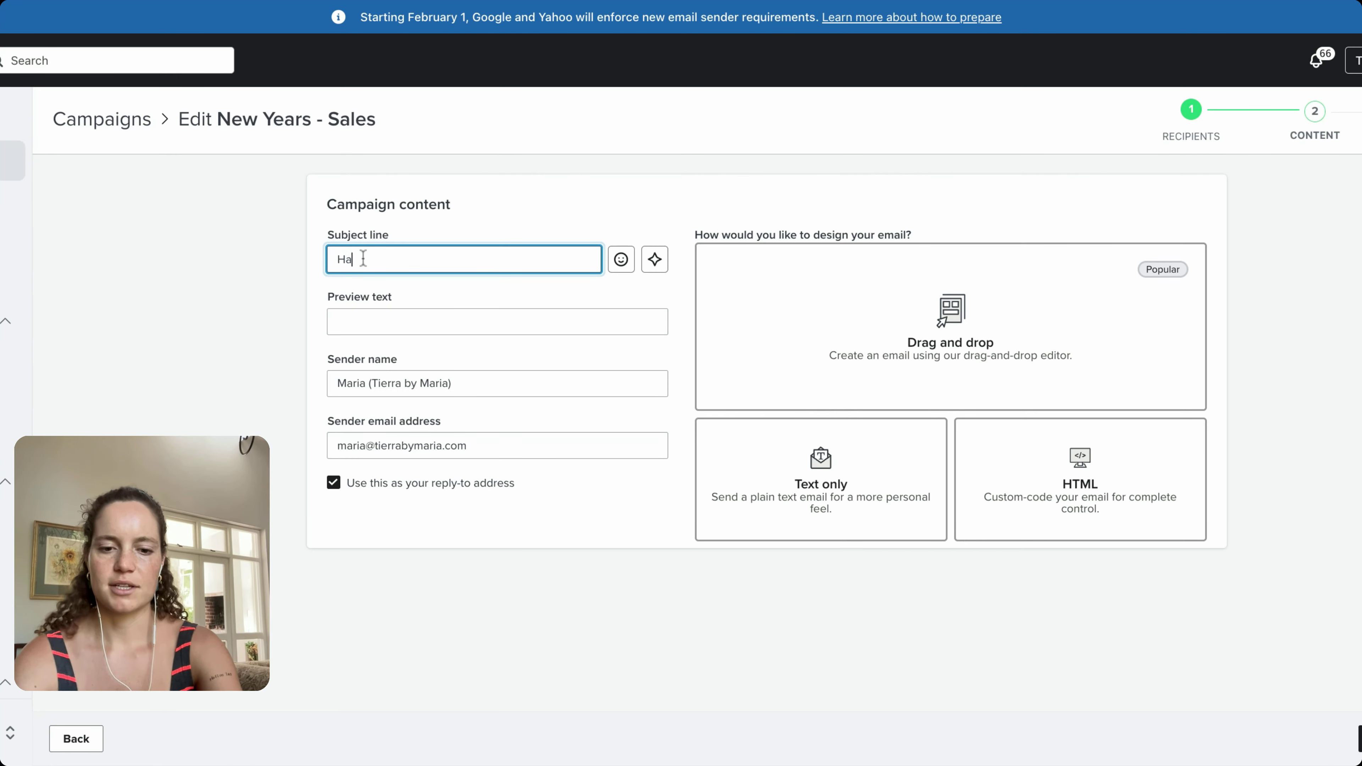
pyautogui.write('ppy New Year')
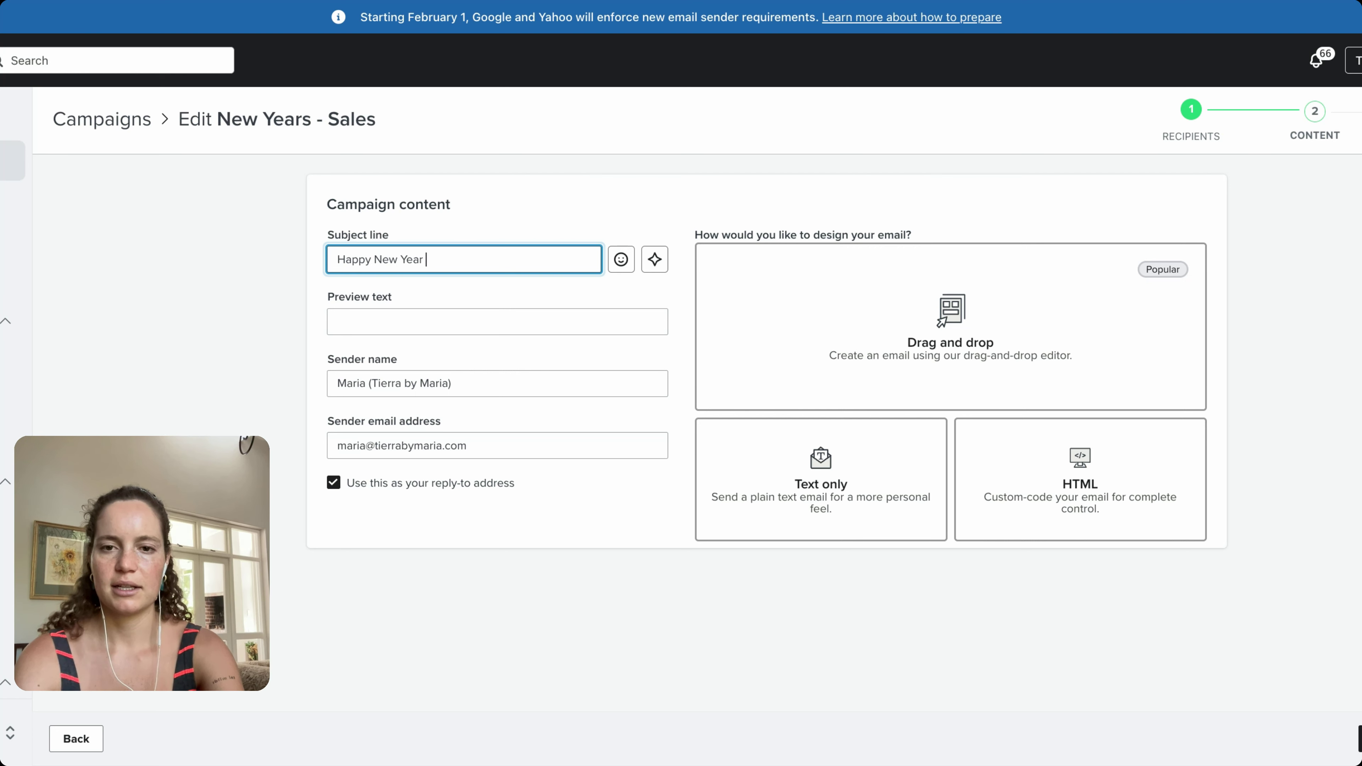
pyautogui.click(384, 319)
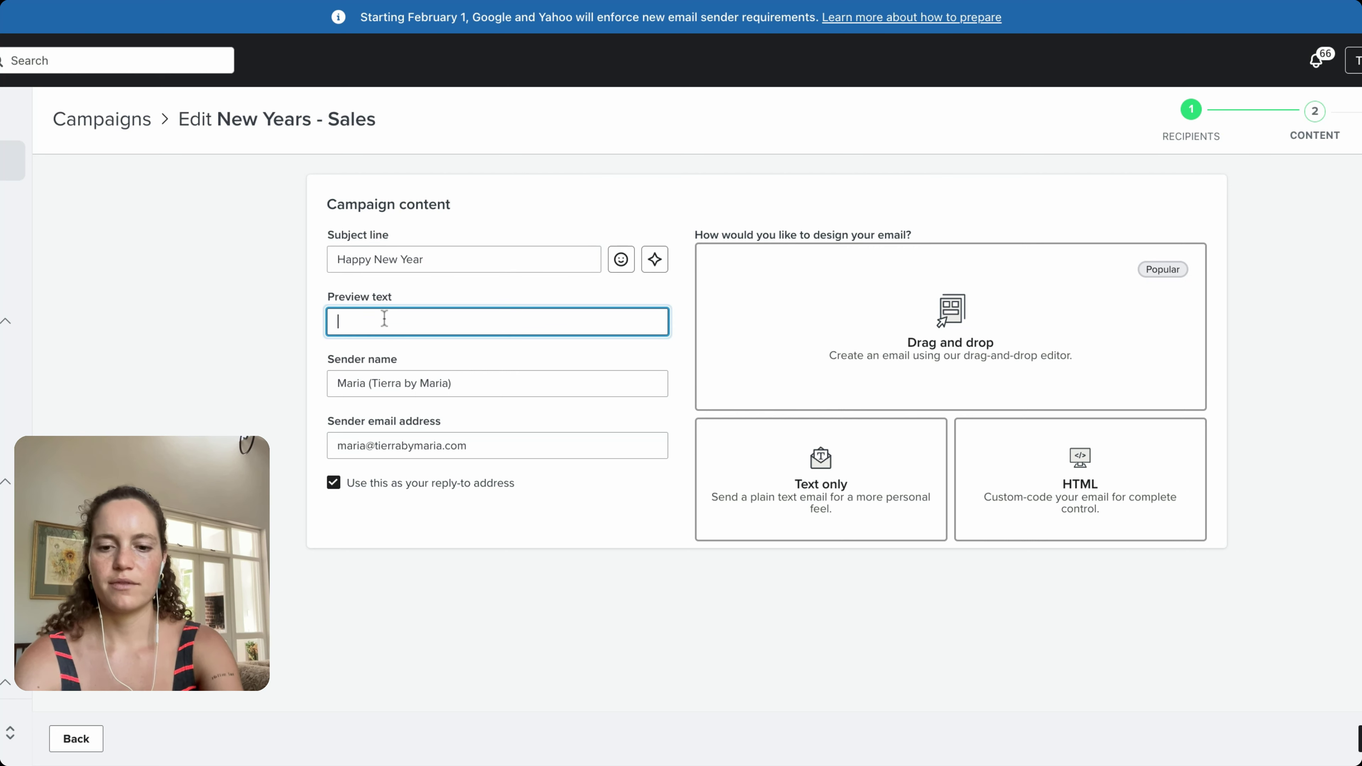
pyautogui.write('Stock')
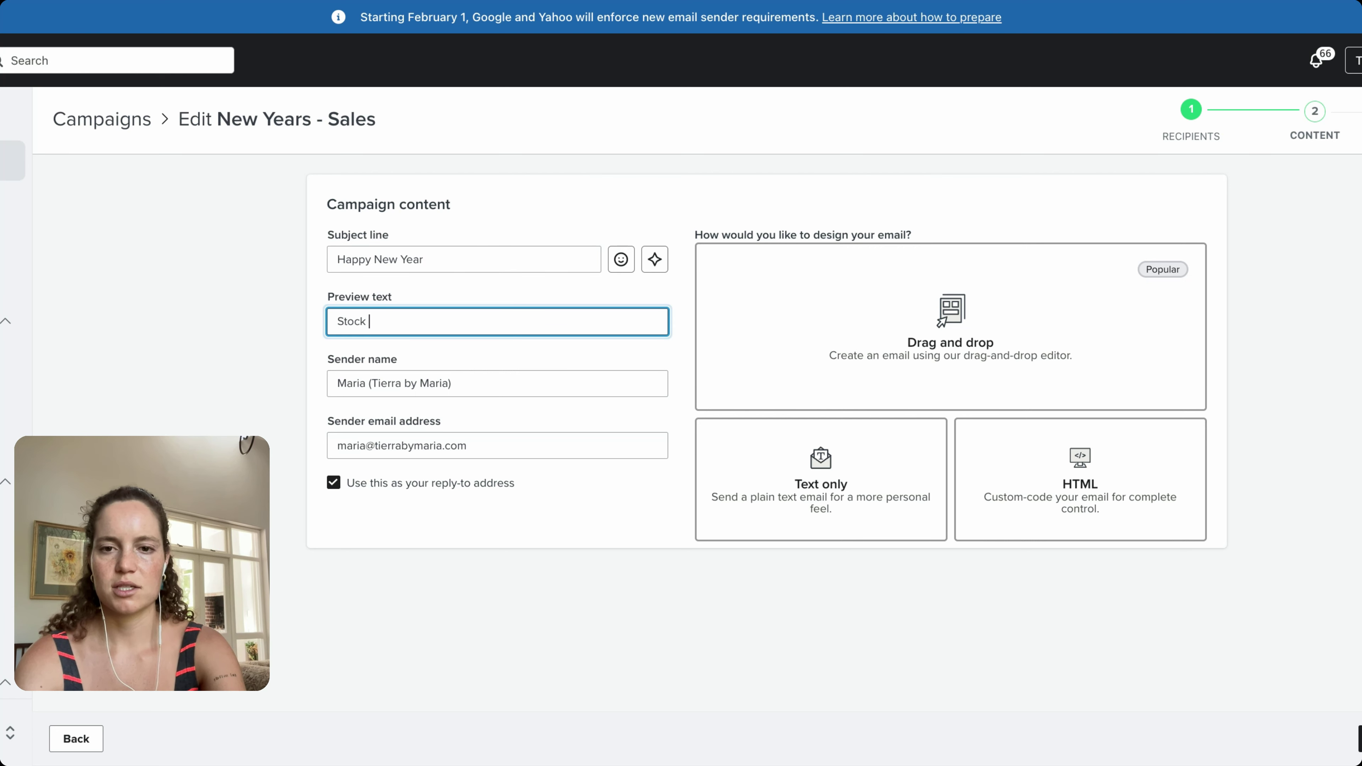
pyautogui.write(' up on clean beauty')
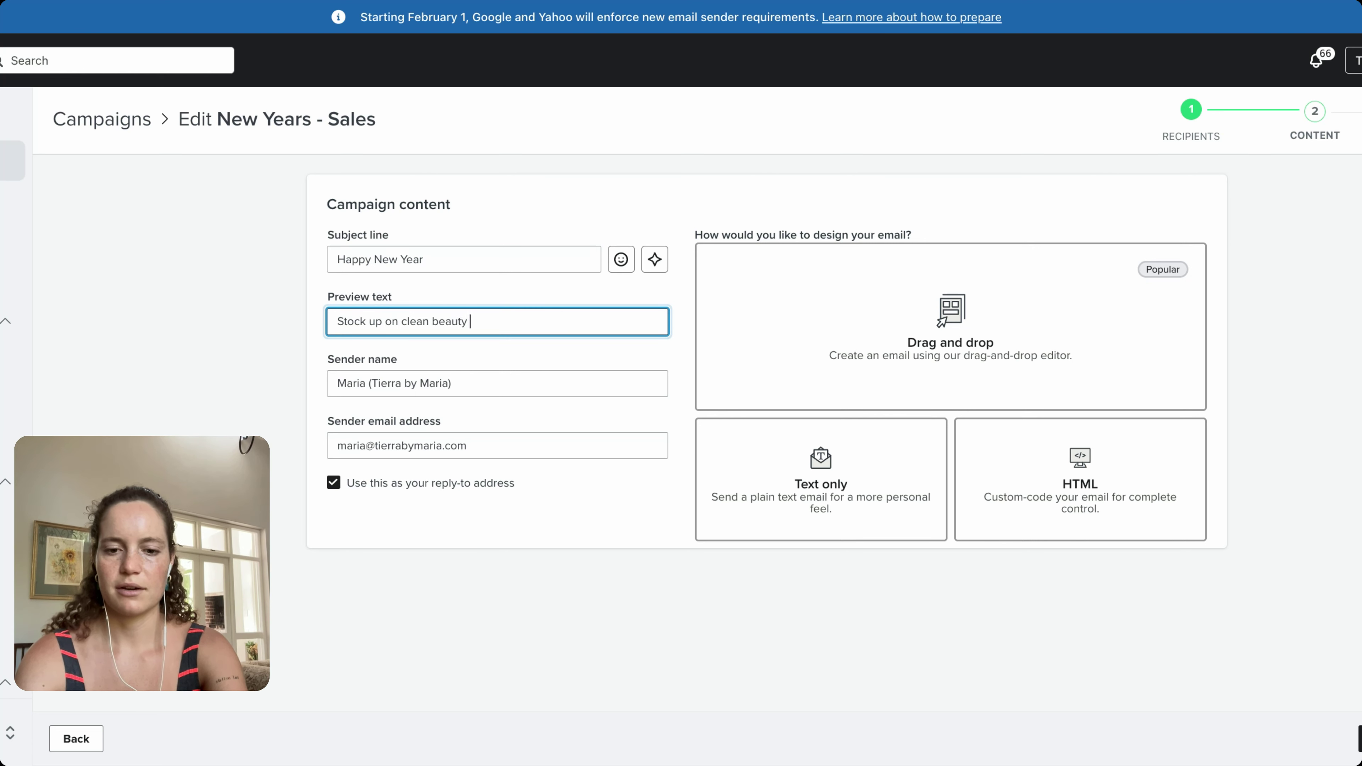
pyautogui.write(' for 2024')
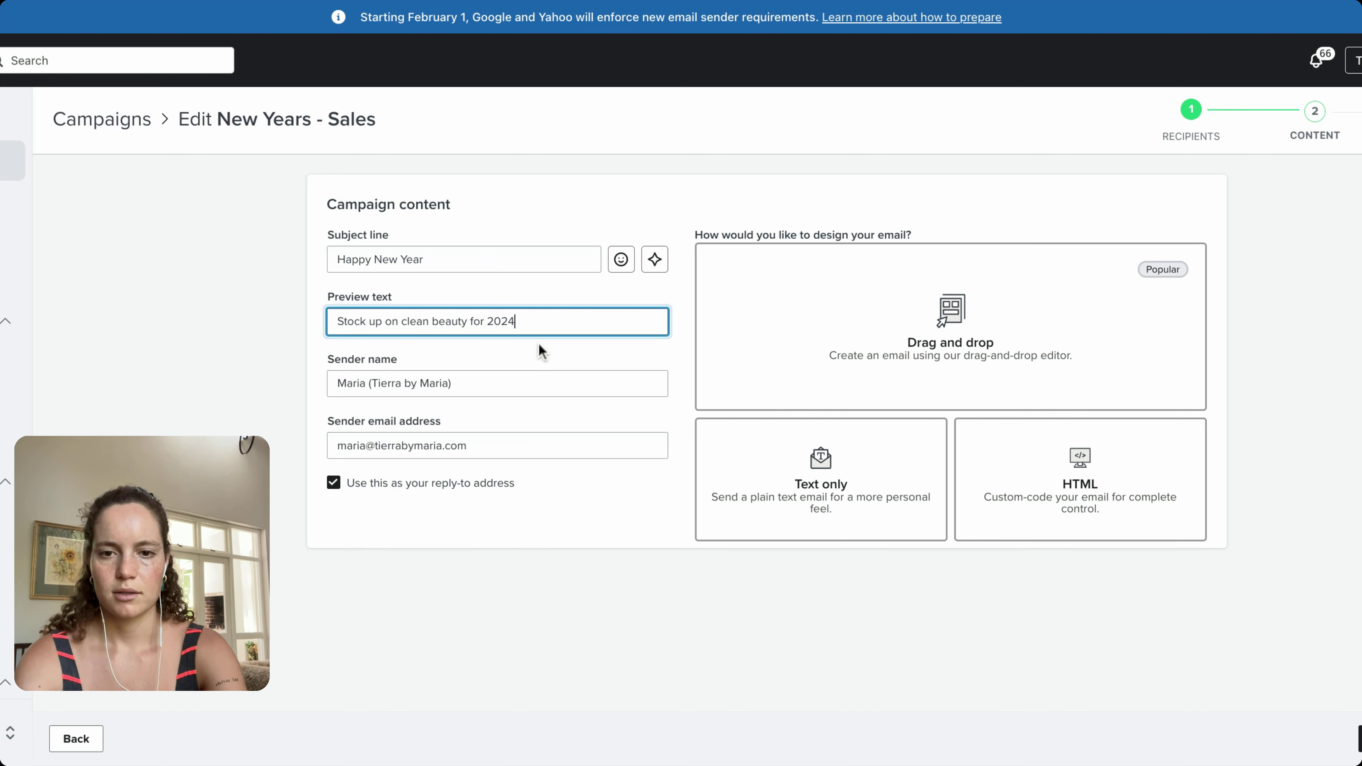
pyautogui.write('✨')
# - Choose the drag-and-drop email design and start from the "Reminder - Back in stock" library template
pyautogui.click(897, 329)
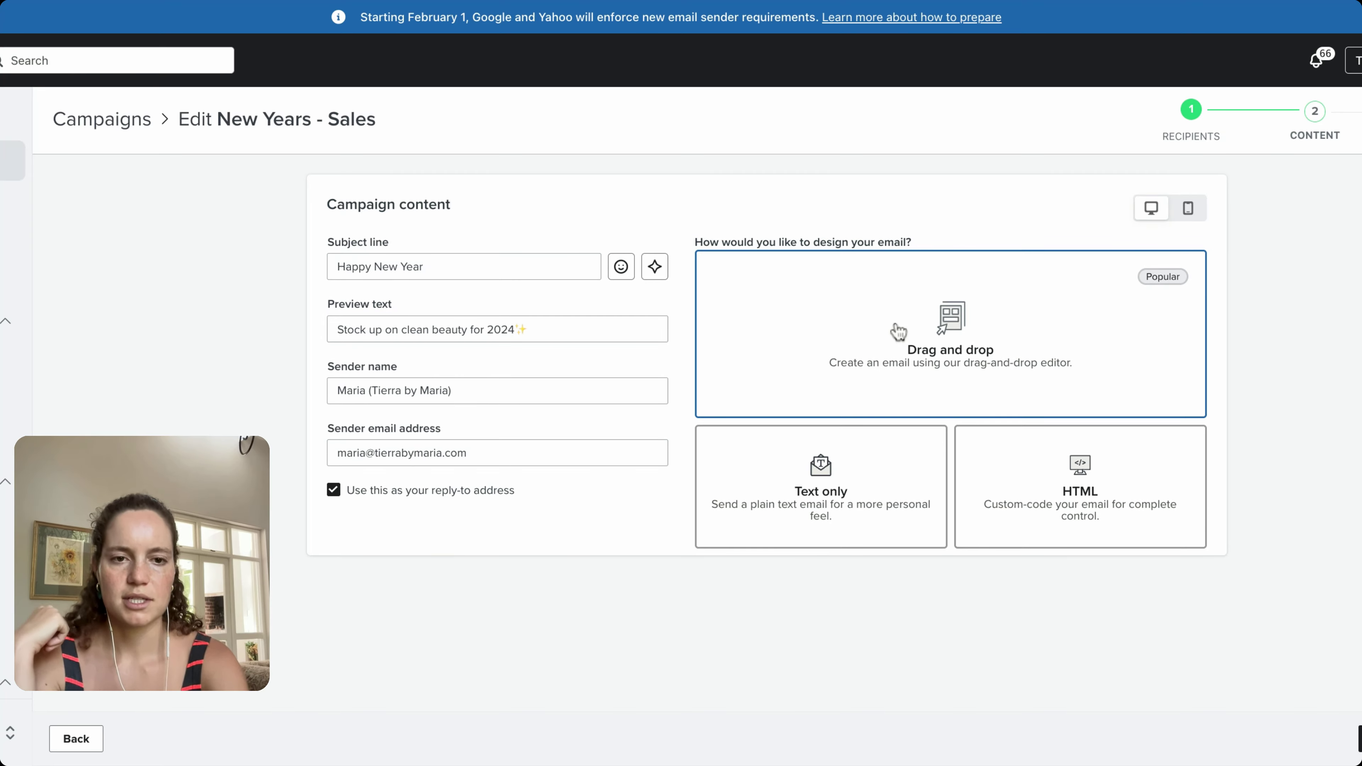
pyautogui.click(895, 378)
pyautogui.scroll(-5, 948, 427)
pyautogui.scroll(-15, 948, 427)
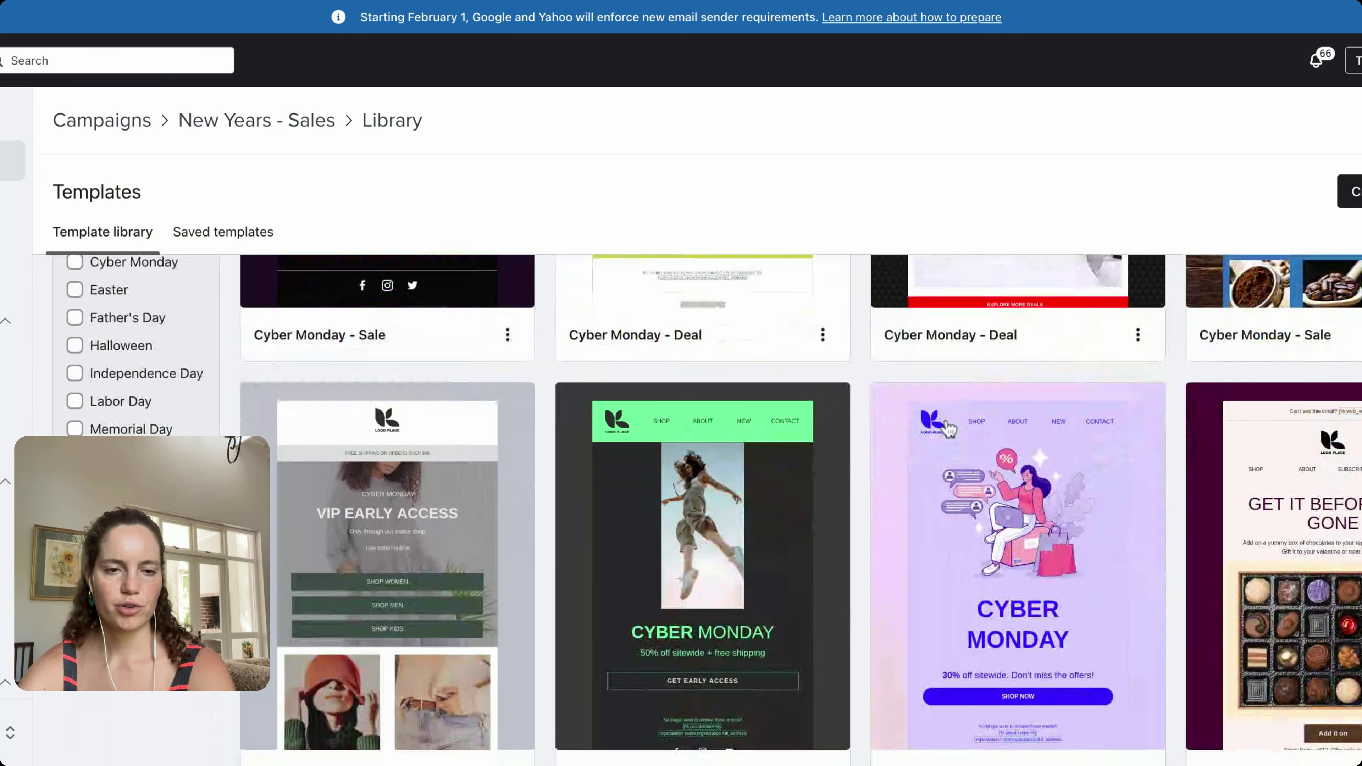
pyautogui.scroll(-6, 948, 396)
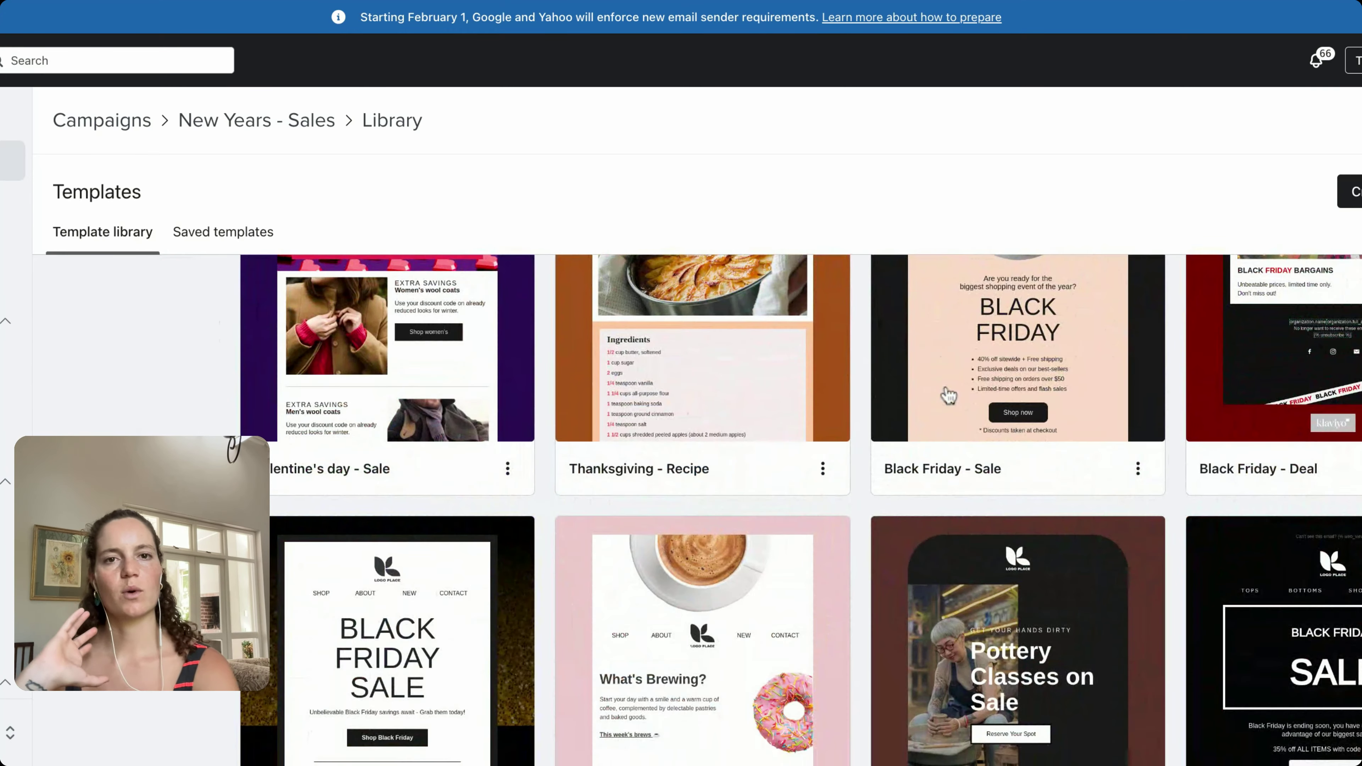
pyautogui.scroll(-15, 947, 395)
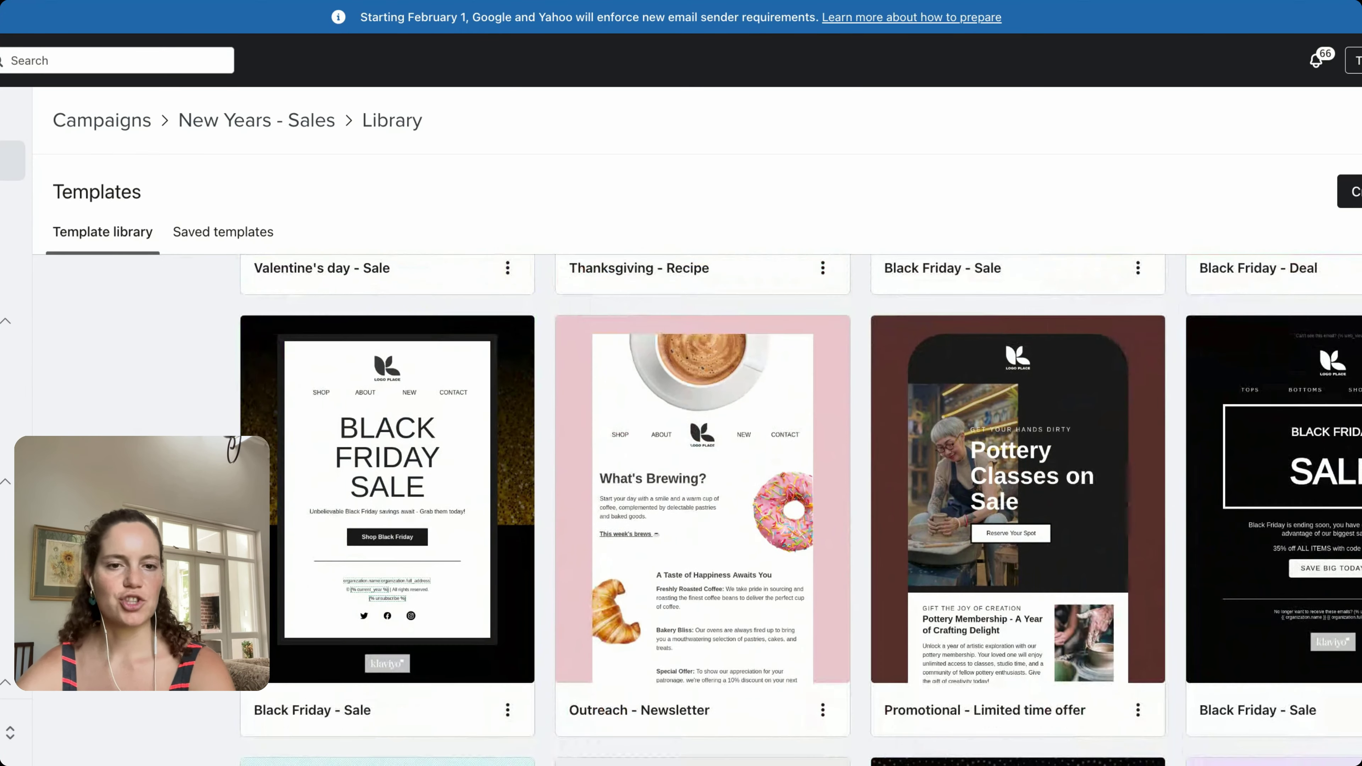
pyautogui.scroll(-10, 948, 395)
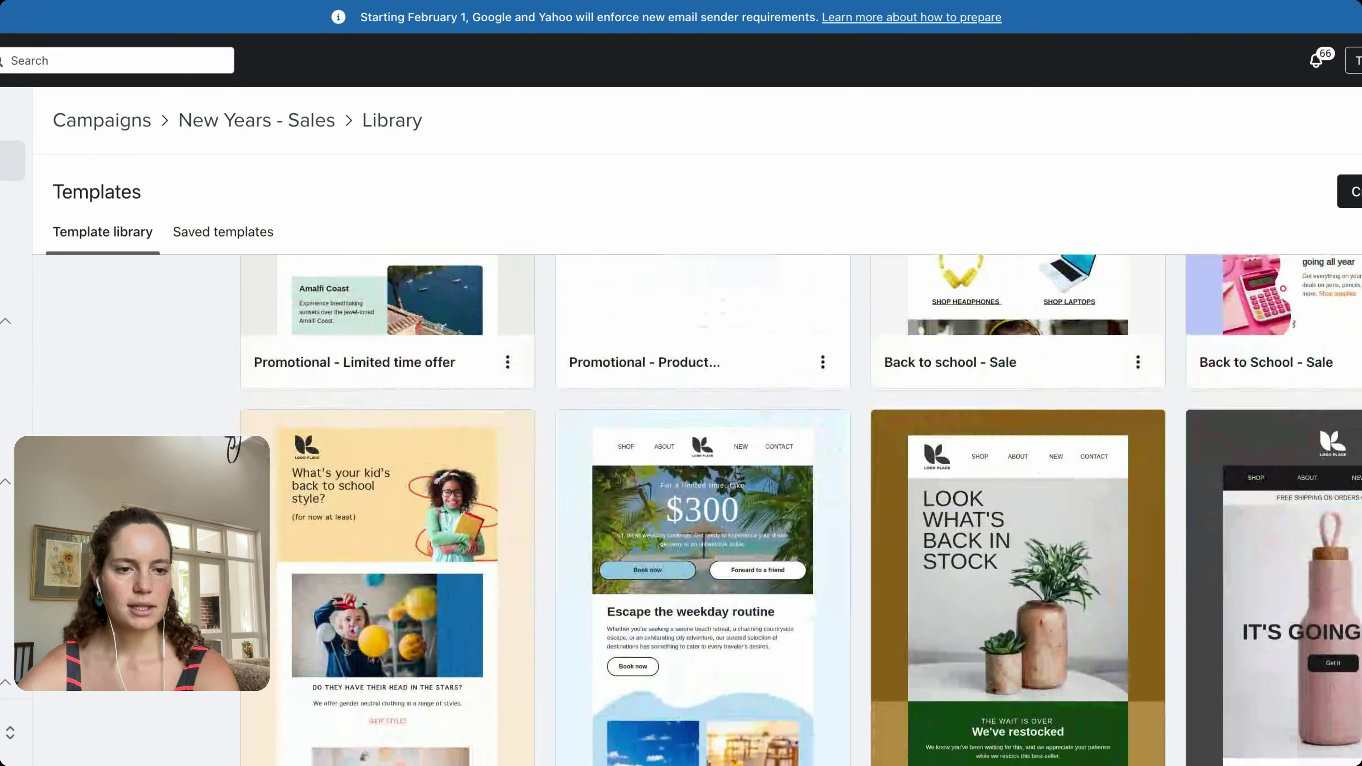
pyautogui.scroll(-3, 948, 395)
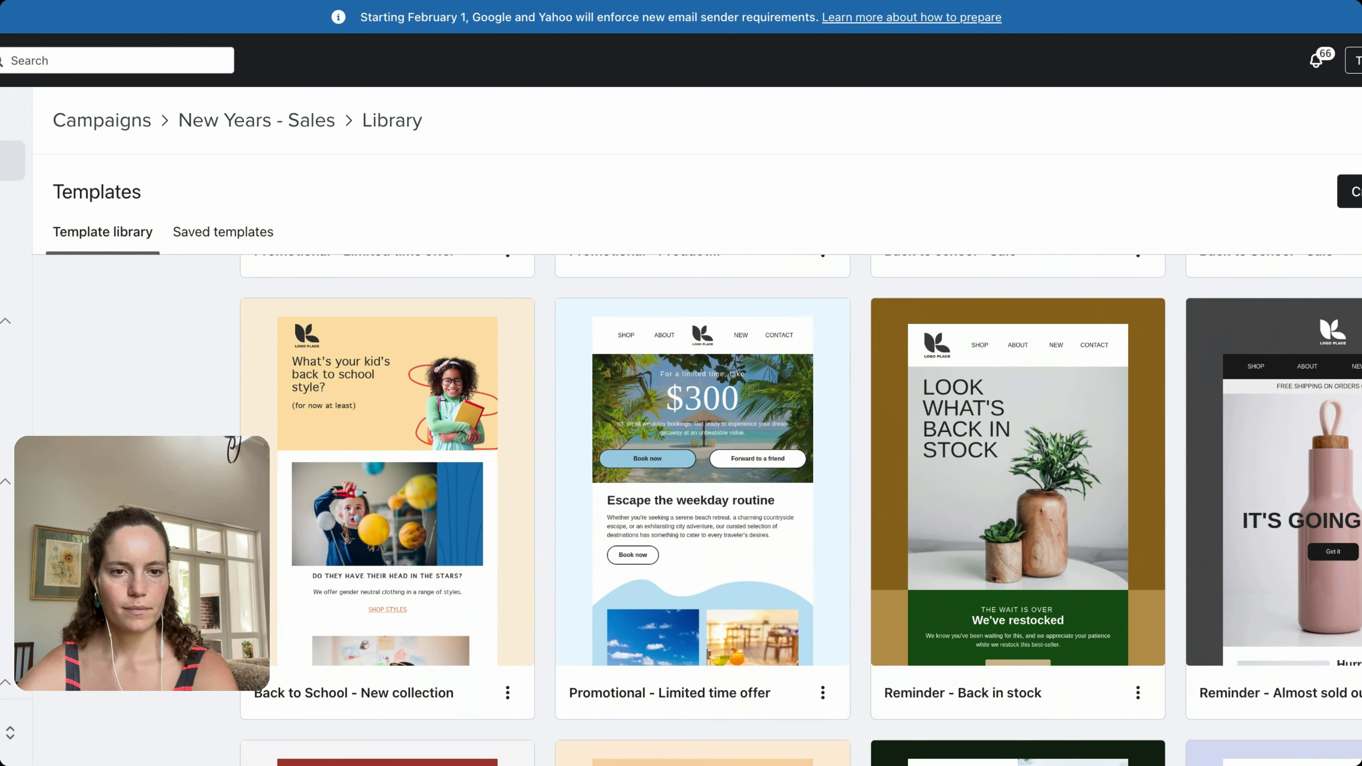
pyautogui.click(1001, 475)
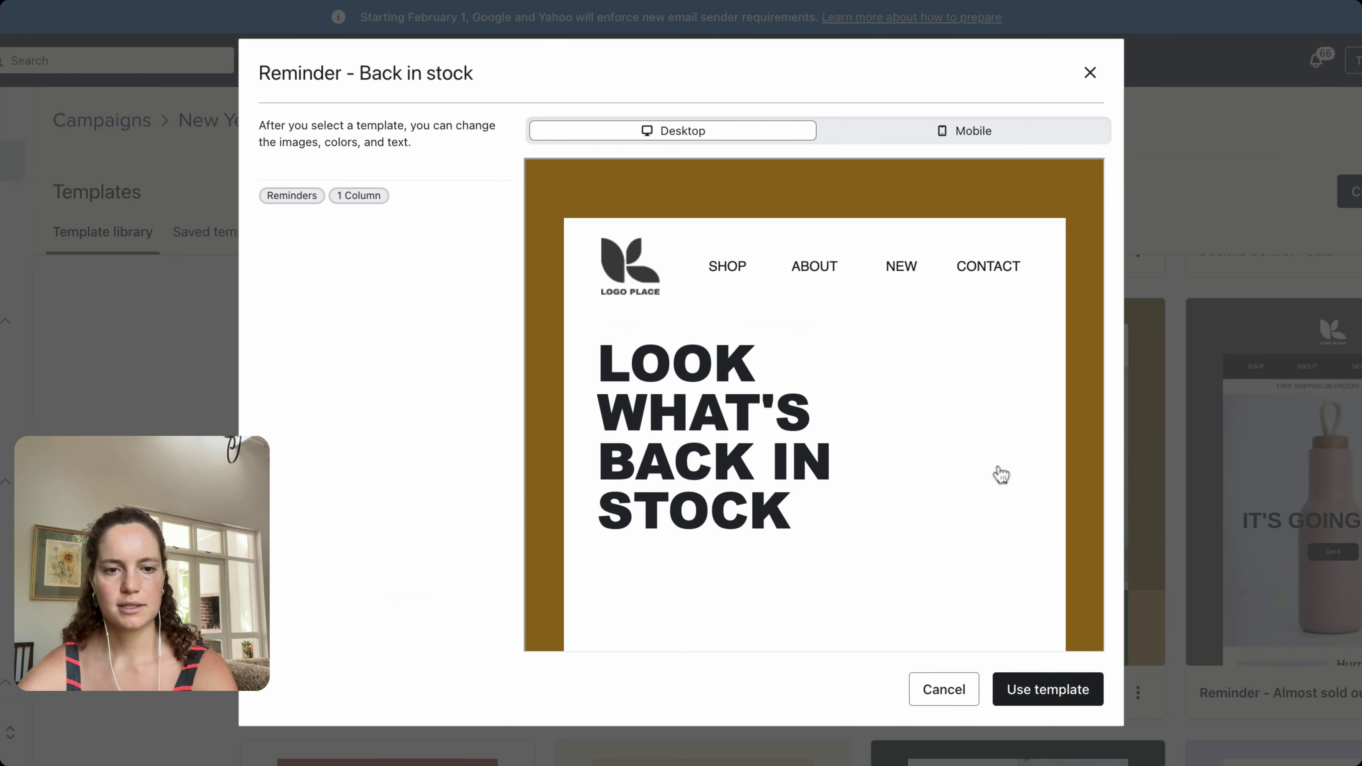
pyautogui.click(1052, 699)
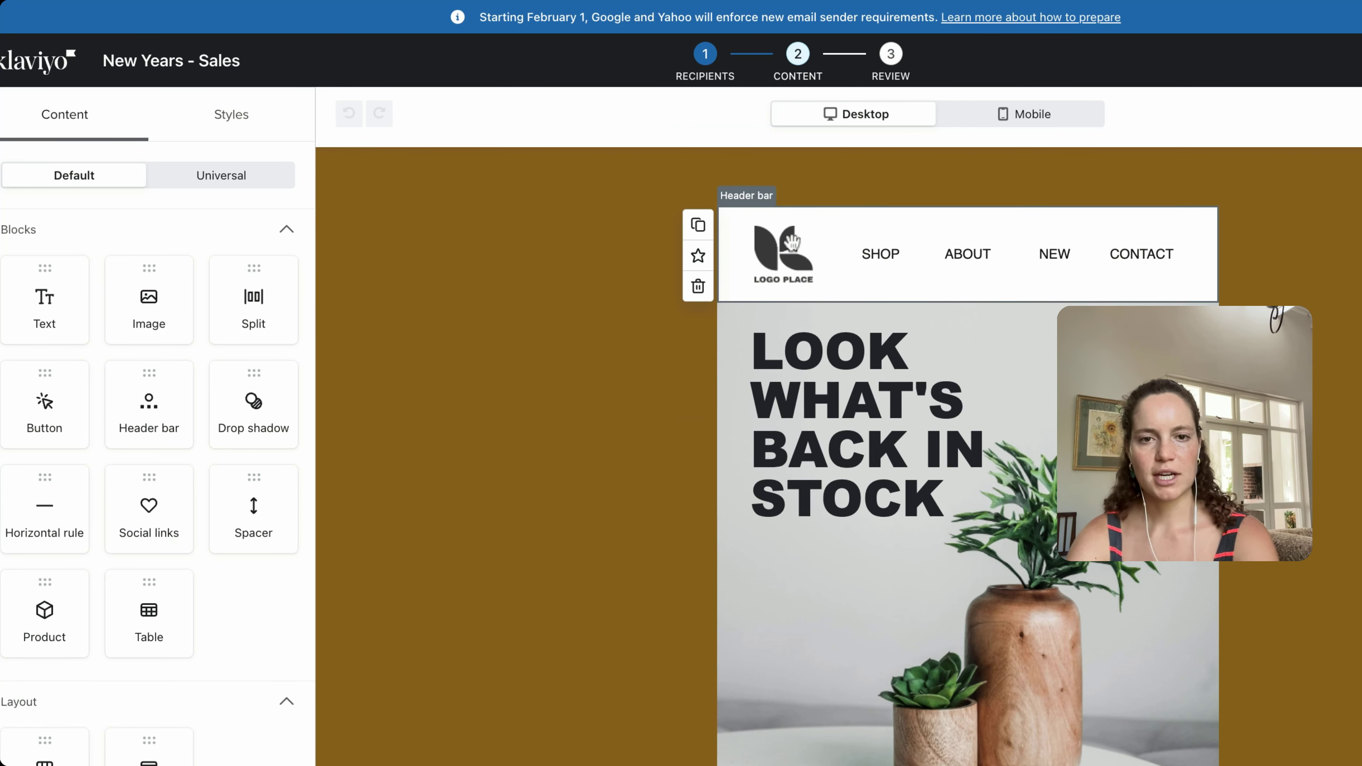
# - Replace the header bar's placeholder logo with the green Tierra logo image "Untitled design (2).1"
pyautogui.click(777, 254)
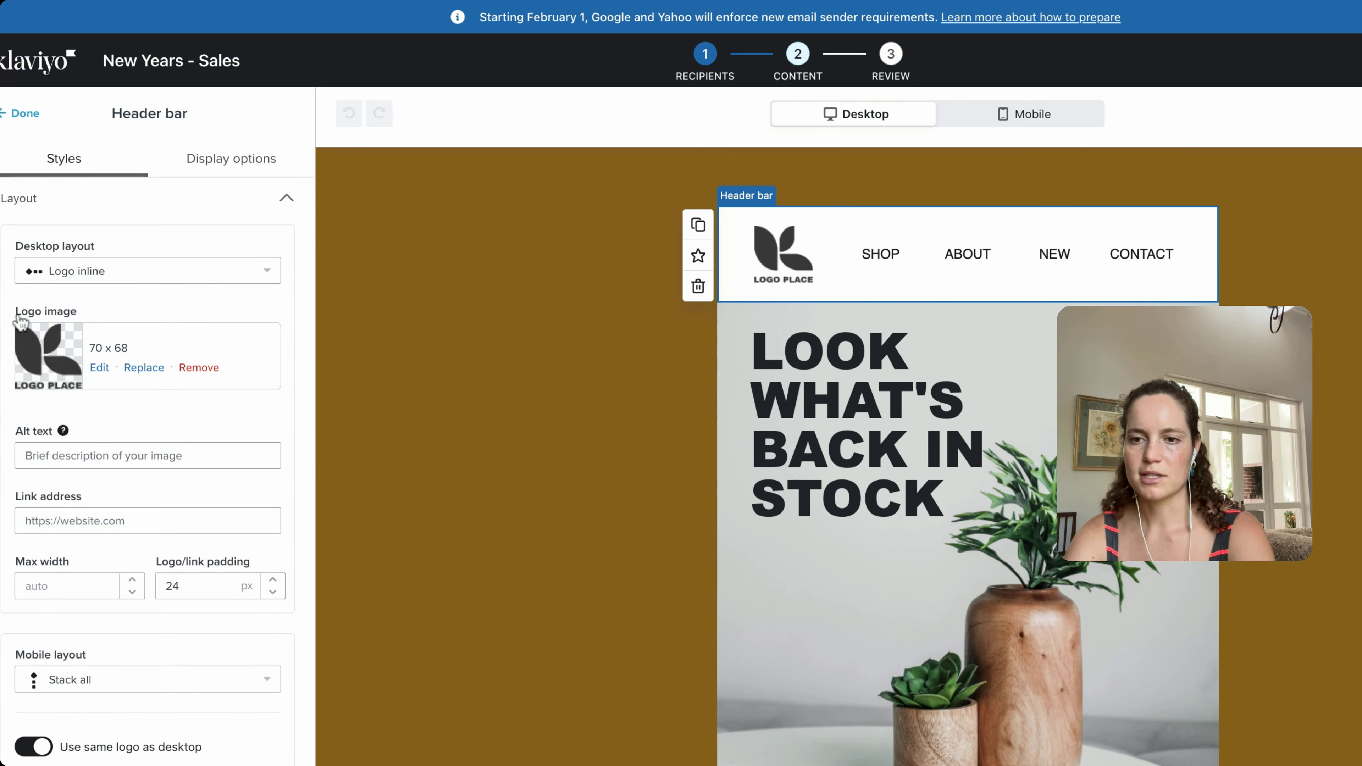
pyautogui.click(131, 371)
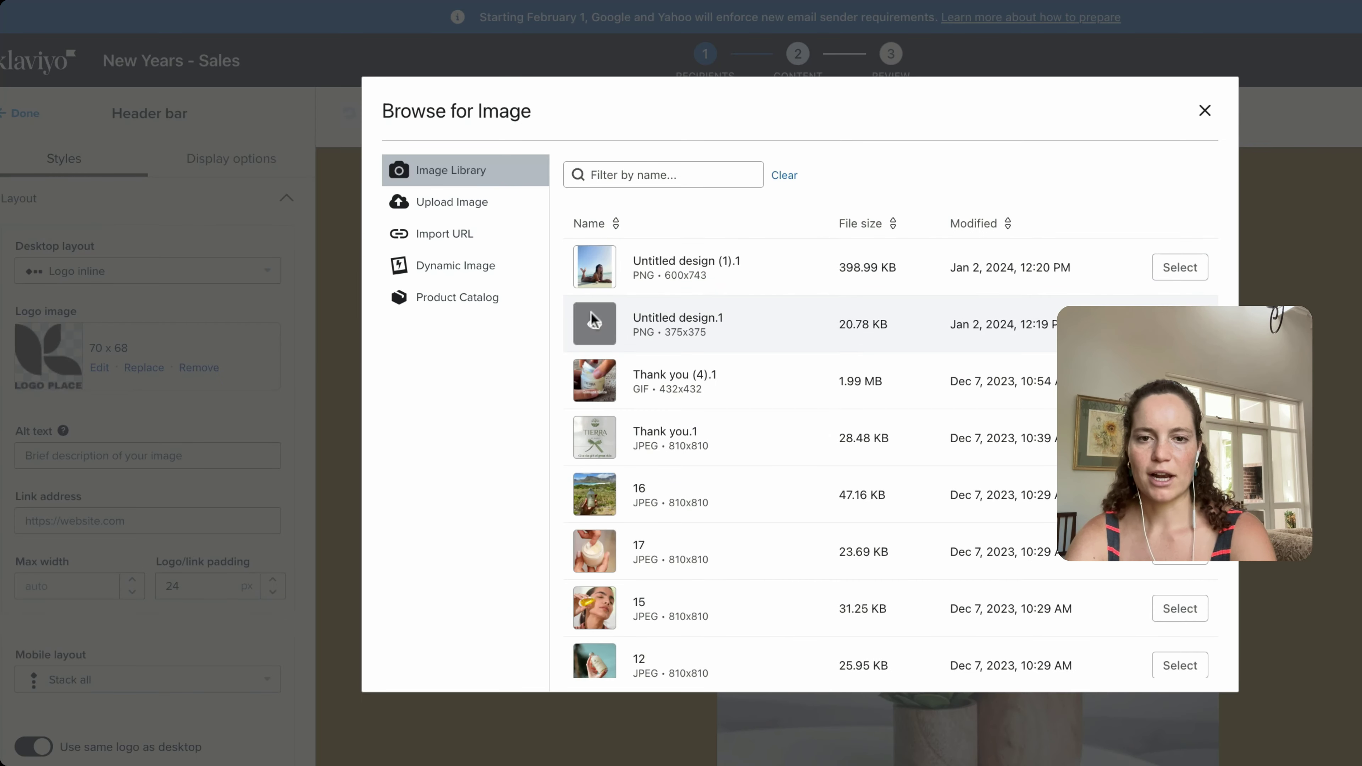
pyautogui.click(456, 206)
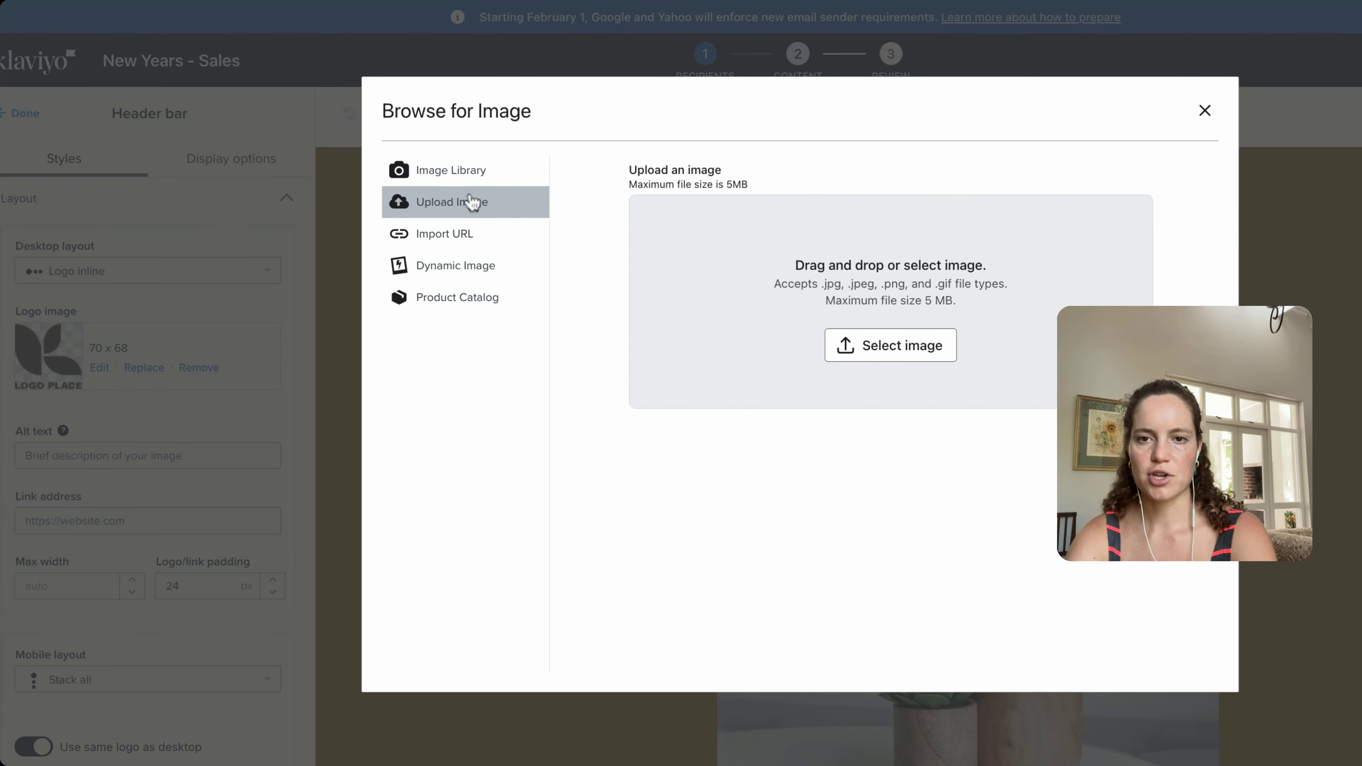
pyautogui.click(450, 169)
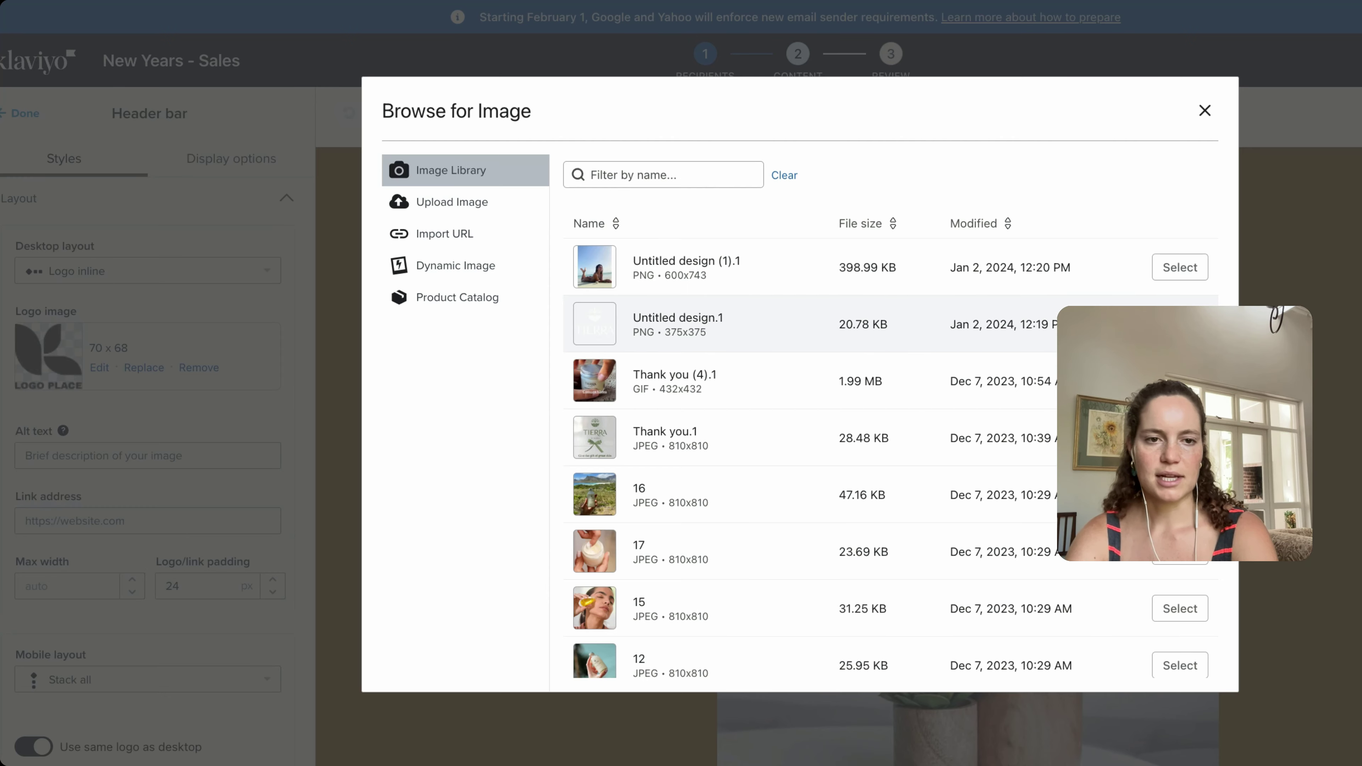
pyautogui.click(1180, 324)
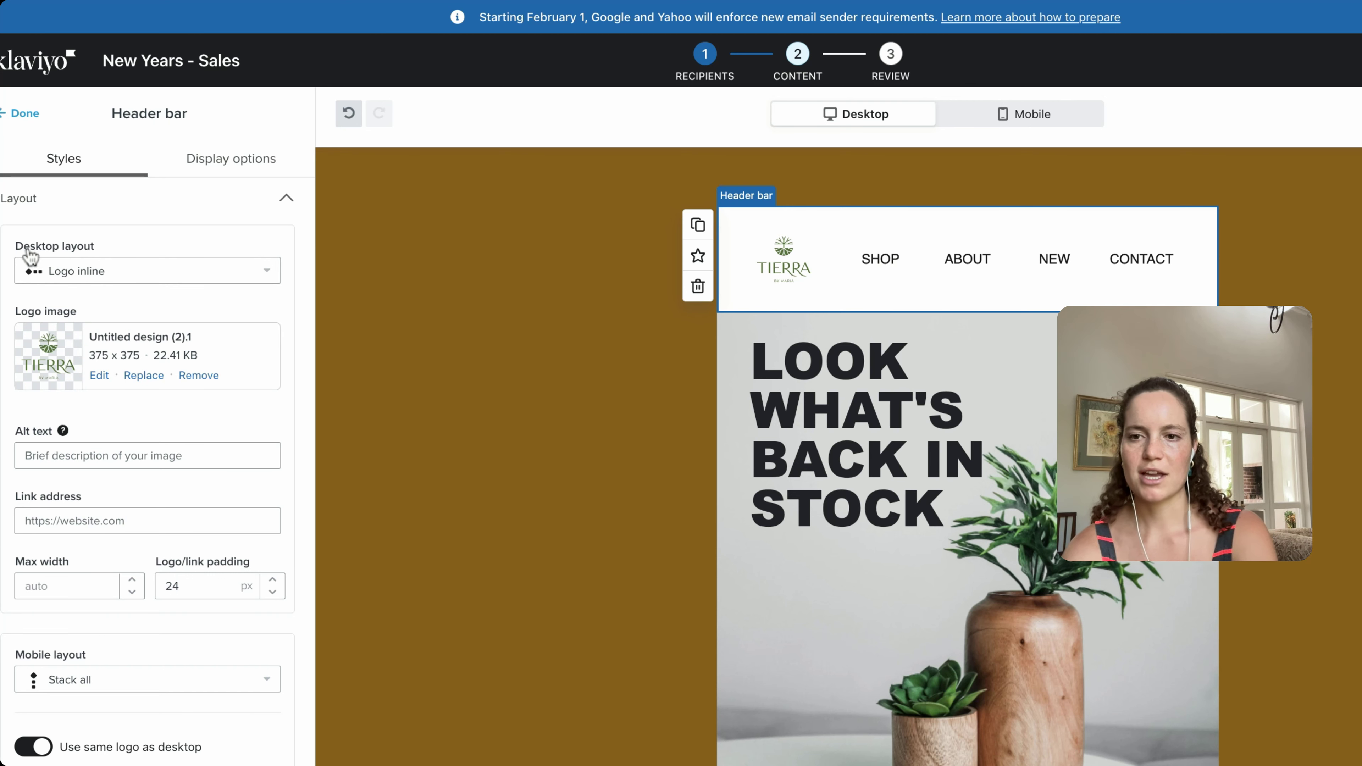
# - Try the Logo stacked, Logo centered and Links and buttons only desktop layouts on the header bar and restore Logo inline
pyautogui.click(107, 283)
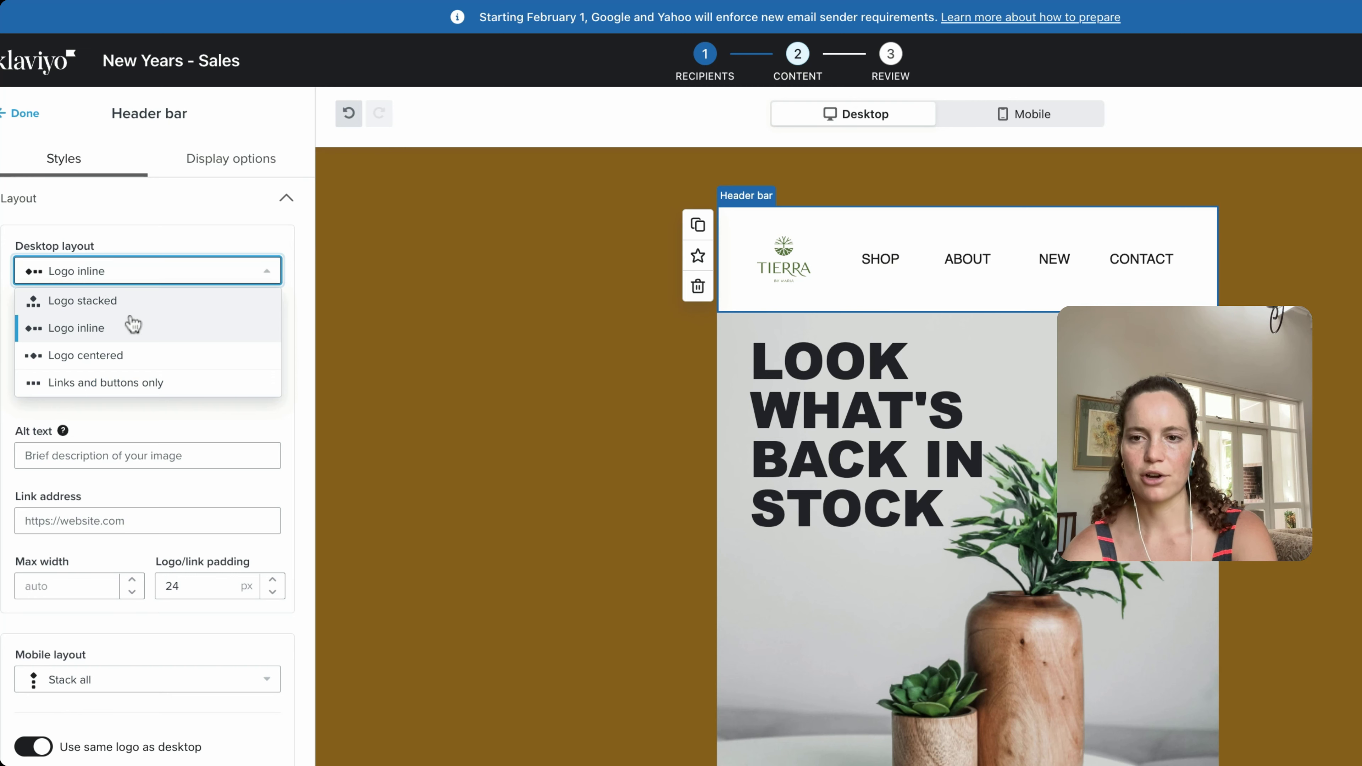
pyautogui.click(96, 303)
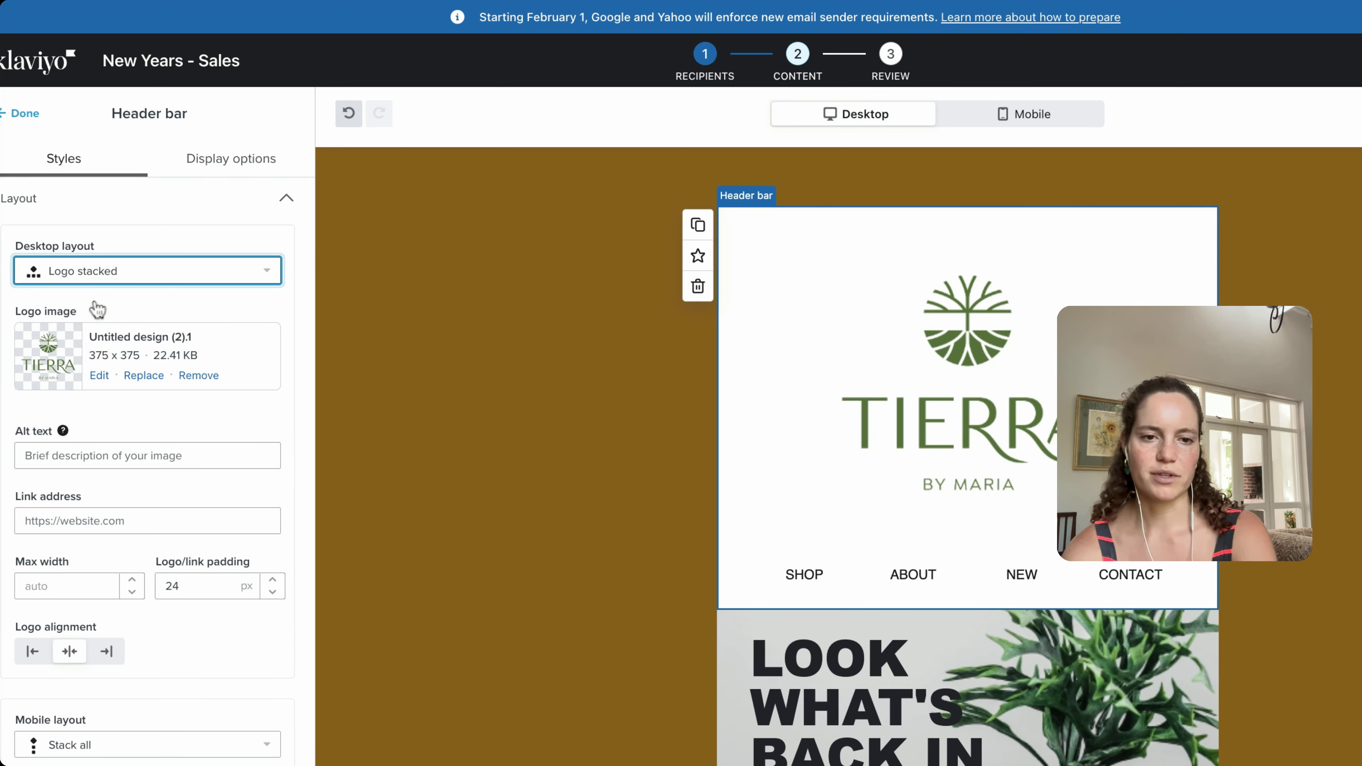
pyautogui.click(114, 274)
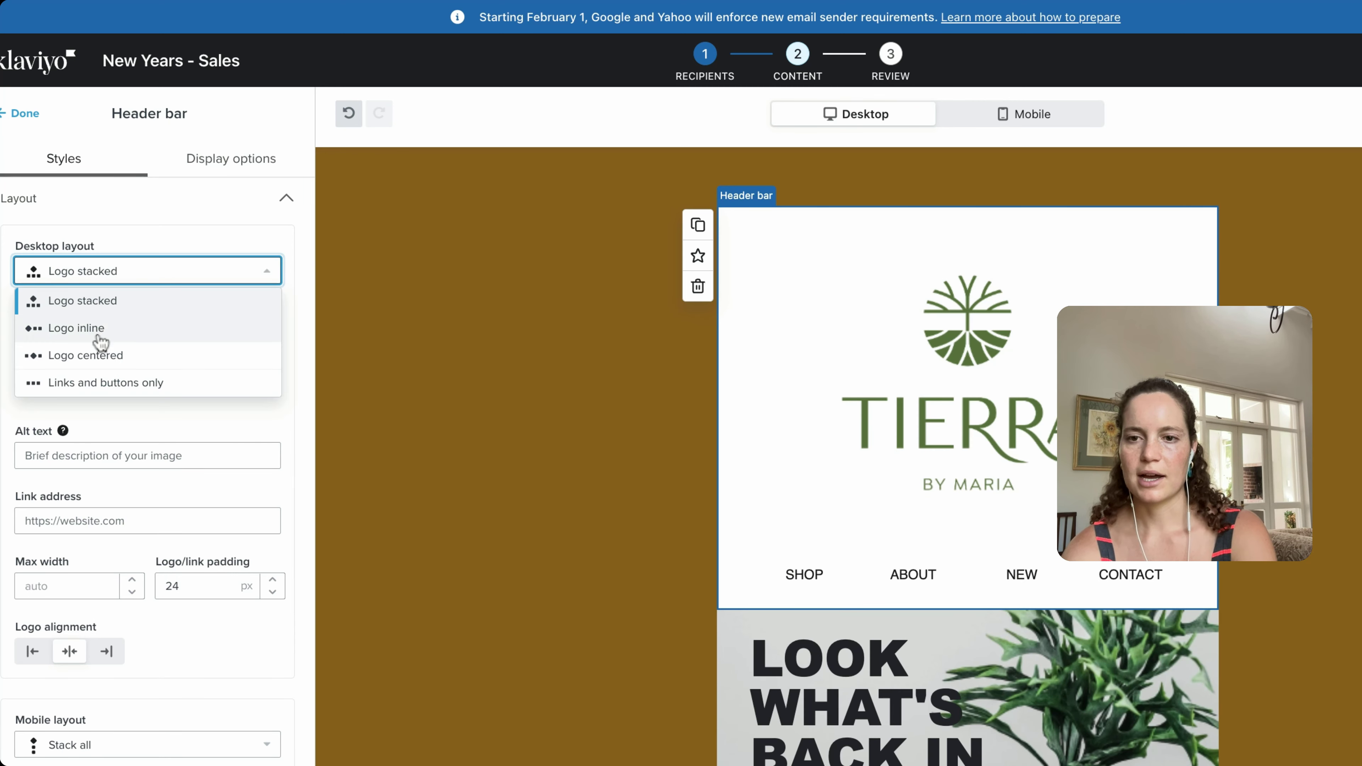
pyautogui.click(98, 353)
pyautogui.click(107, 271)
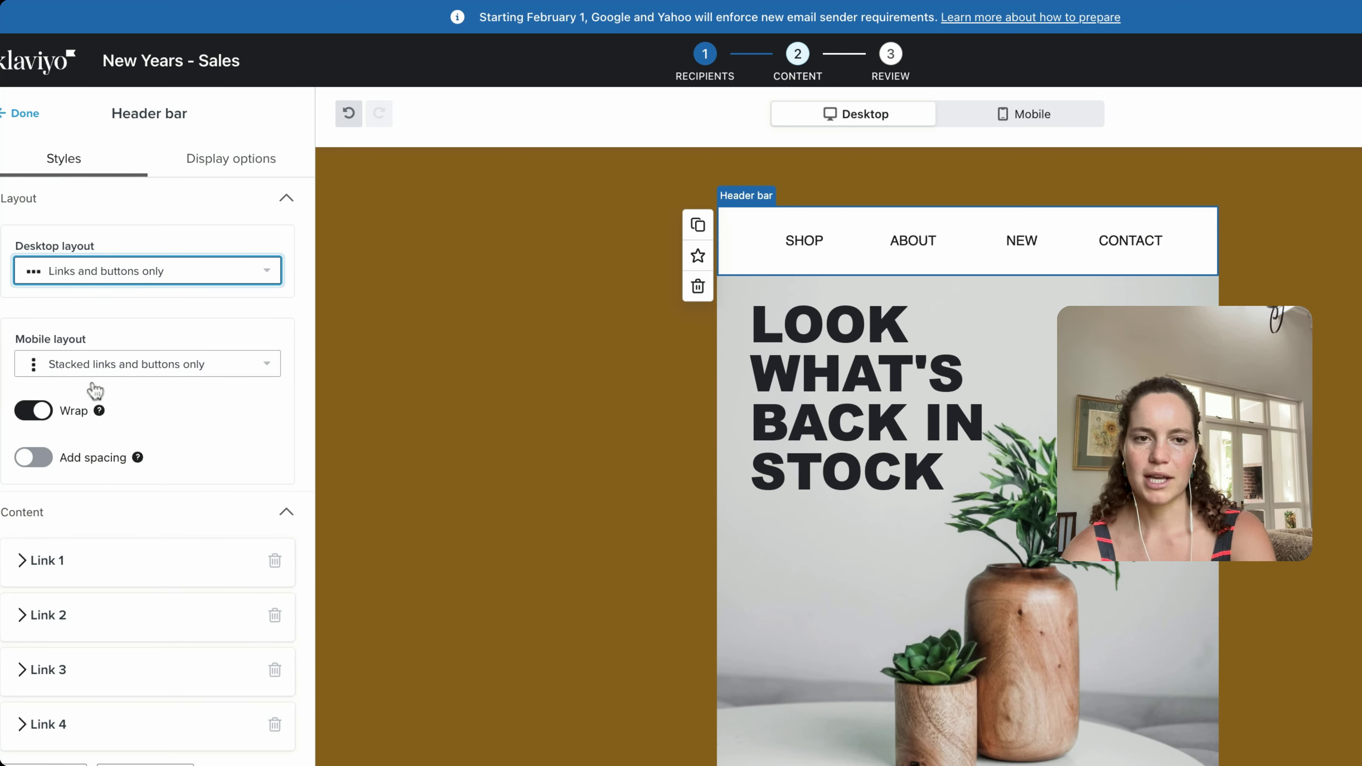
pyautogui.click(81, 270)
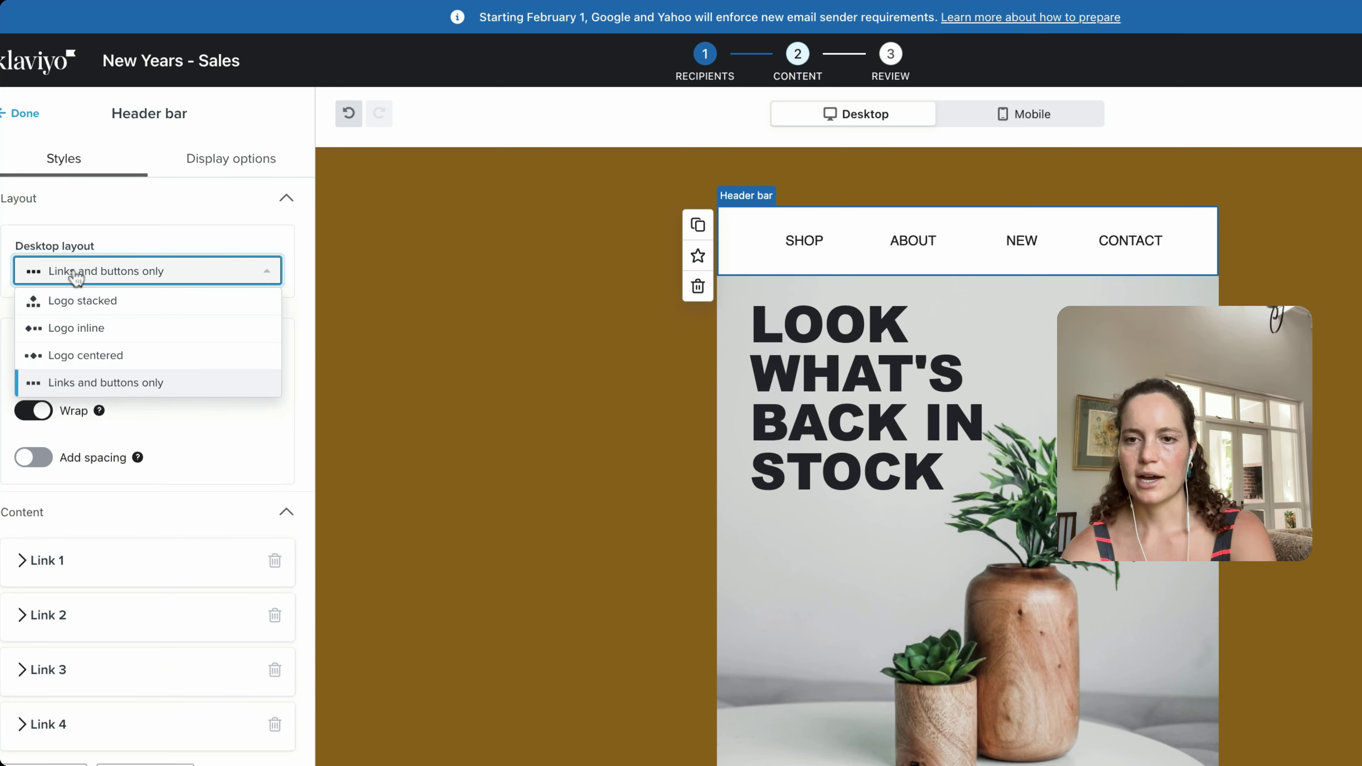
pyautogui.click(112, 334)
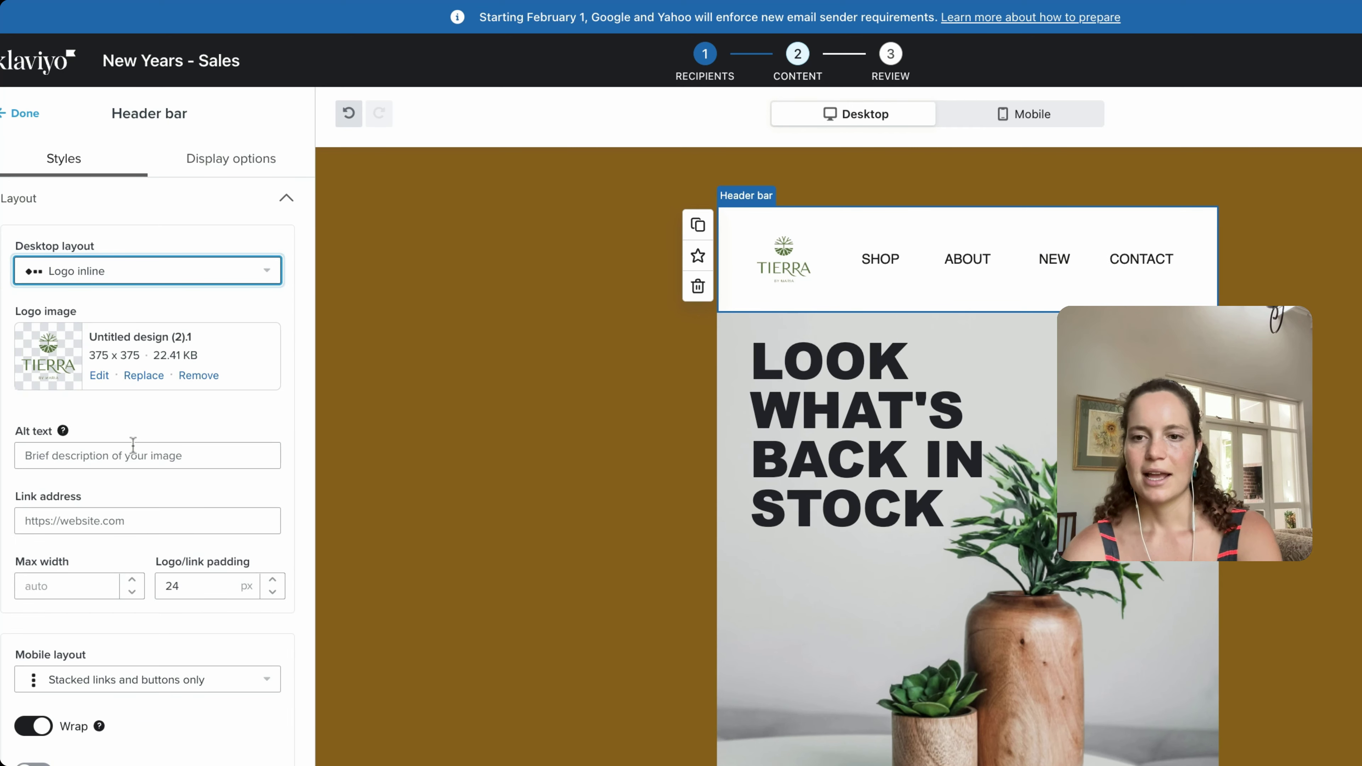
# - Examine the header bar's Link 1 text and address fields and the font and padding settings for its links
pyautogui.scroll(-10, 161, 579)
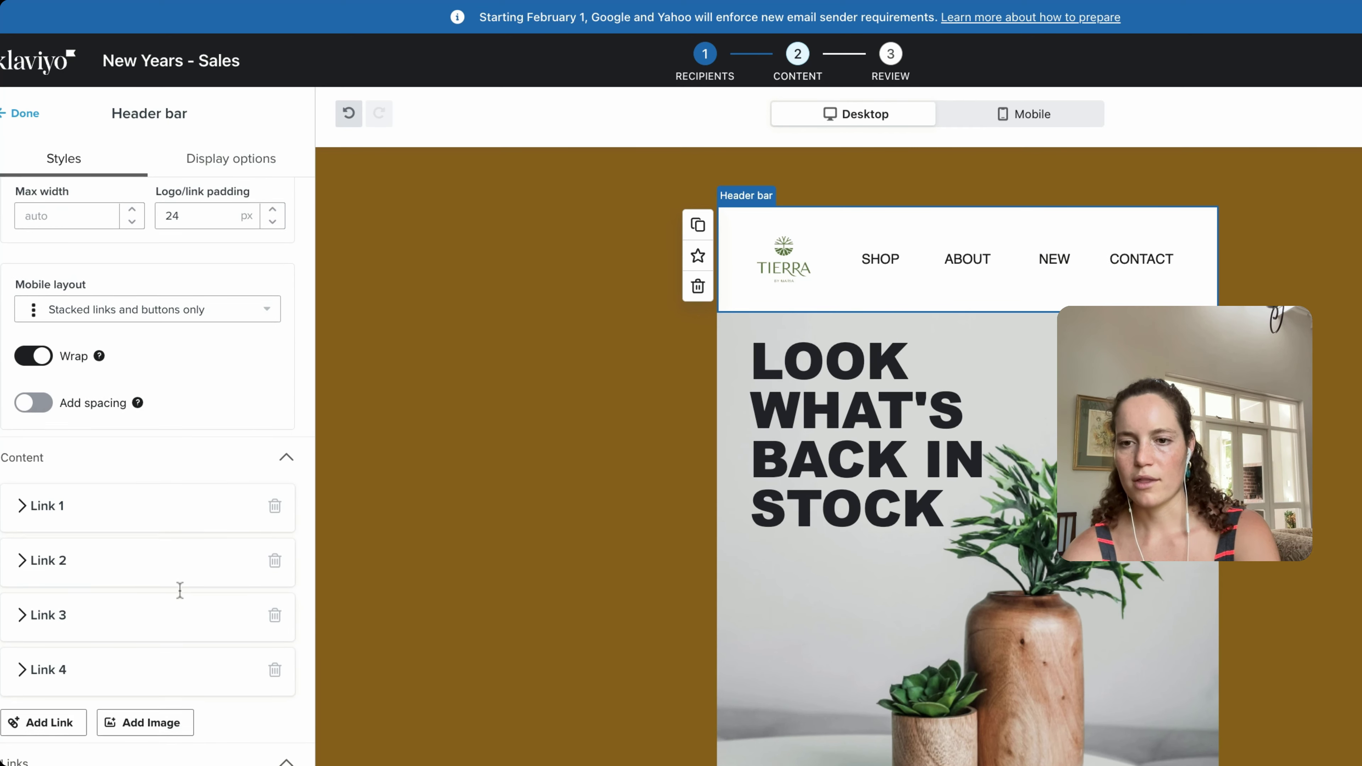
pyautogui.scroll(2, 45, 249)
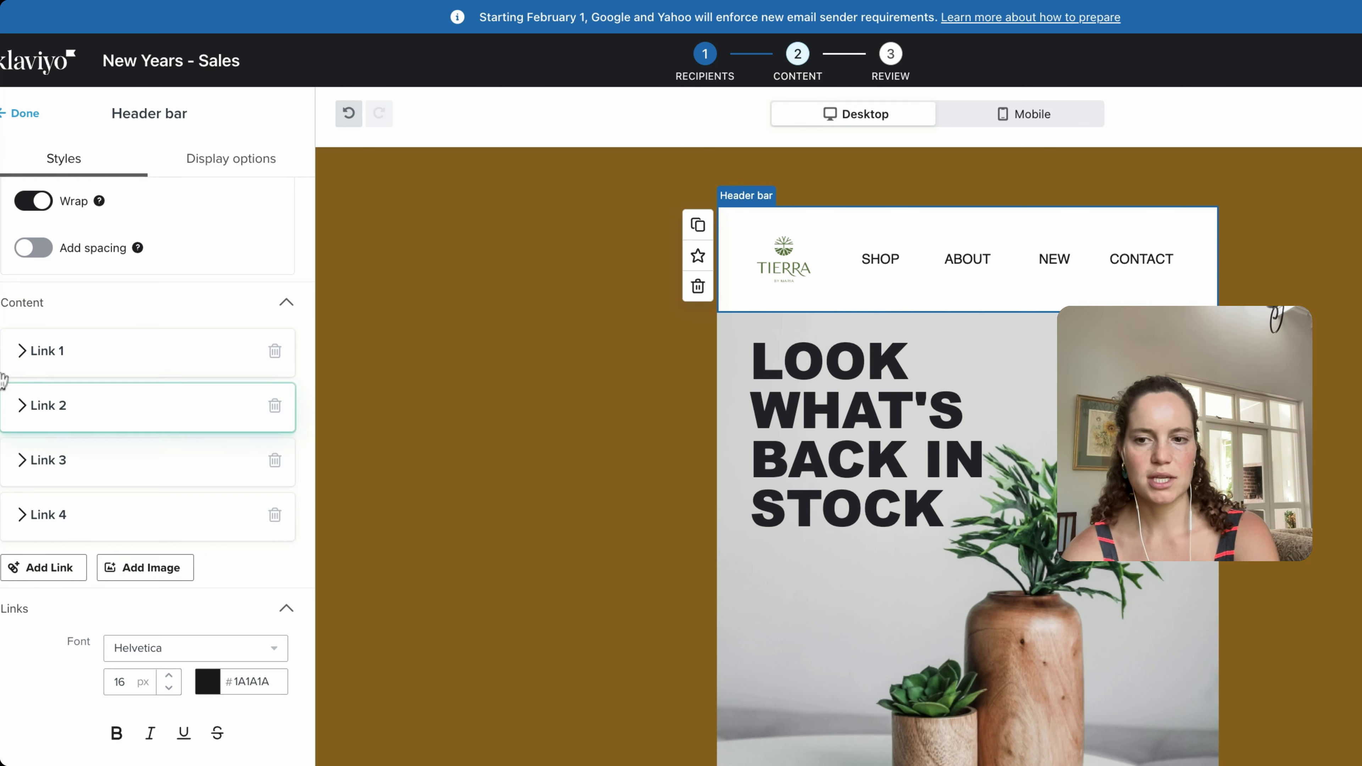
pyautogui.click(20, 351)
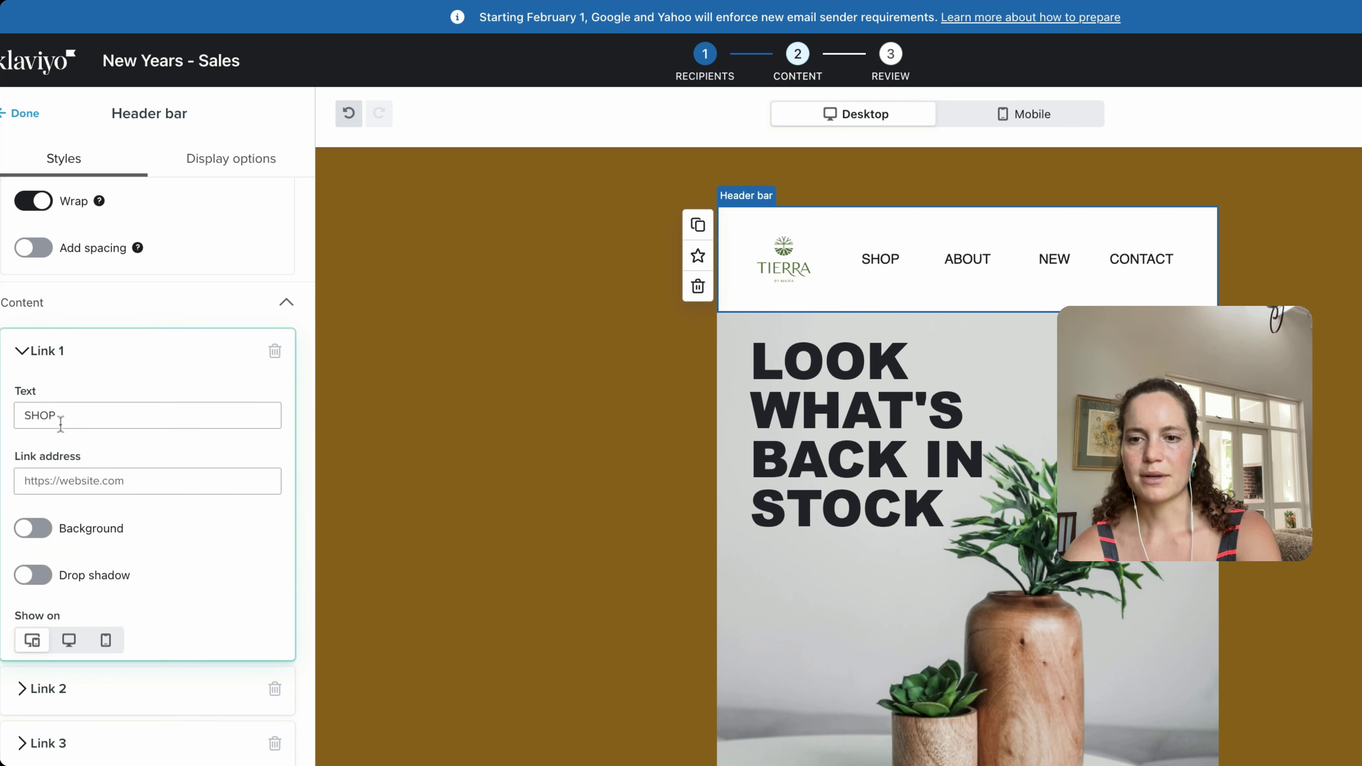
pyautogui.click(137, 486)
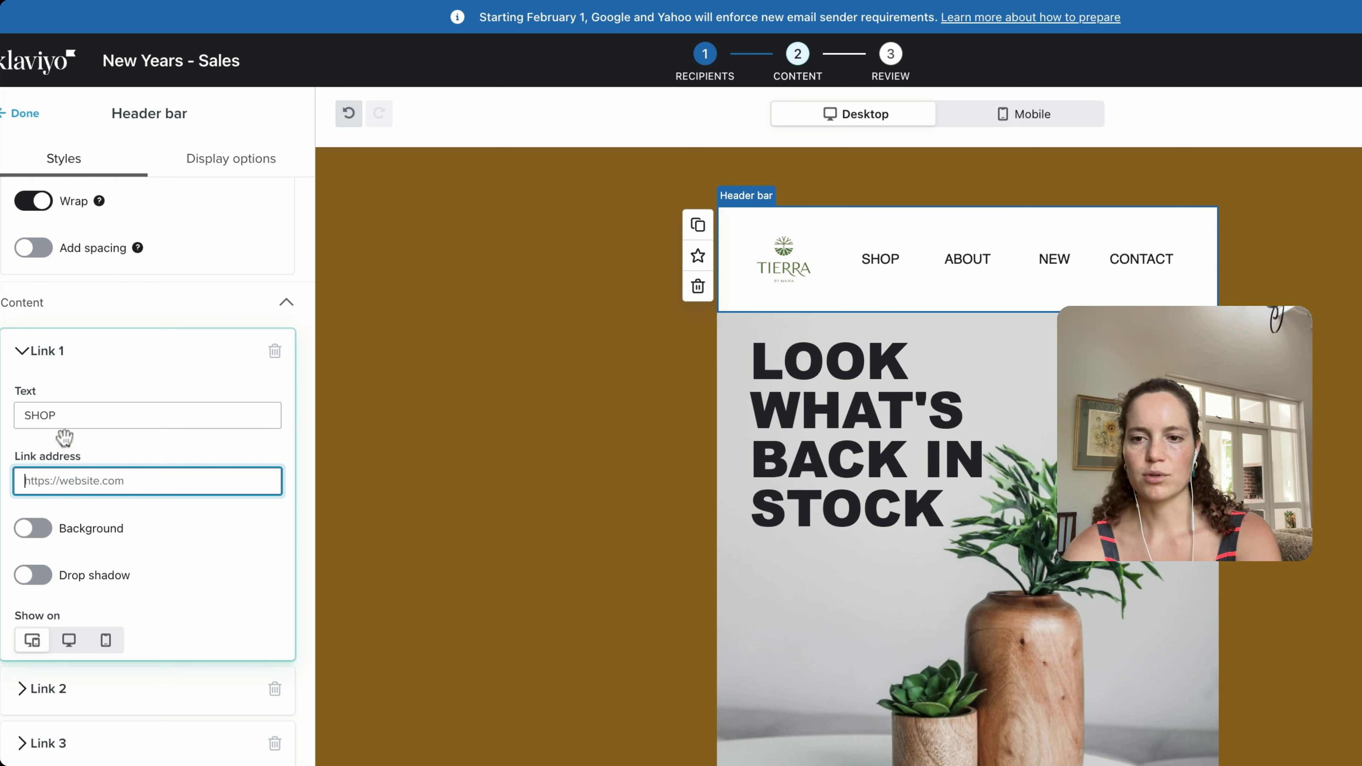
pyautogui.doubleClick(65, 421)
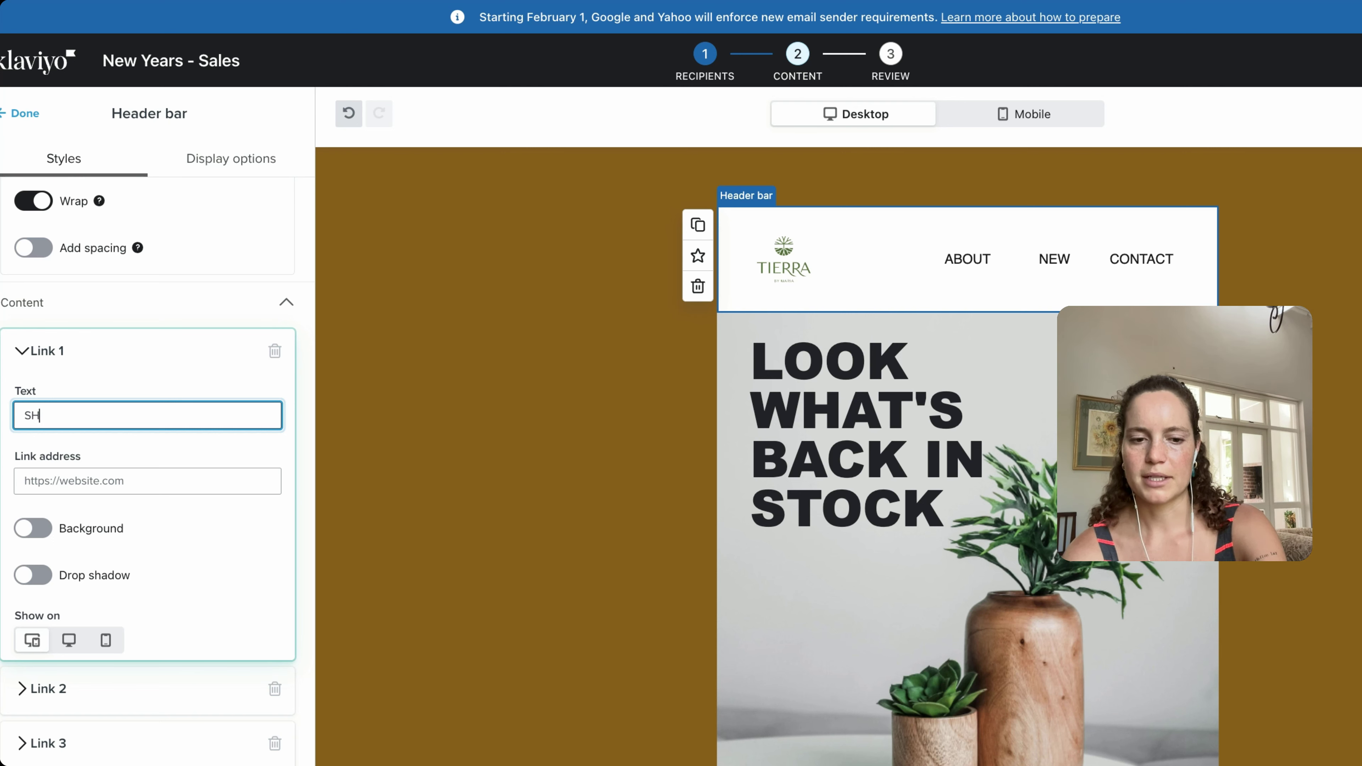
pyautogui.click(22, 354)
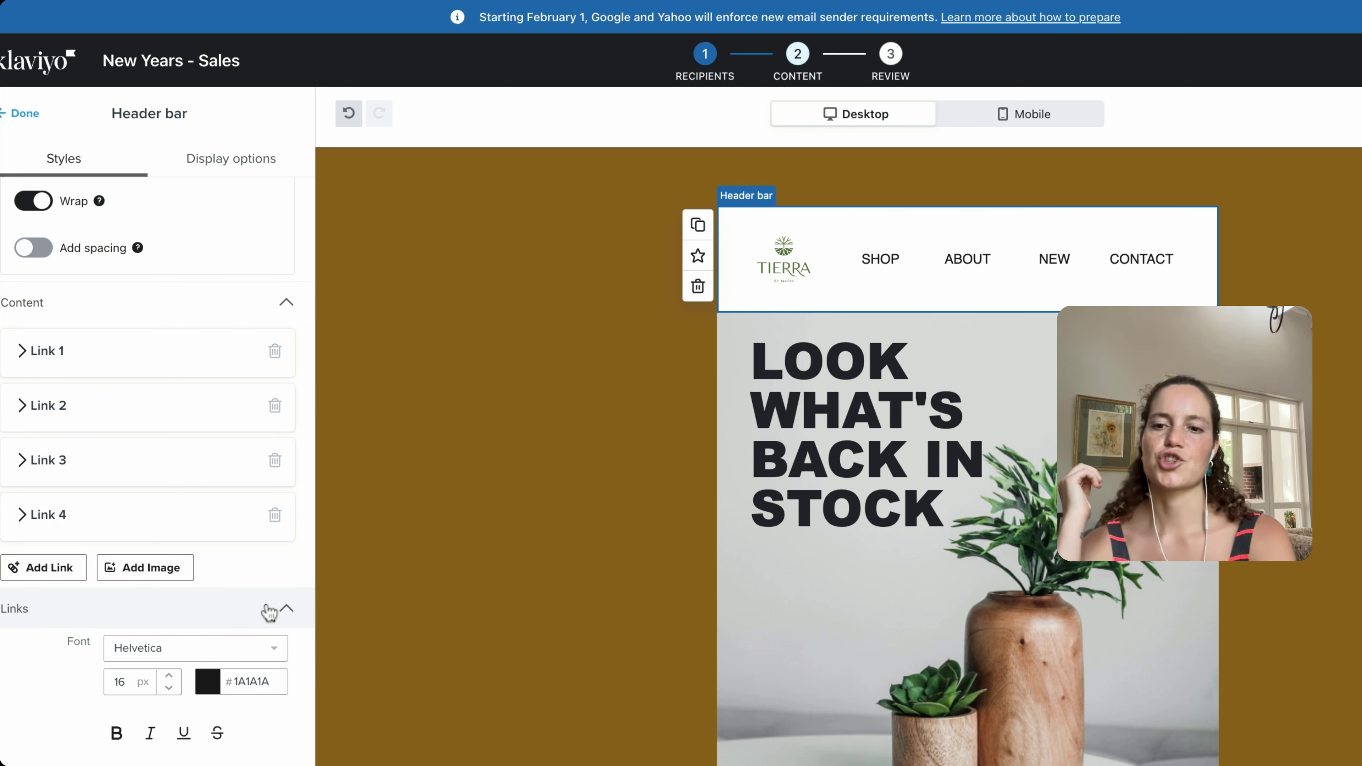
pyautogui.scroll(-3, 155, 483)
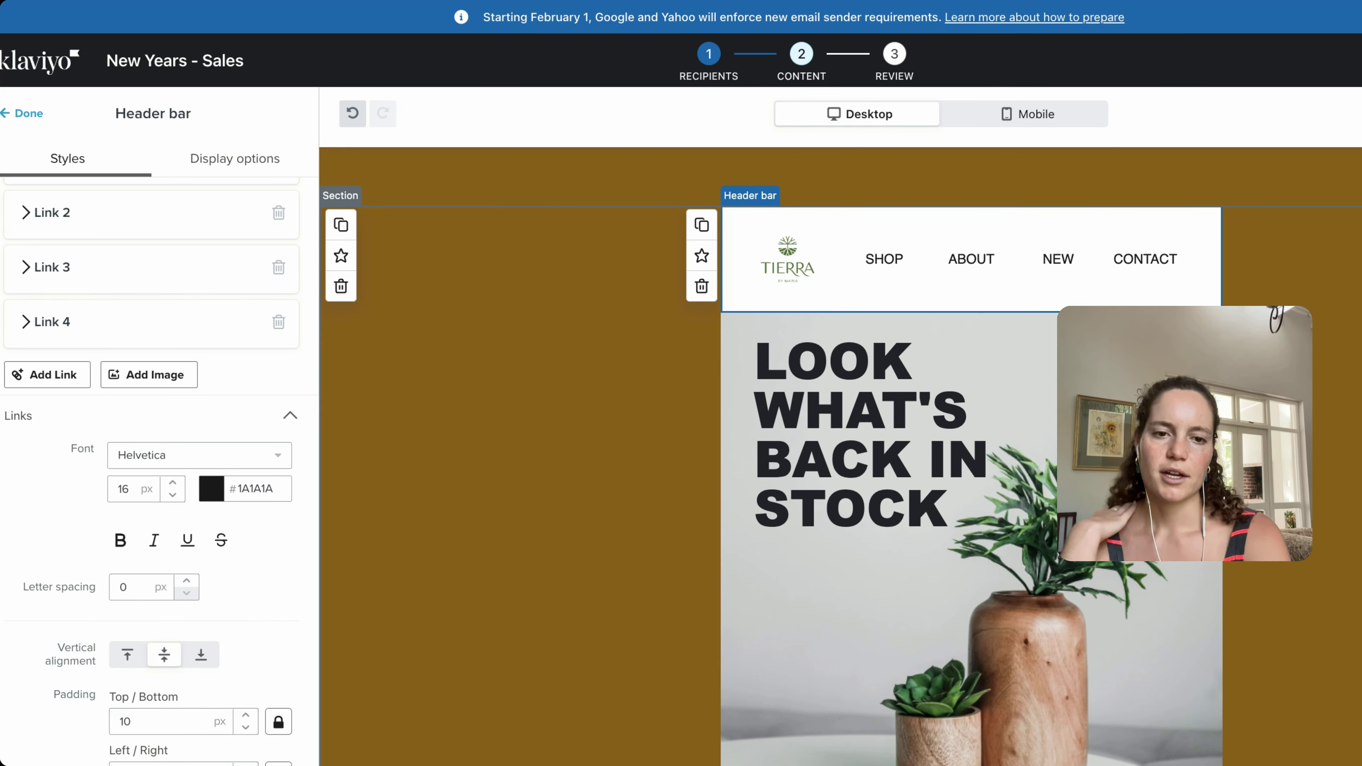
pyautogui.scroll(-6, 1063, 681)
pyautogui.scroll(6, 1064, 681)
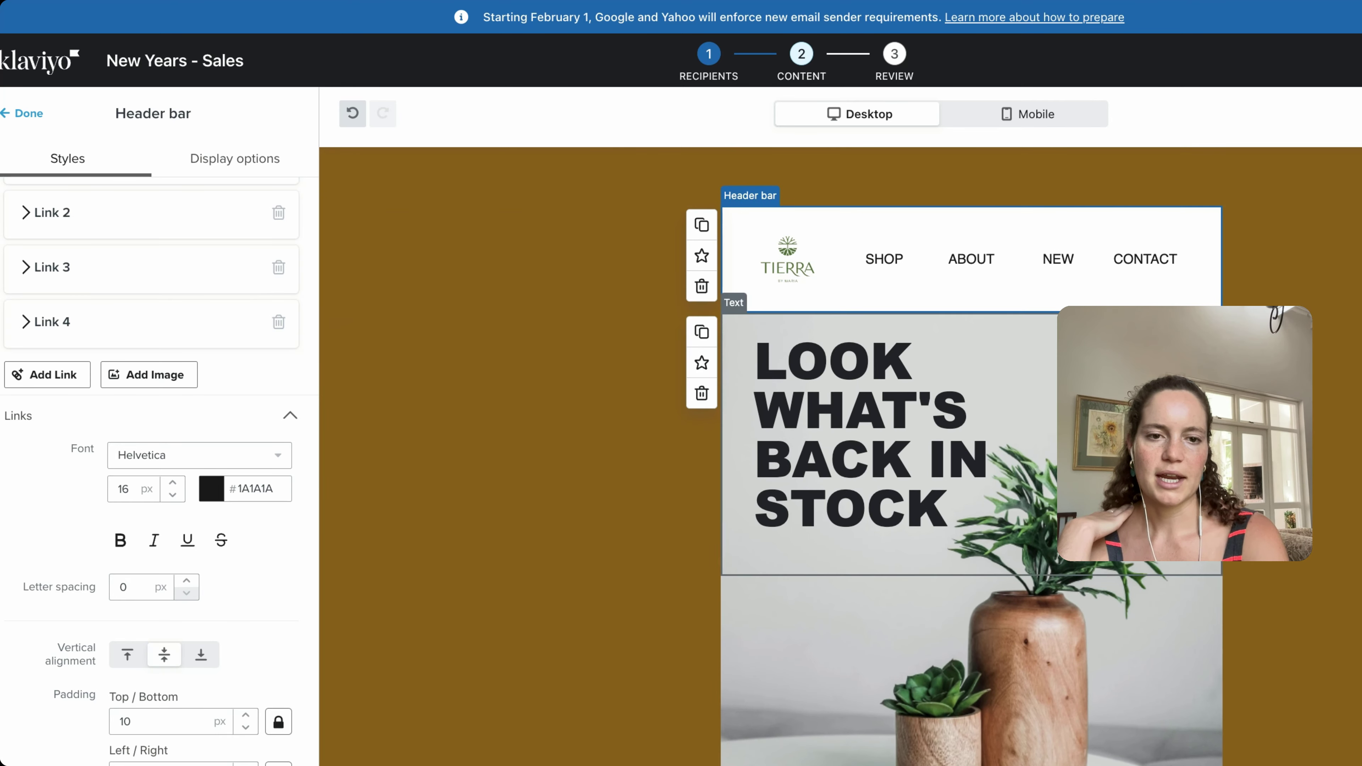
# - Open the hero section's background settings and check the dimensions of its plant image
pyautogui.click(967, 655)
pyautogui.scroll(-1, 960, 644)
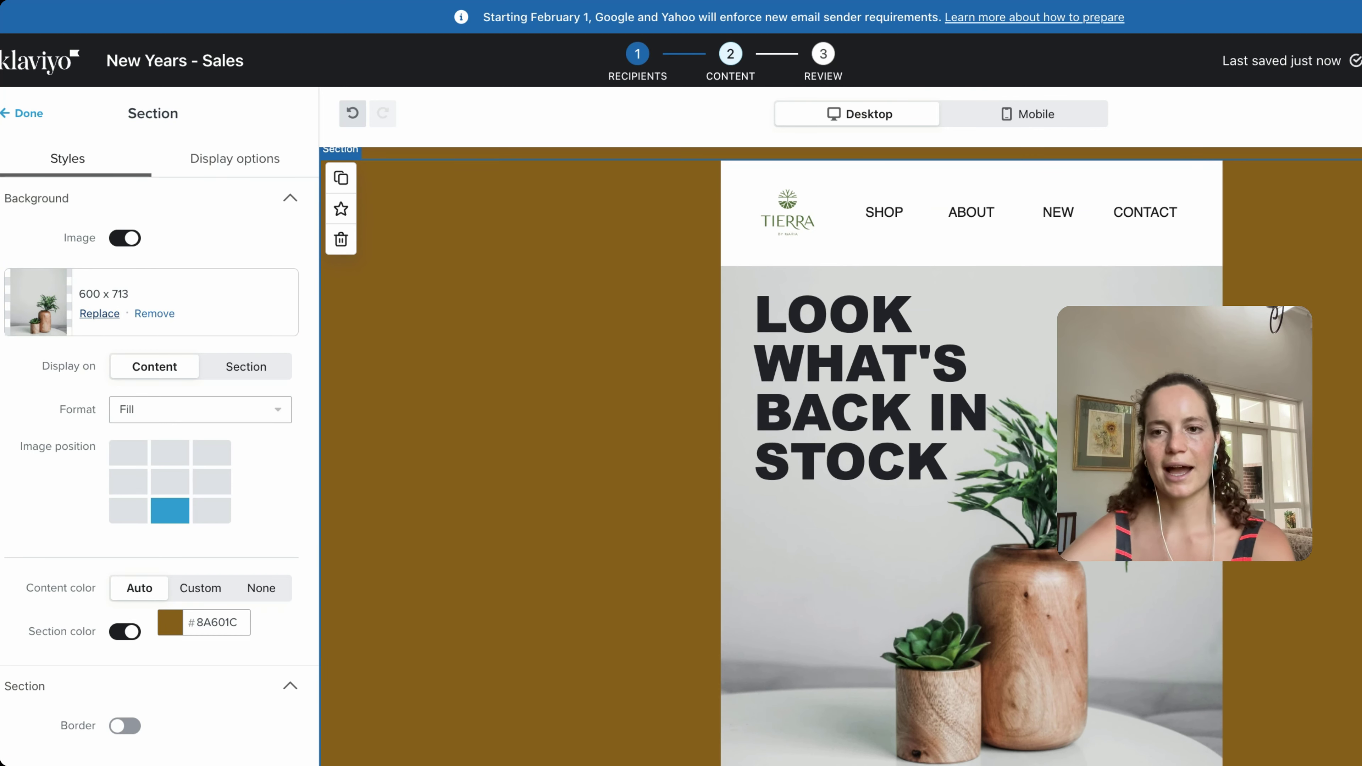
pyautogui.tripleClick(143, 292)
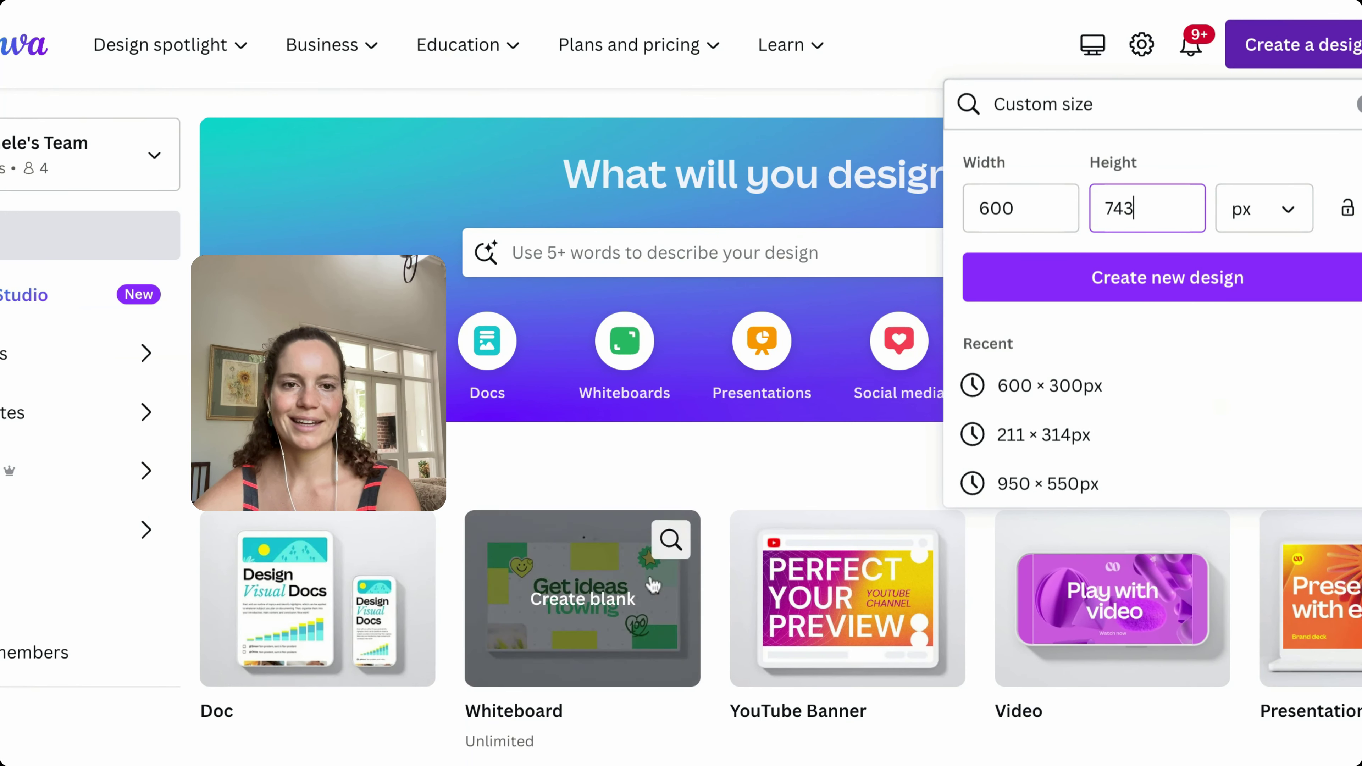
# - Switch to Canva and set the custom design height to 713 px
pyautogui.click(1146, 217)
pyautogui.press('BackSpace')
pyautogui.press('BackSpace')
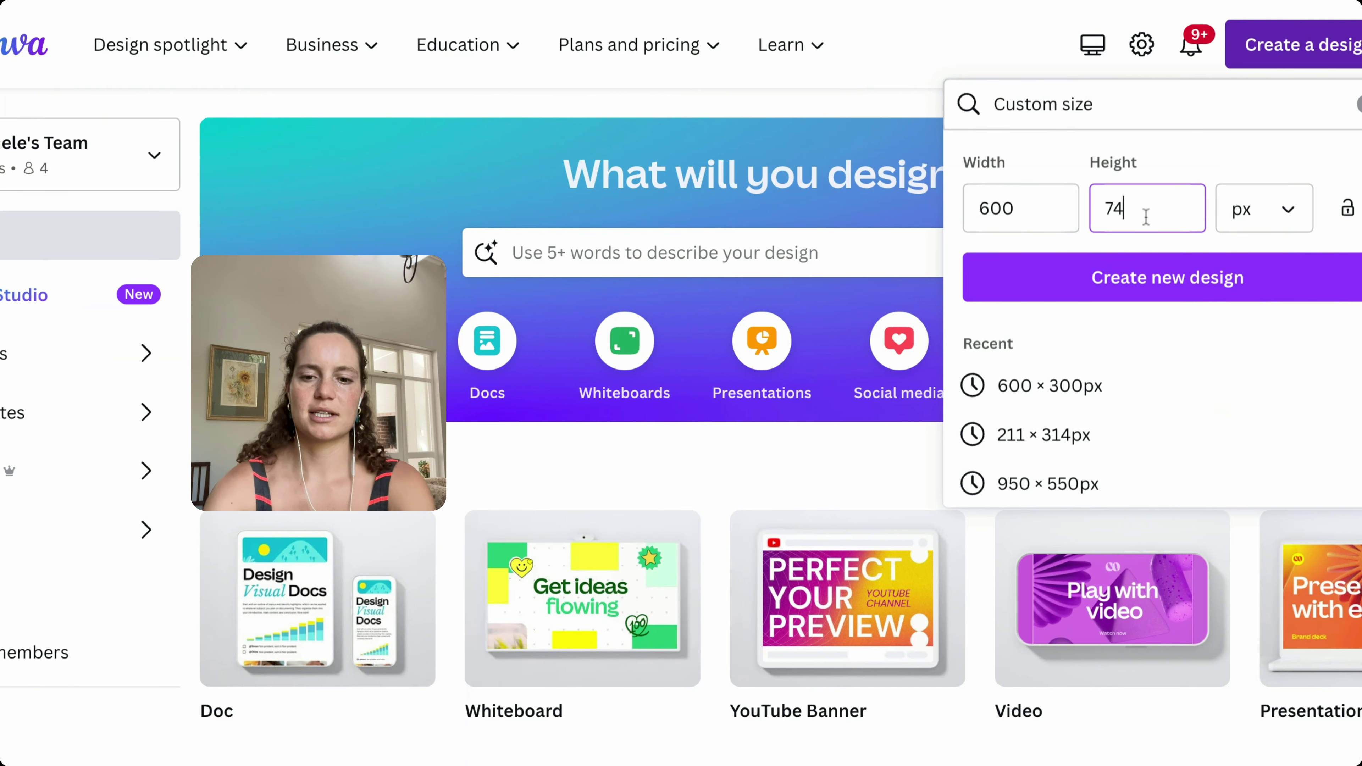
pyautogui.write('13')
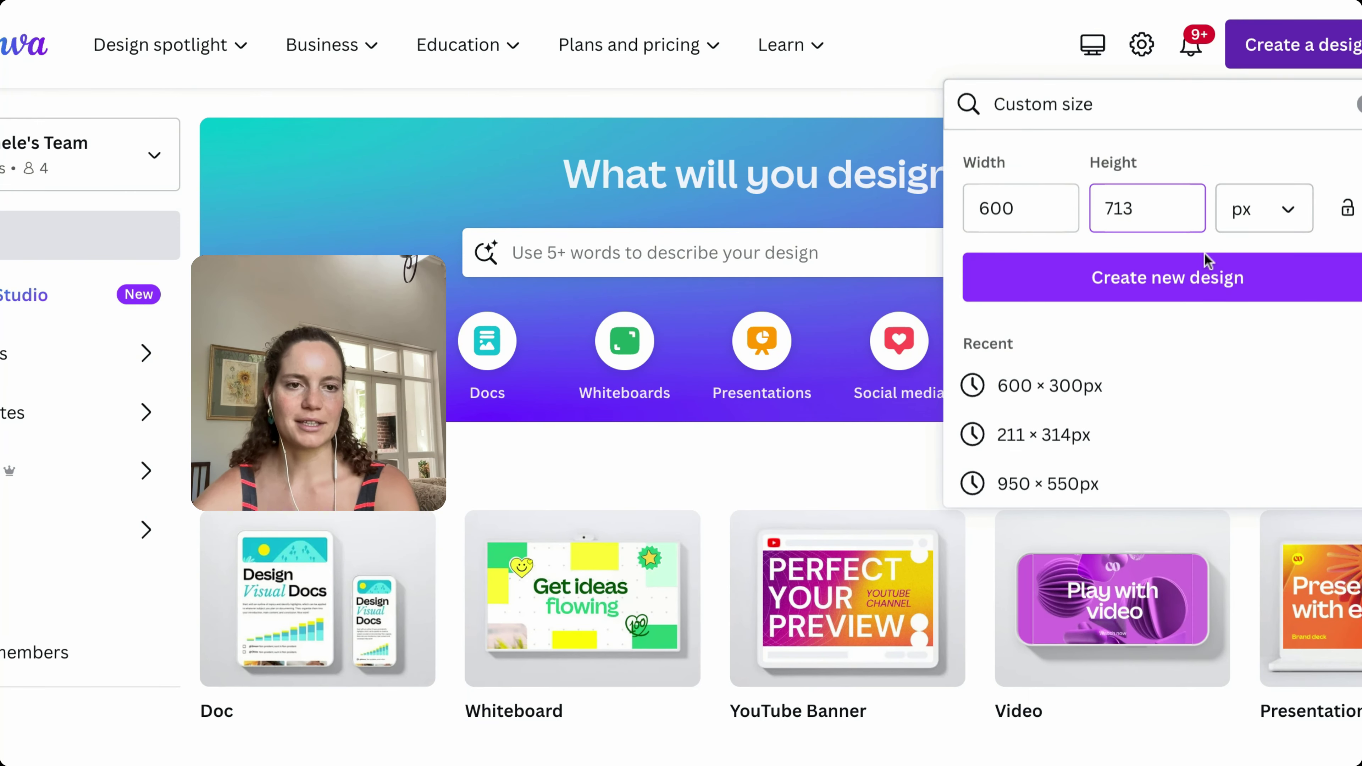
# - Return to Klaviyo and replace the hero section's background image with the library image "Untitled design (1).1"
pyautogui.click(1071, 2)
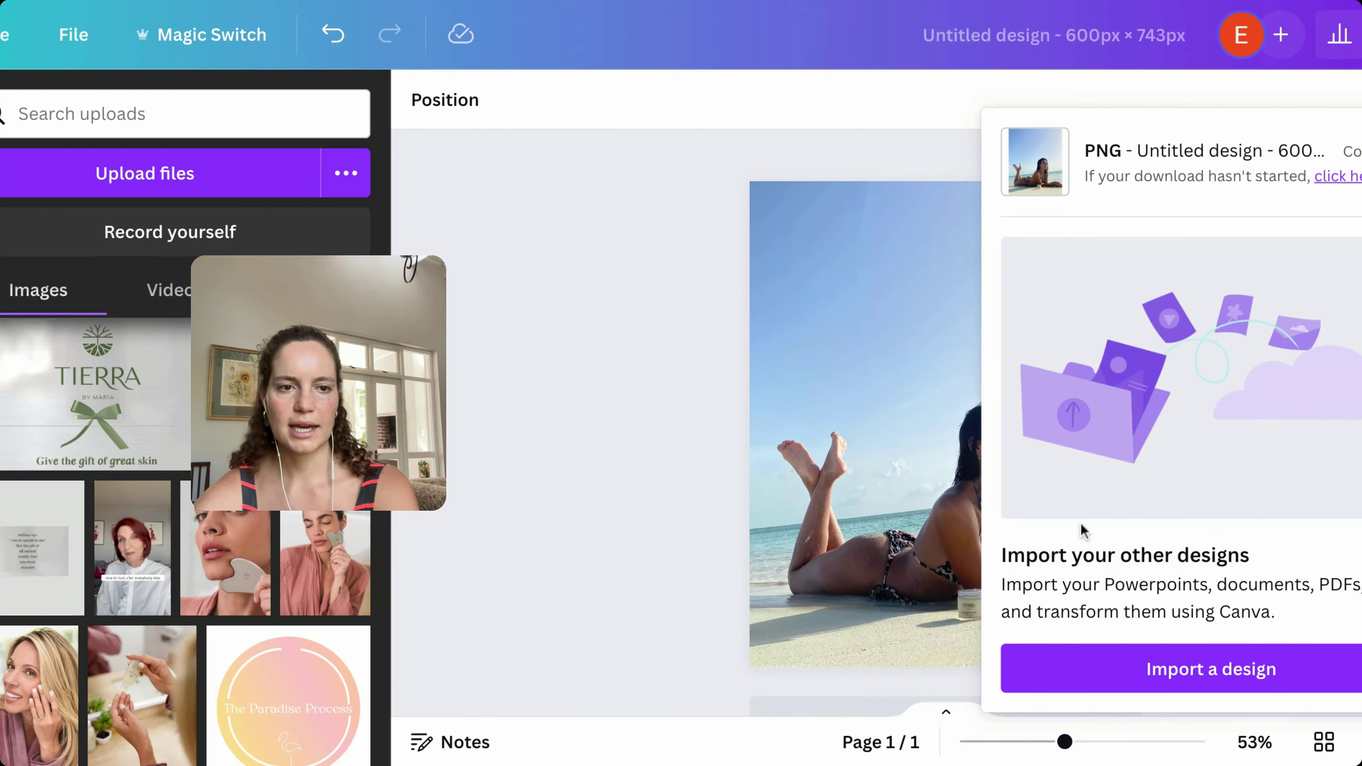
pyautogui.click(628, 386)
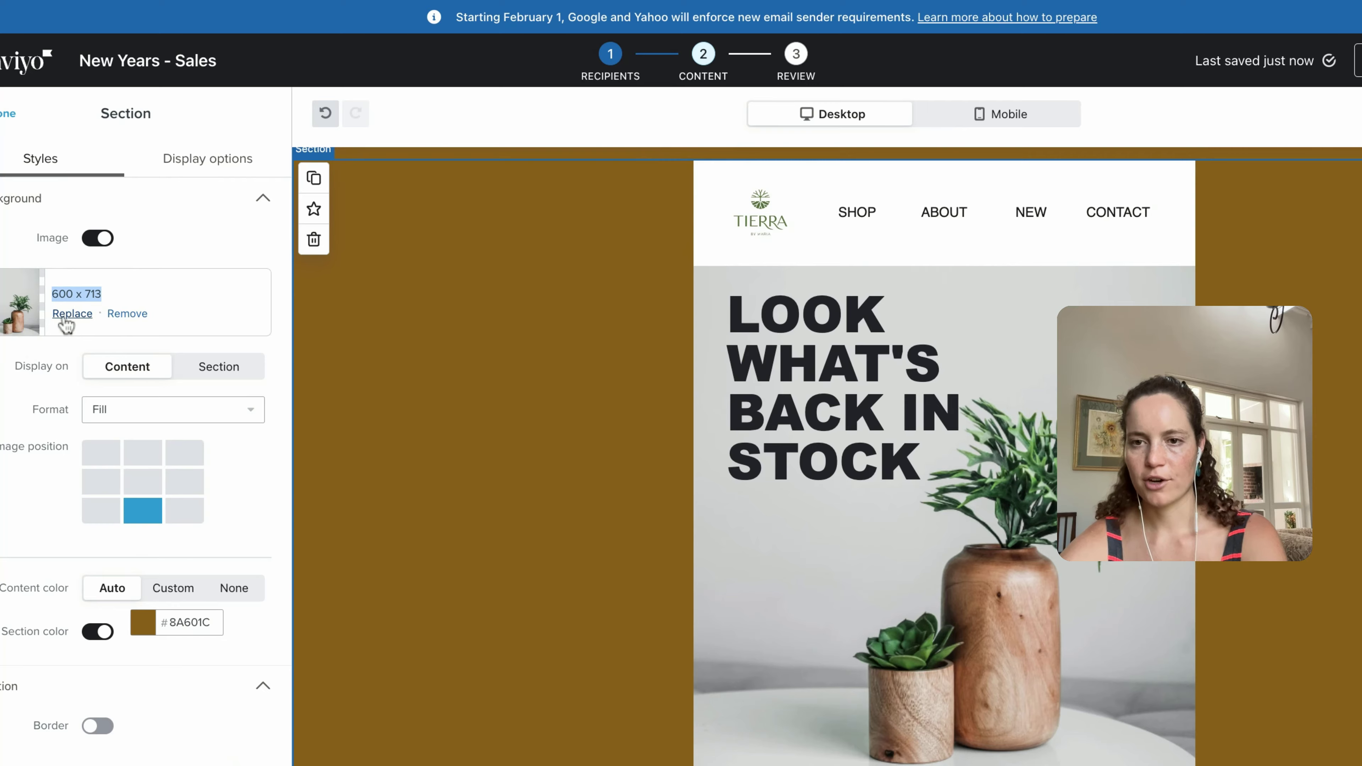
pyautogui.click(65, 321)
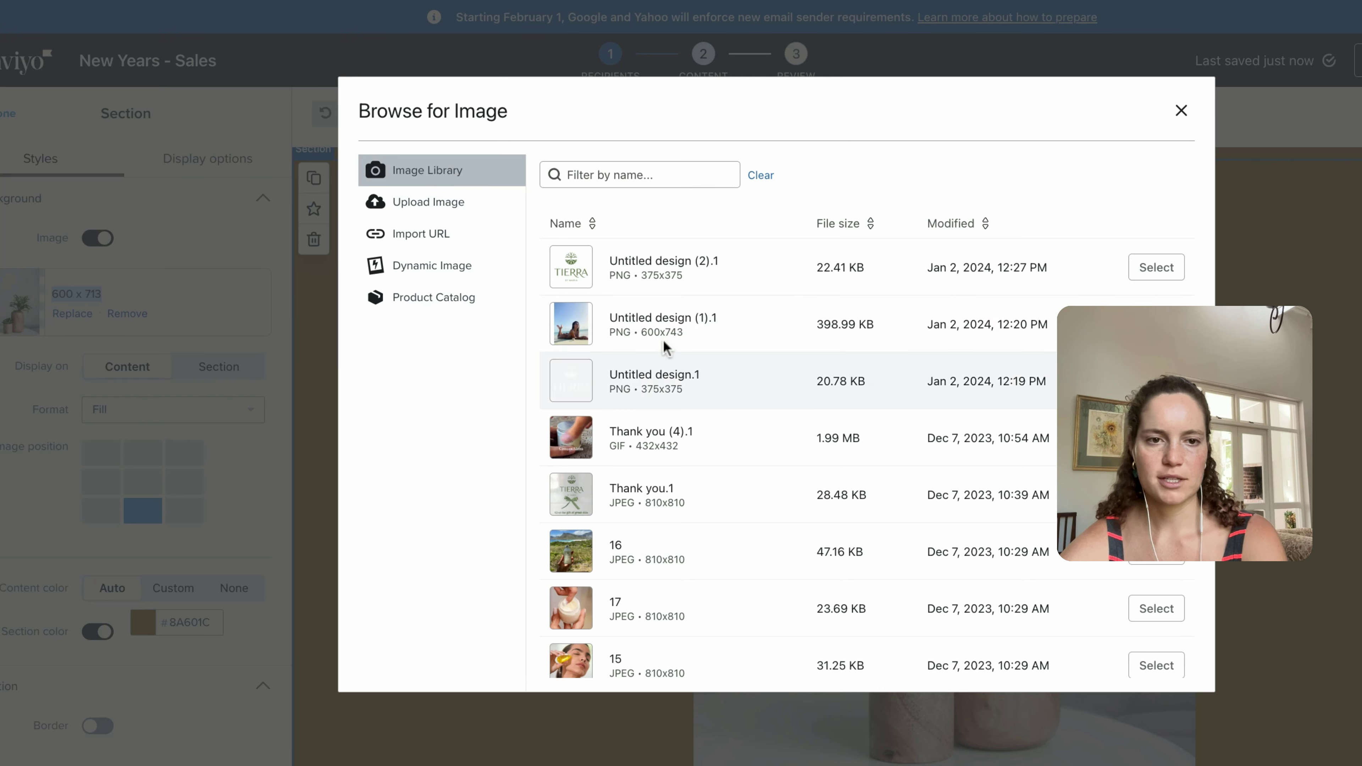
pyautogui.click(1155, 324)
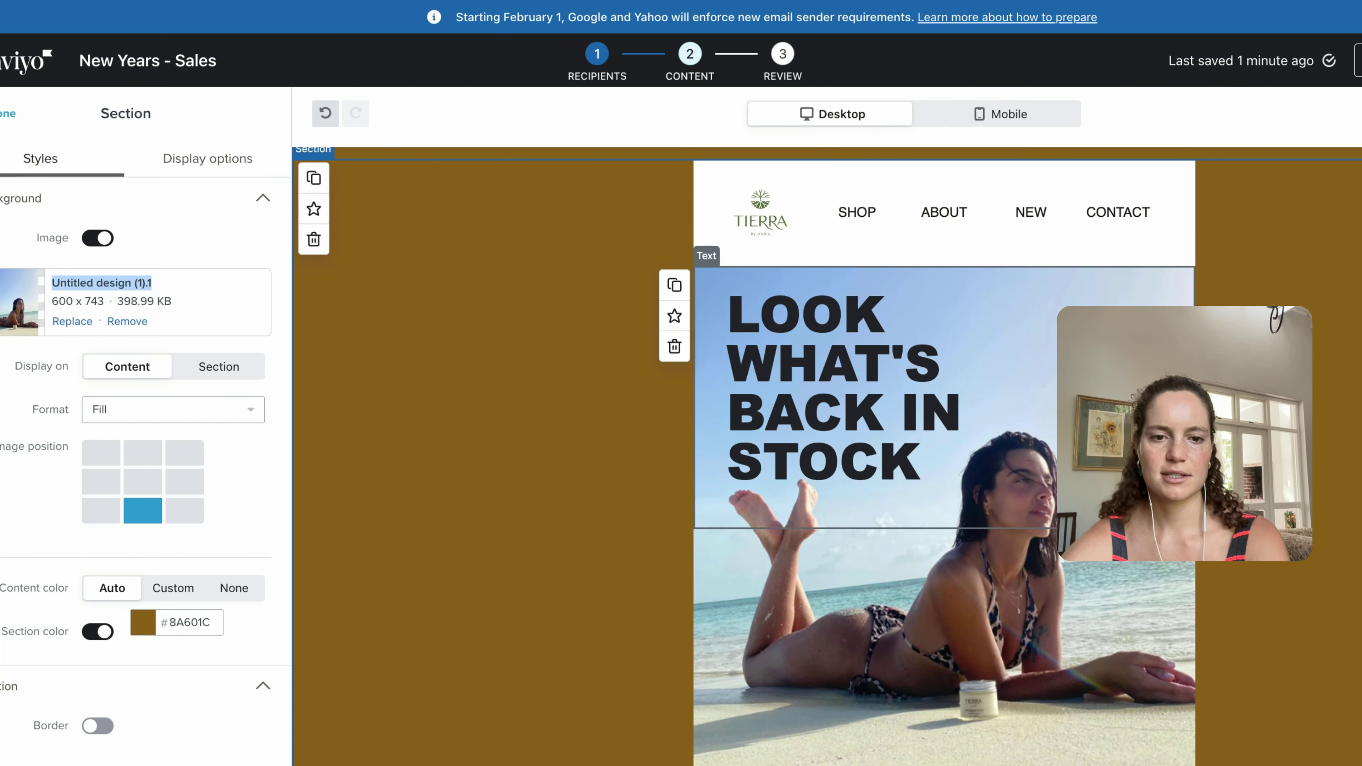
pyautogui.scroll(-4, 1325, 694)
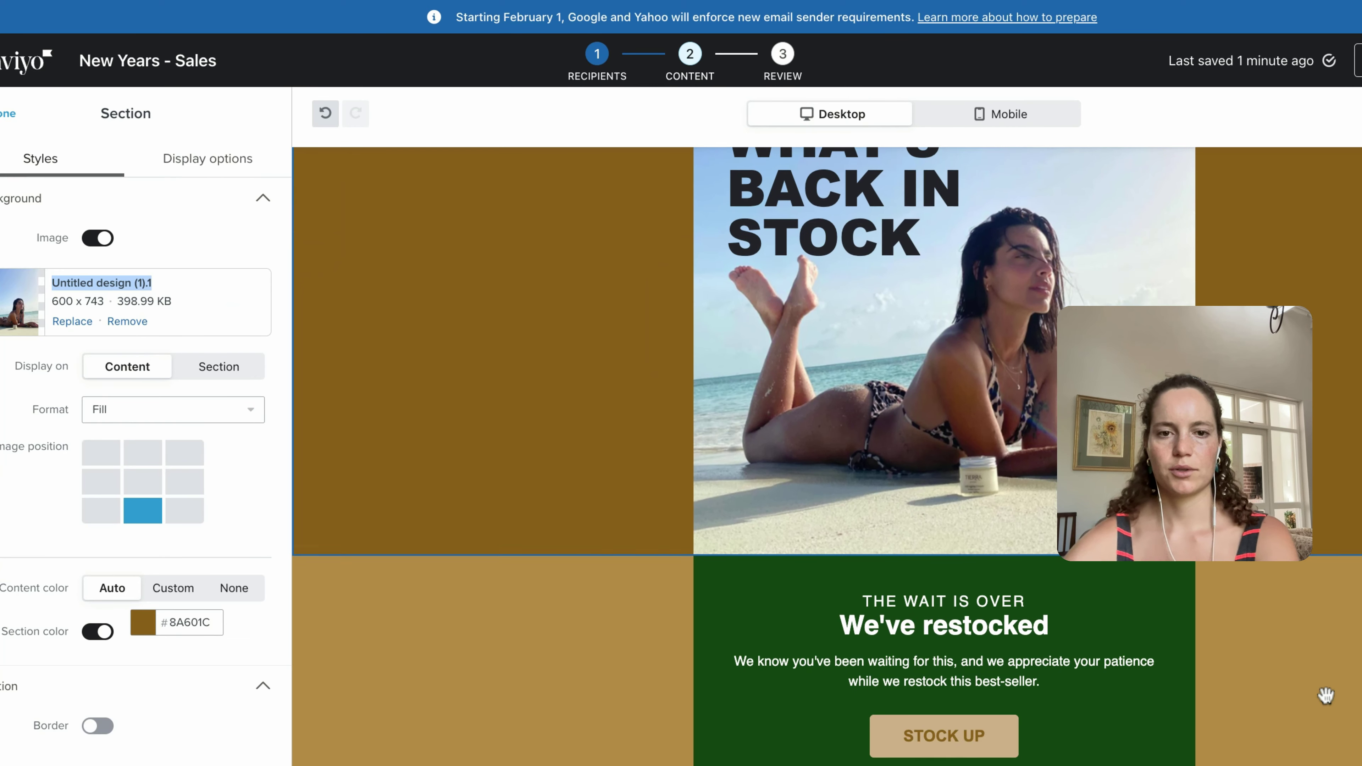
pyautogui.scroll(5, 1325, 695)
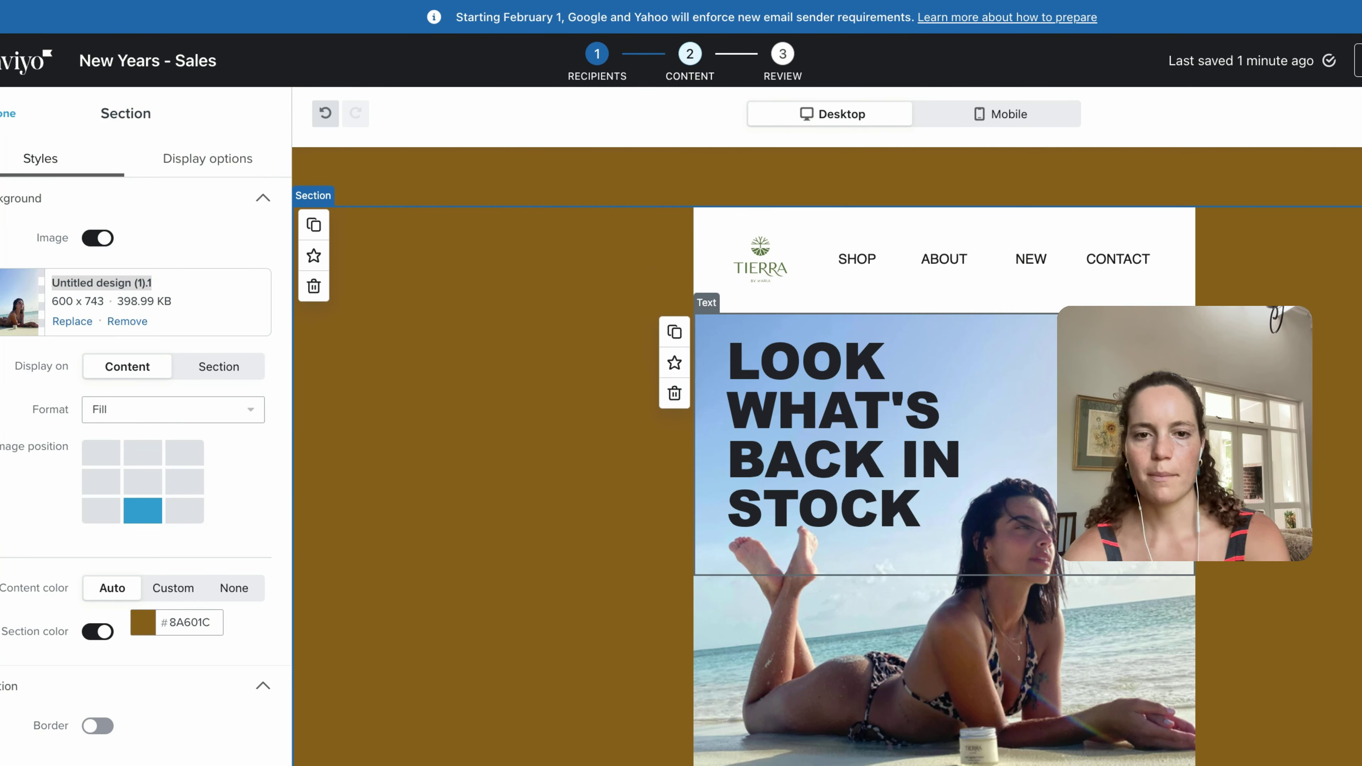
# - Replace the hero heading with "STOCK UP ON CLEAN BEAUTY FOR 2024" at a 50 px font size
pyautogui.click(822, 506)
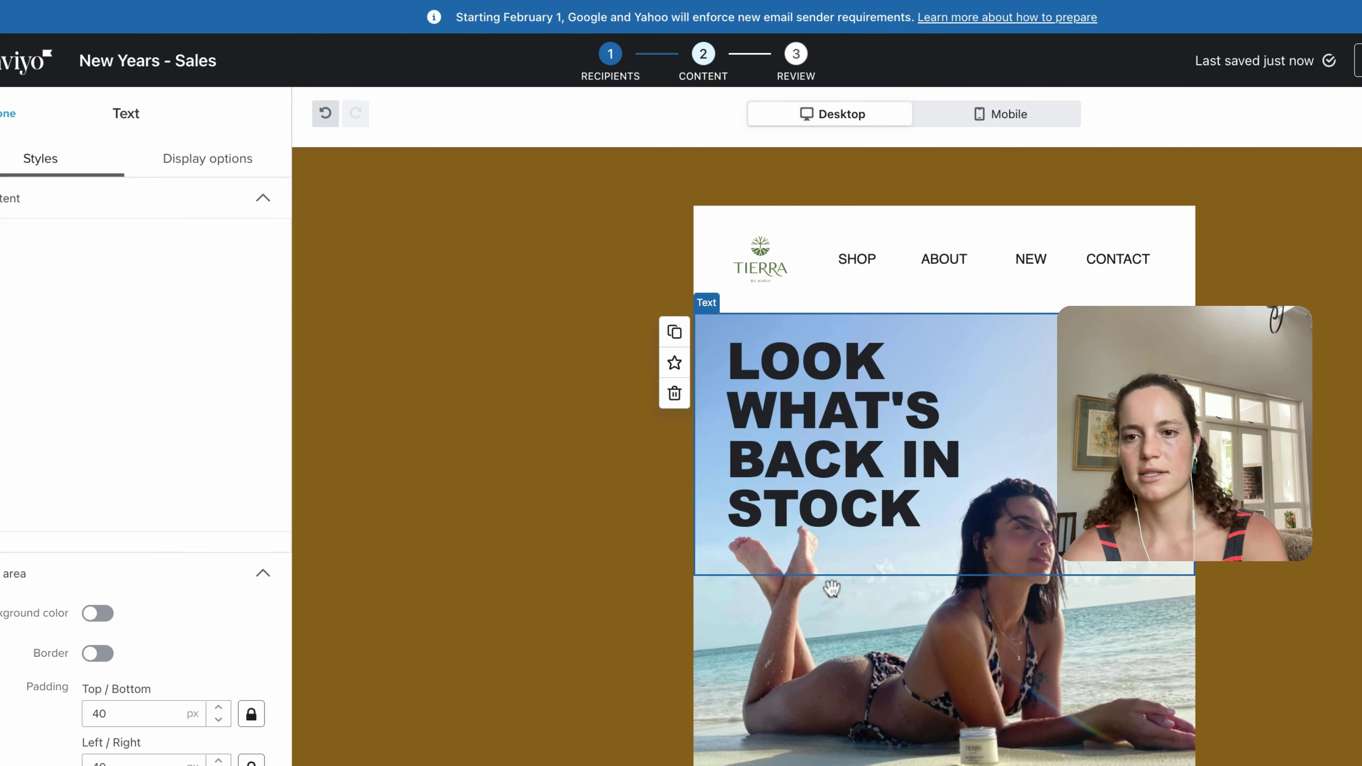
pyautogui.click(166, 491)
pyautogui.hotkey('shift', 'Up')
pyautogui.hotkey('shift', 'Up')
pyautogui.hotkey('shift', 'Up')
pyautogui.hotkey('shift', 'Up')
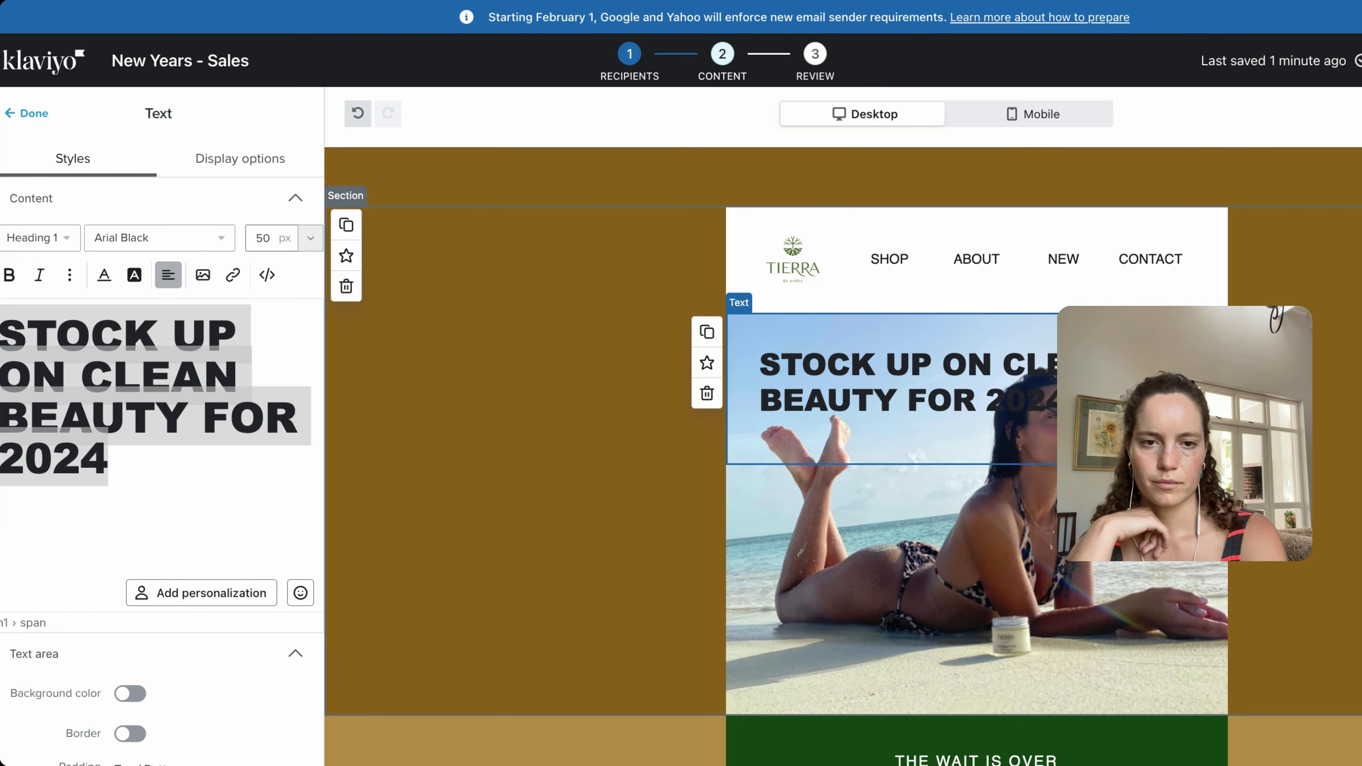
pyautogui.click(514, 429)
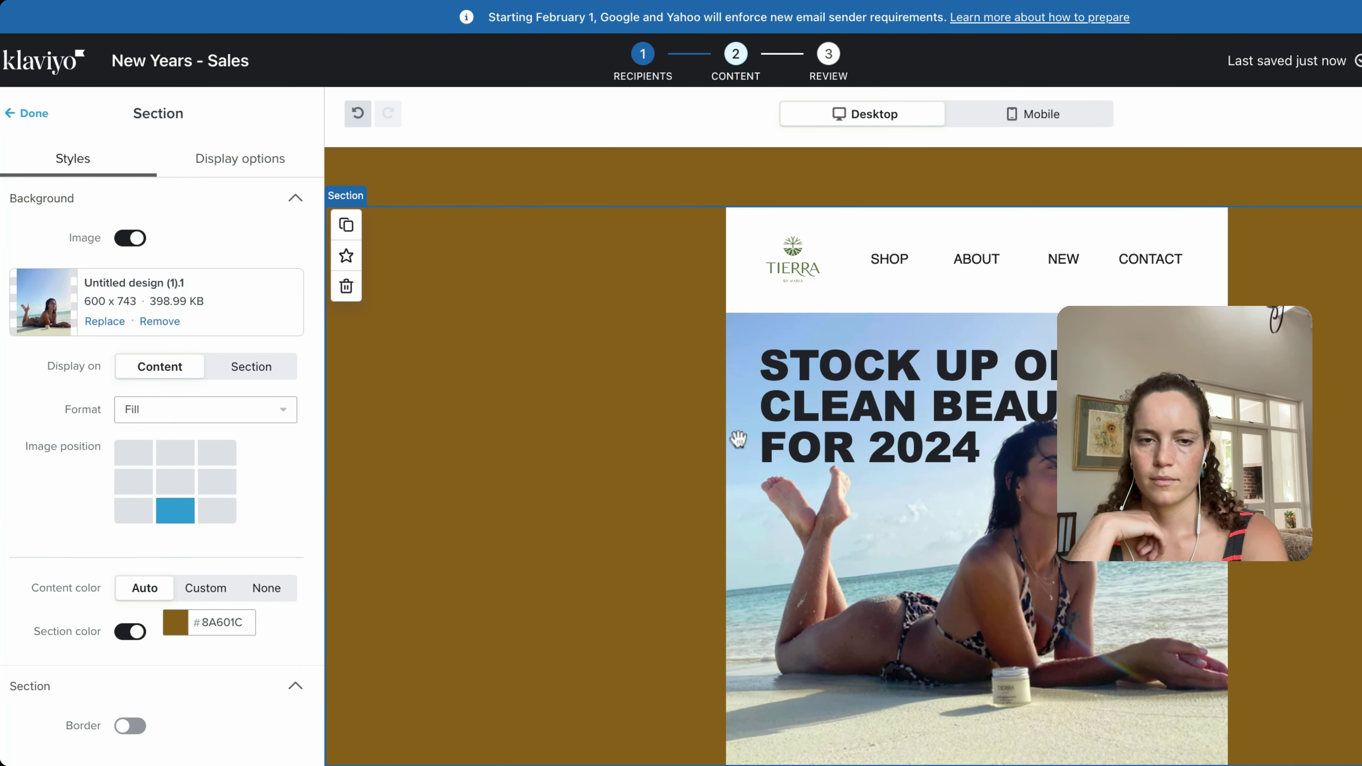
# - Set the hero heading block's top and bottom padding to 27 px
pyautogui.click(890, 453)
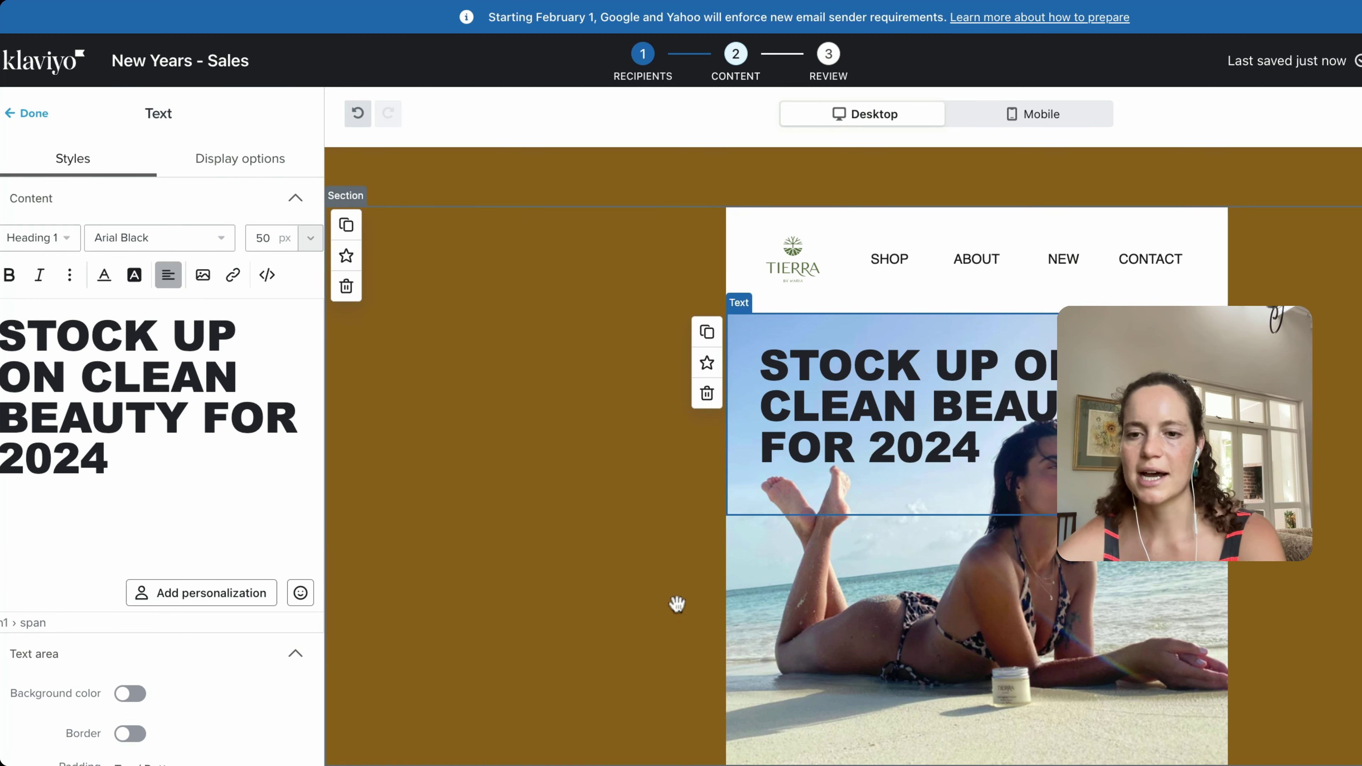
pyautogui.scroll(-6, 188, 654)
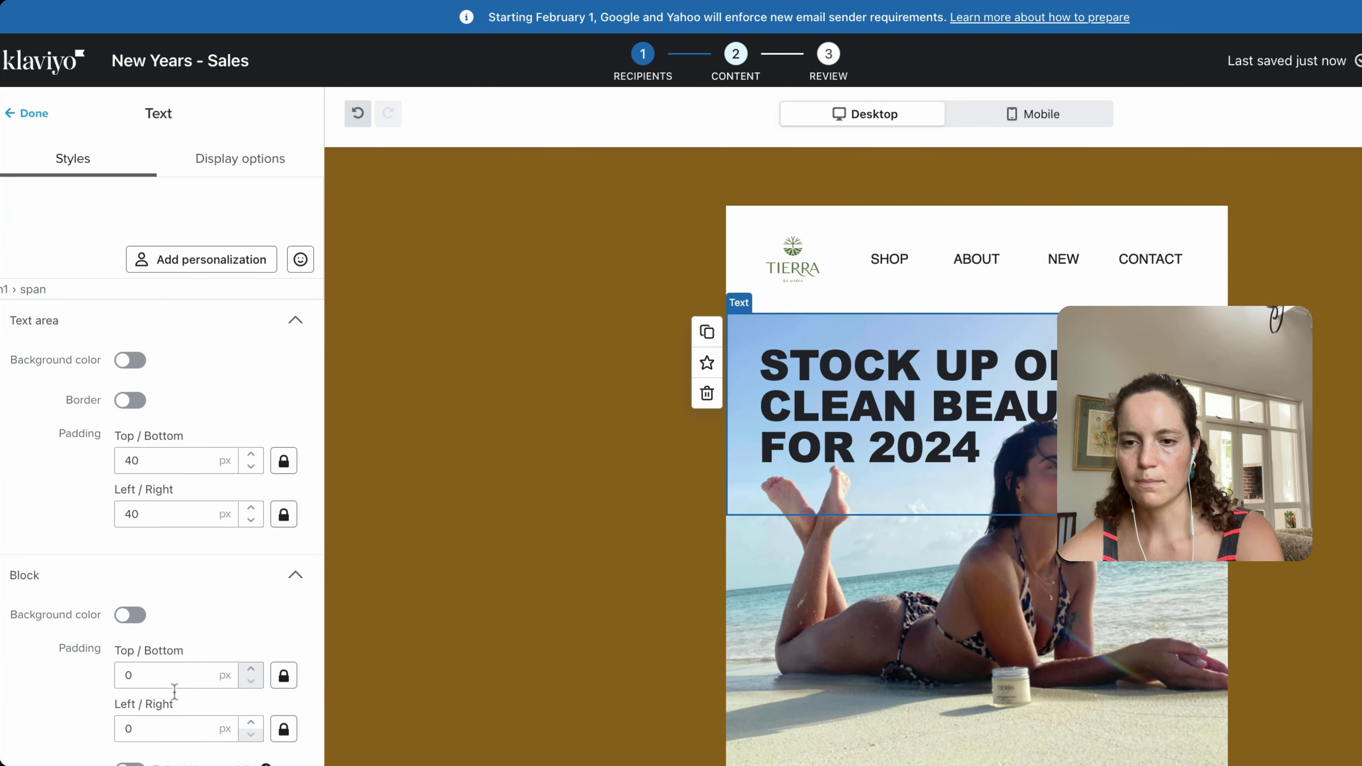
pyautogui.click(251, 670)
pyautogui.click(250, 670)
pyautogui.click(250, 669)
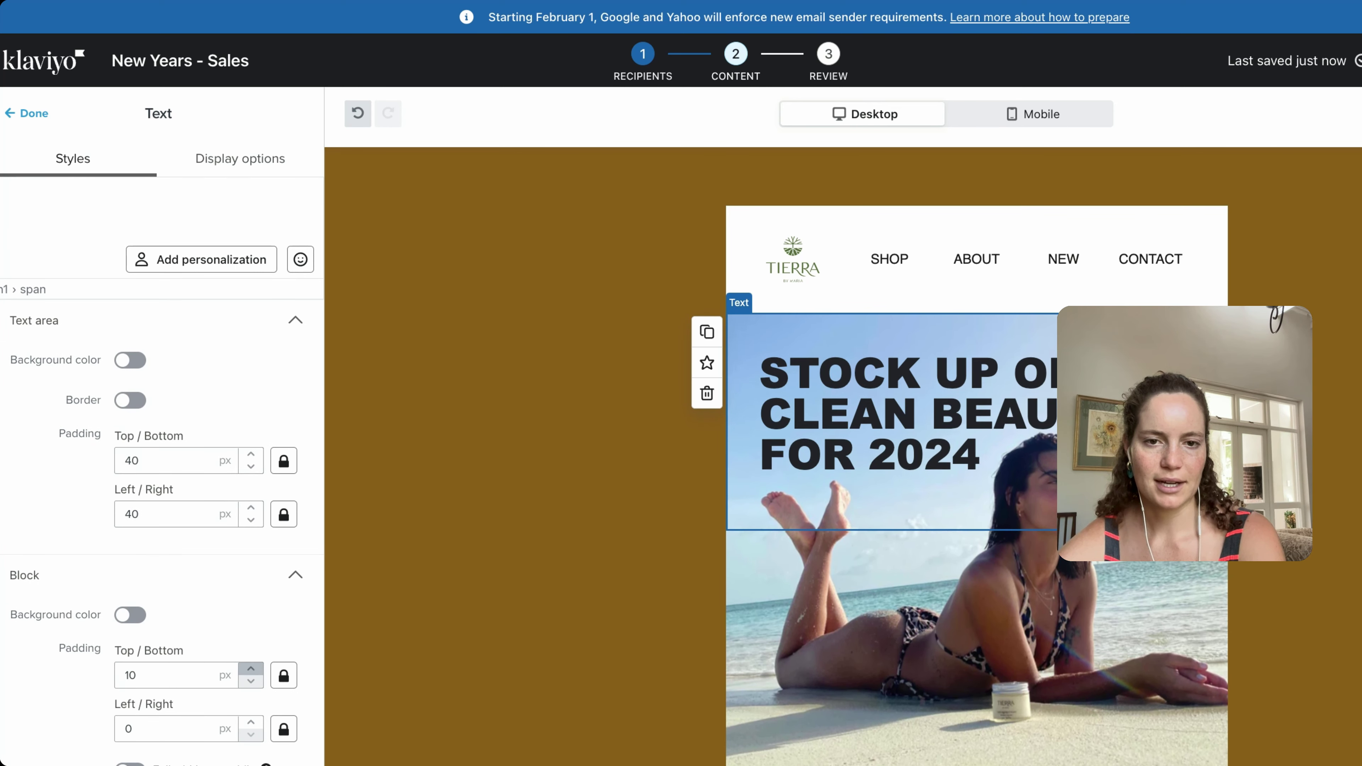
pyautogui.click(250, 669)
pyautogui.click(251, 669)
pyautogui.click(250, 669)
pyautogui.click(250, 669)
pyautogui.click(250, 670)
pyautogui.click(251, 670)
pyautogui.click(250, 670)
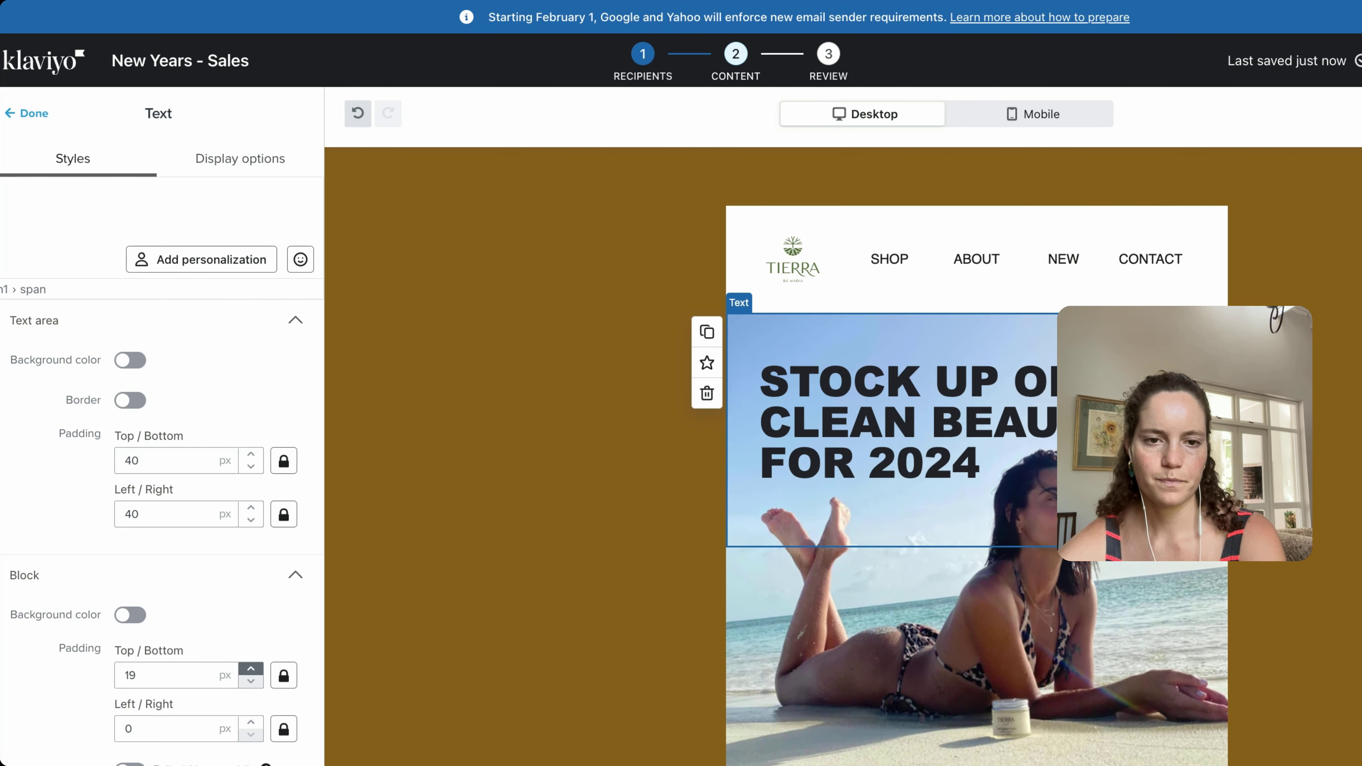
pyautogui.click(251, 669)
pyautogui.click(250, 670)
pyautogui.click(251, 670)
pyautogui.click(250, 669)
pyautogui.click(250, 669)
pyautogui.click(251, 669)
pyautogui.click(250, 669)
pyautogui.click(250, 669)
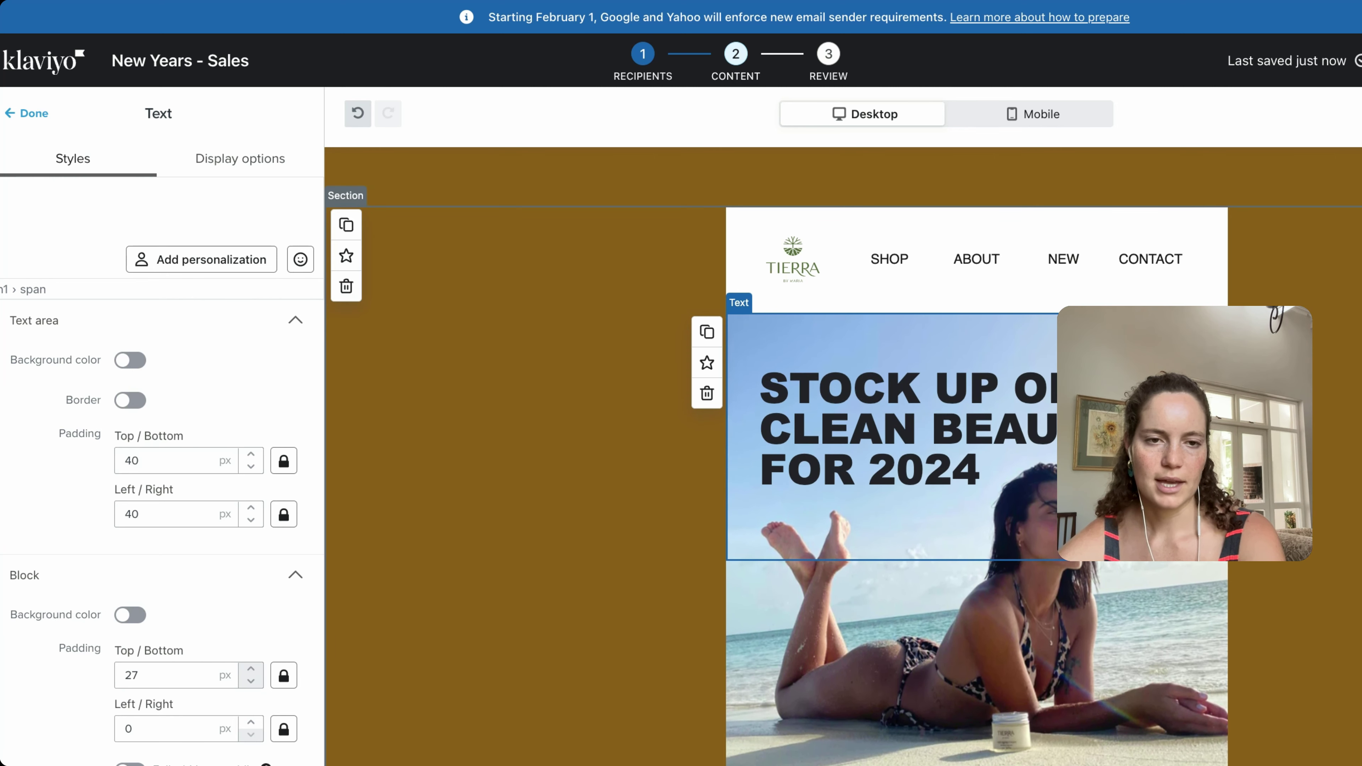
pyautogui.click(525, 268)
# - Delete the "We've restocked" text block and the STOCK UP button below the hero image
pyautogui.scroll(-5, 842, 456)
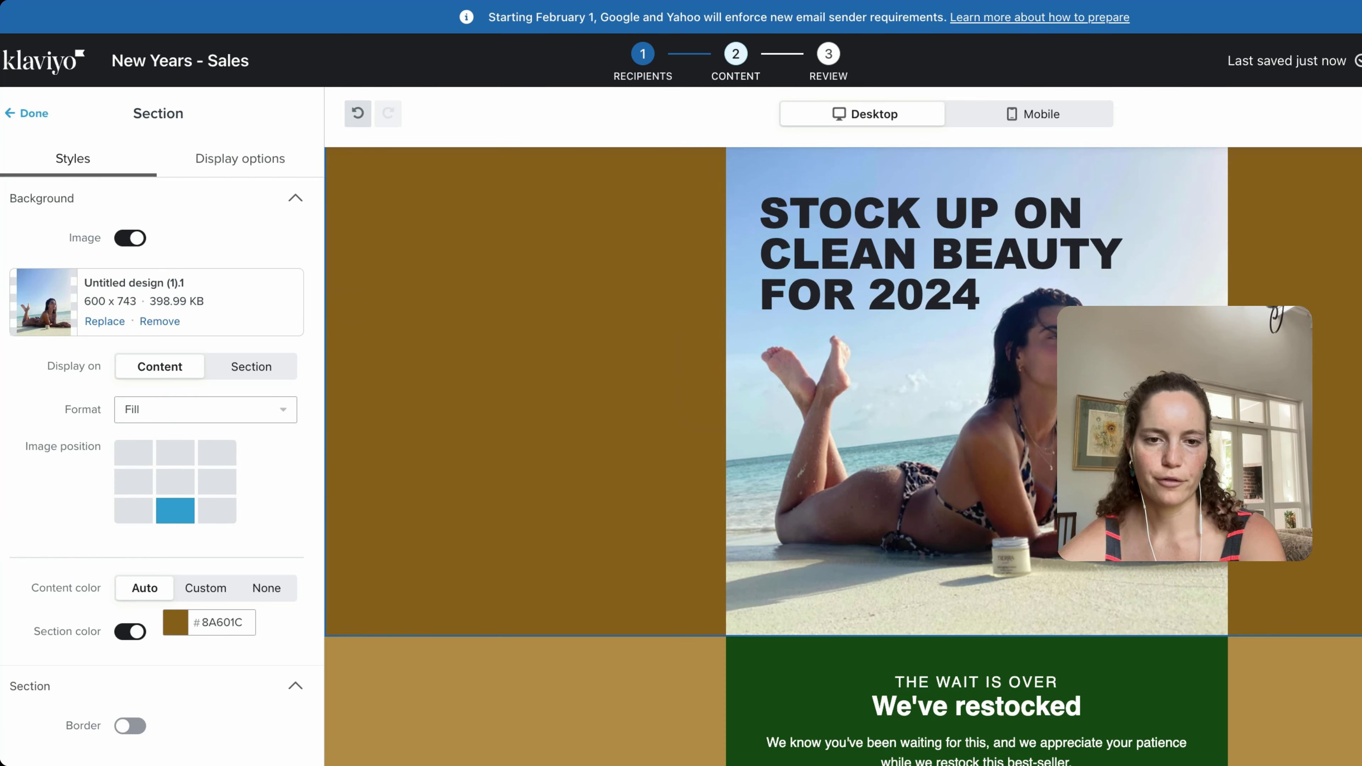
pyautogui.scroll(-4, 842, 456)
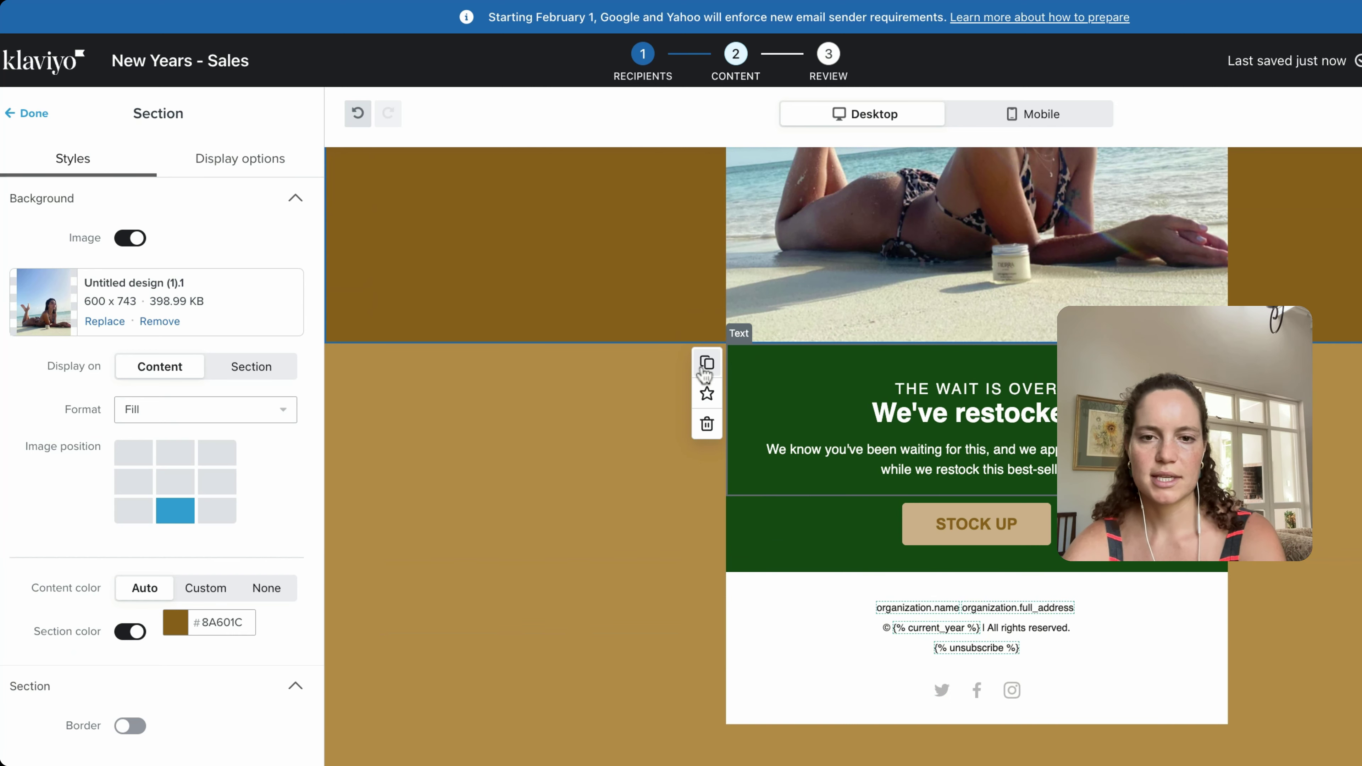
pyautogui.click(706, 424)
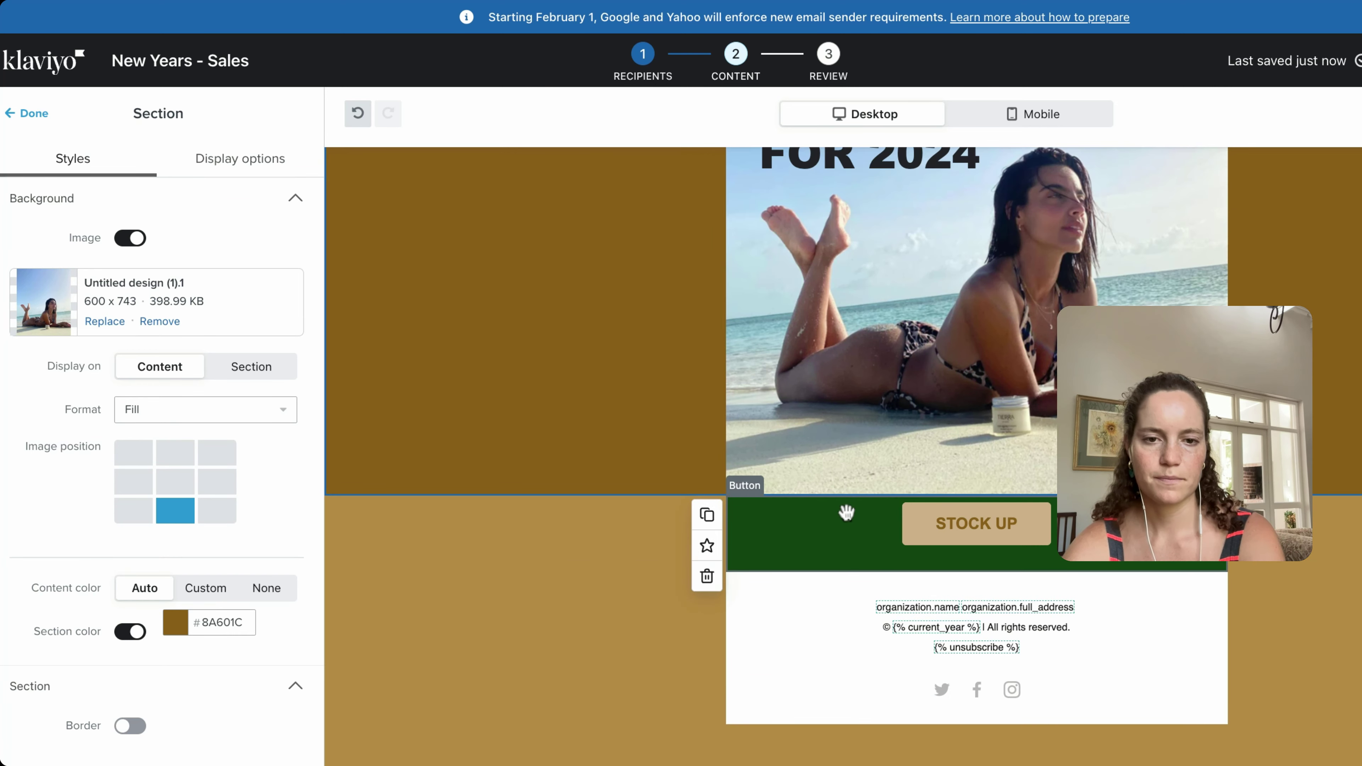
pyautogui.click(701, 577)
pyautogui.scroll(5, 894, 450)
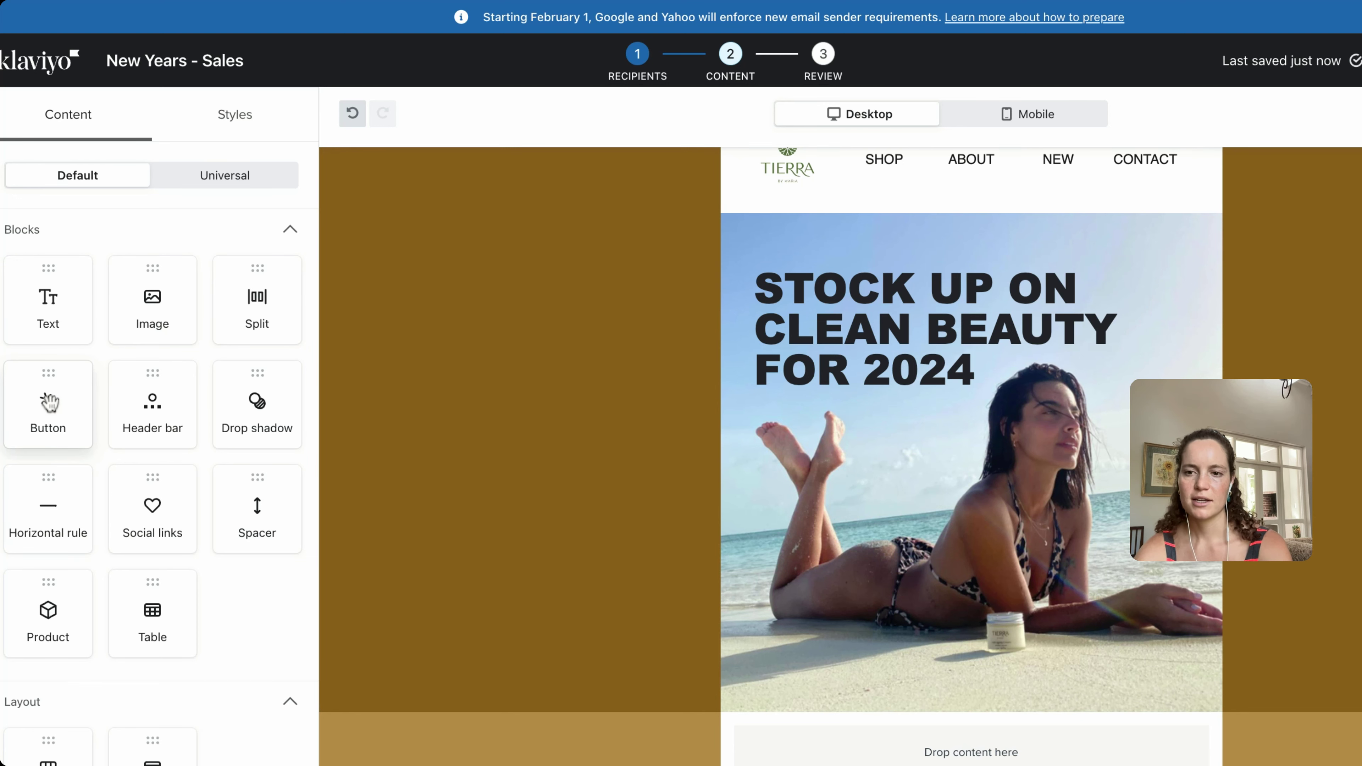
# - Add a SHOP NOW button block beneath the heading inside the hero section and align the button left
pyautogui.moveTo(48, 401); pyautogui.dragTo(911, 472)
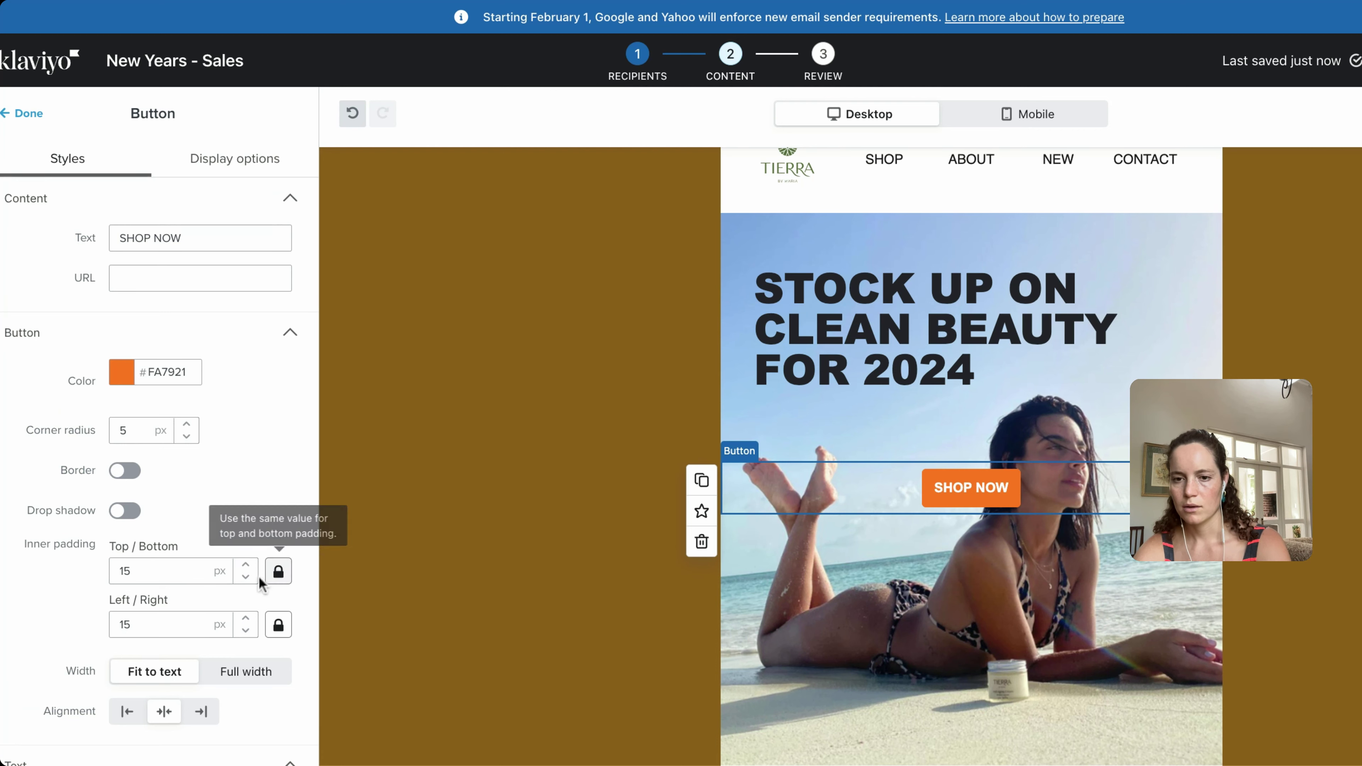
pyautogui.click(127, 711)
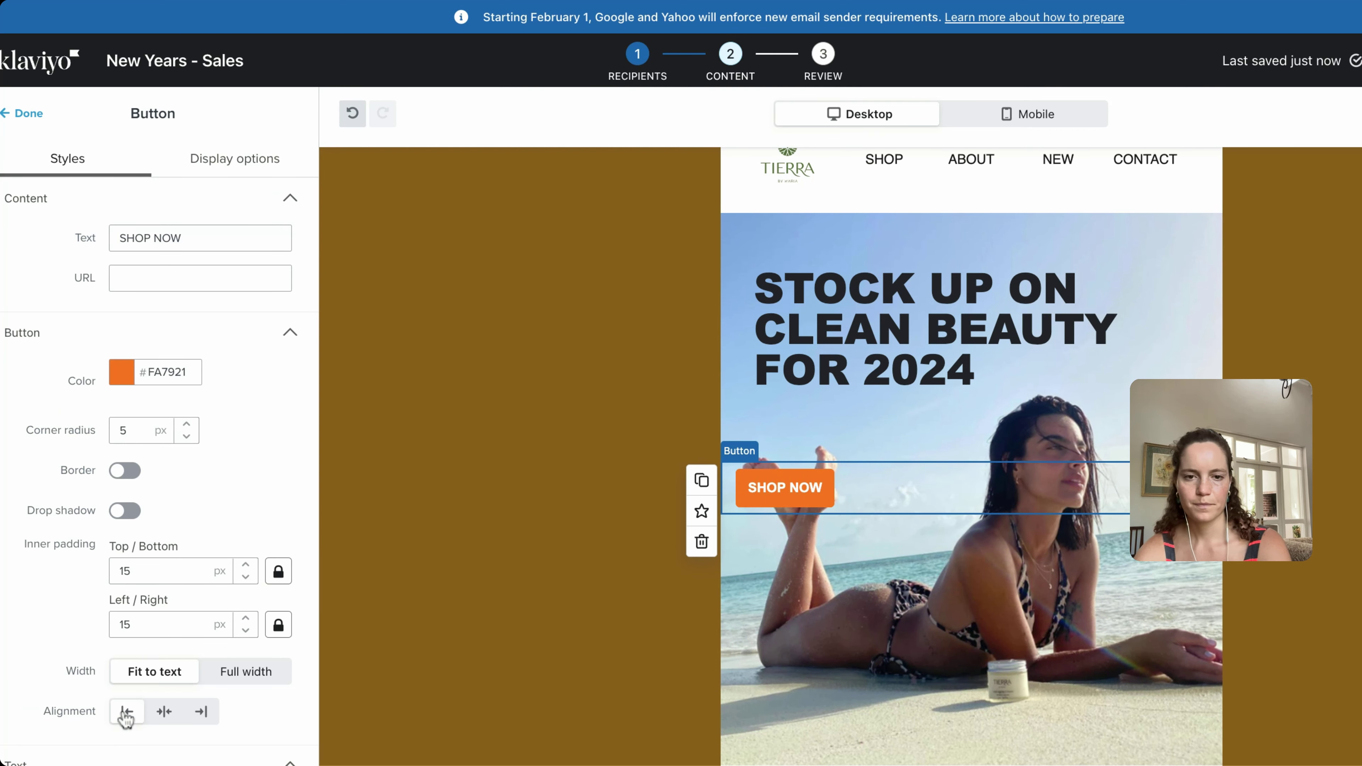
# - Set the SHOP NOW button block's left and right padding to 40 px
pyautogui.click(962, 370)
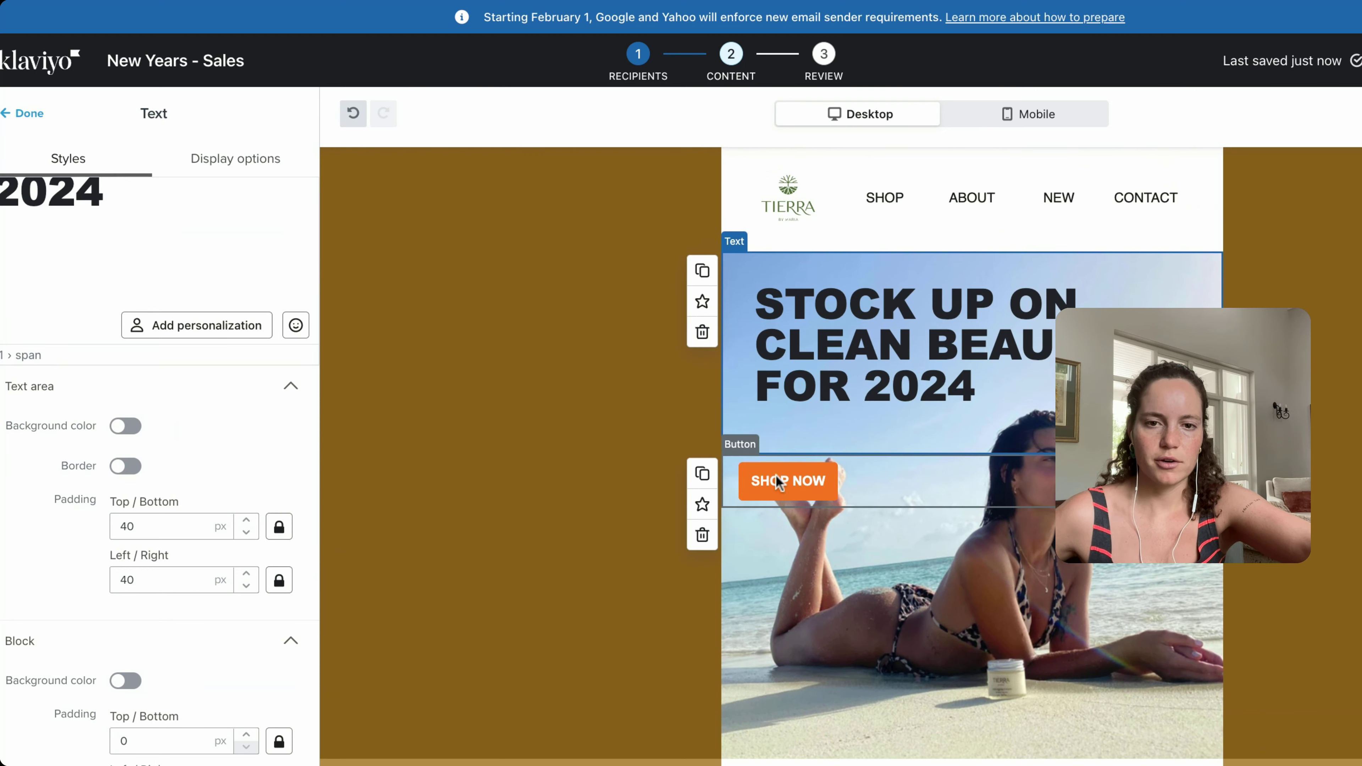
pyautogui.click(792, 488)
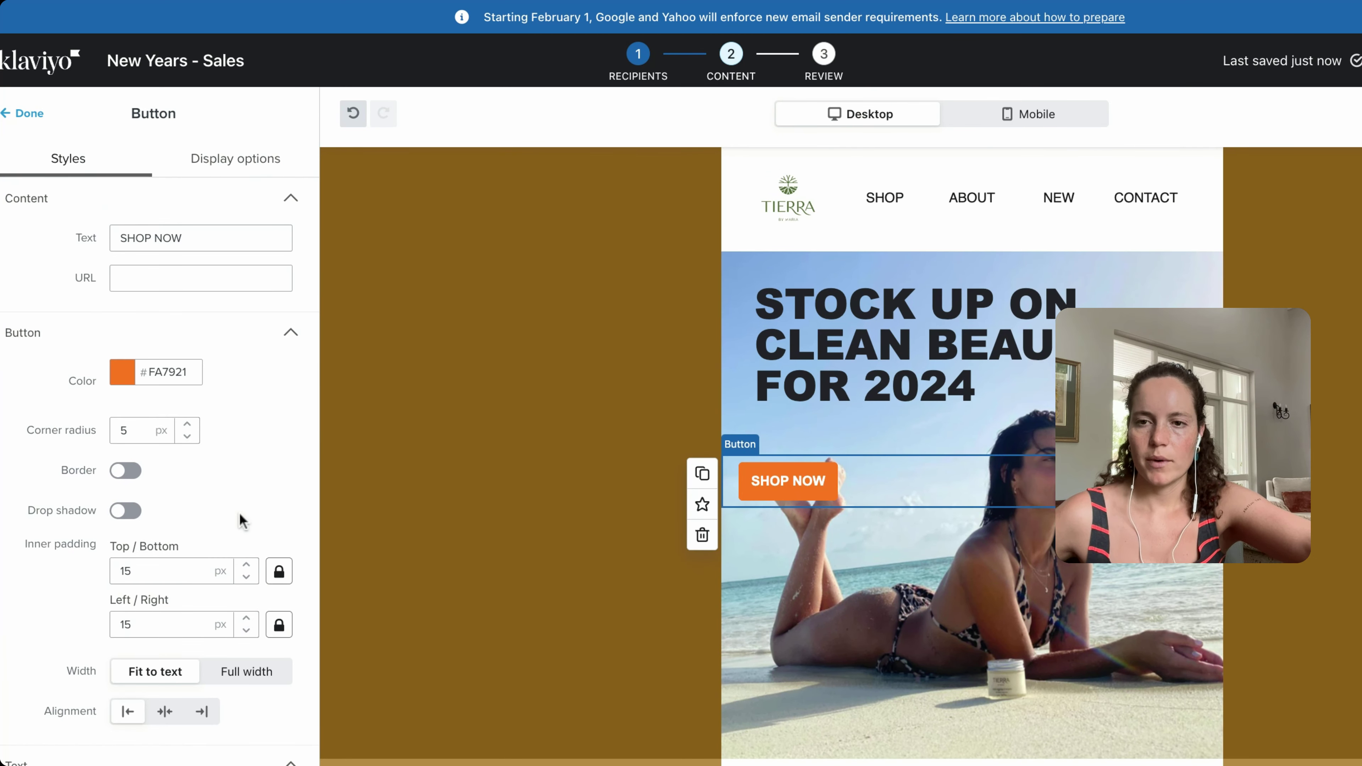
pyautogui.scroll(-8, 242, 520)
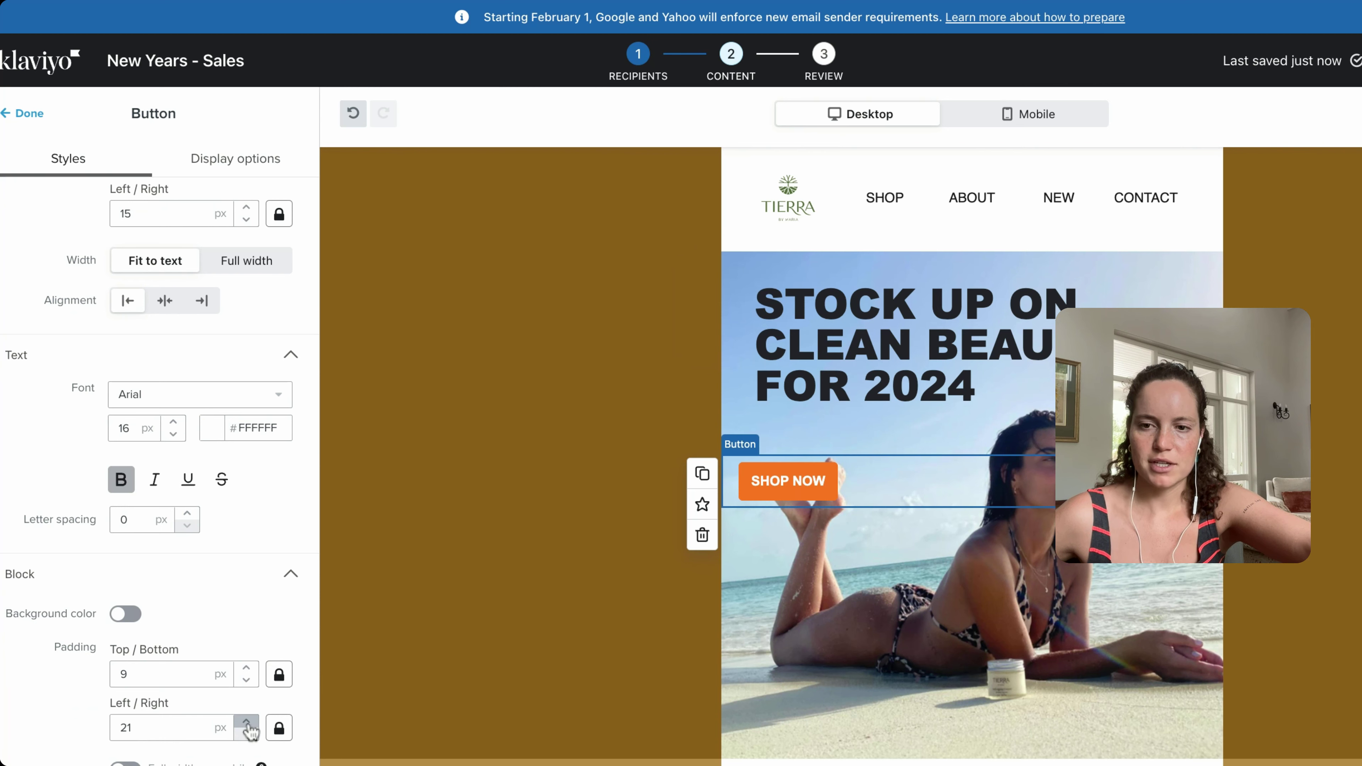
pyautogui.moveTo(248, 724); pyautogui.dragTo(247, 724)
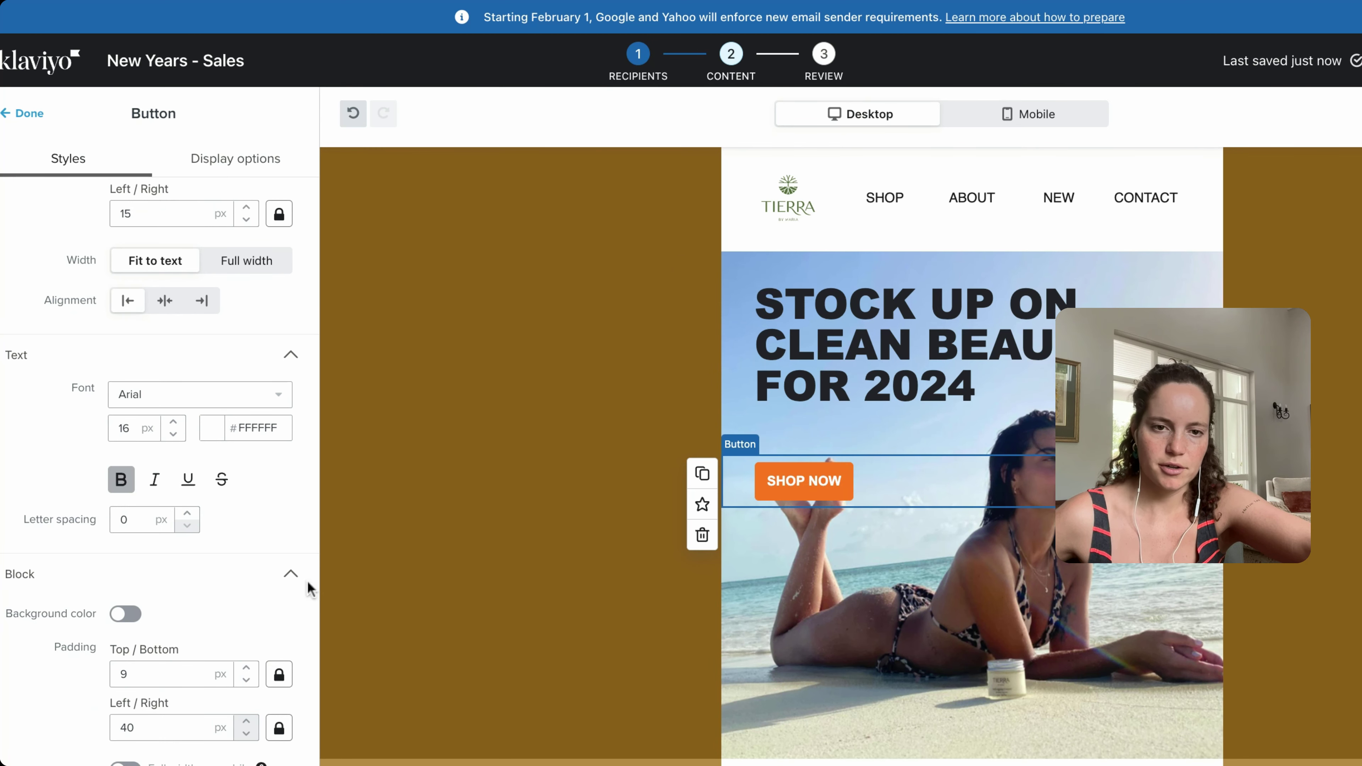
pyautogui.click(429, 590)
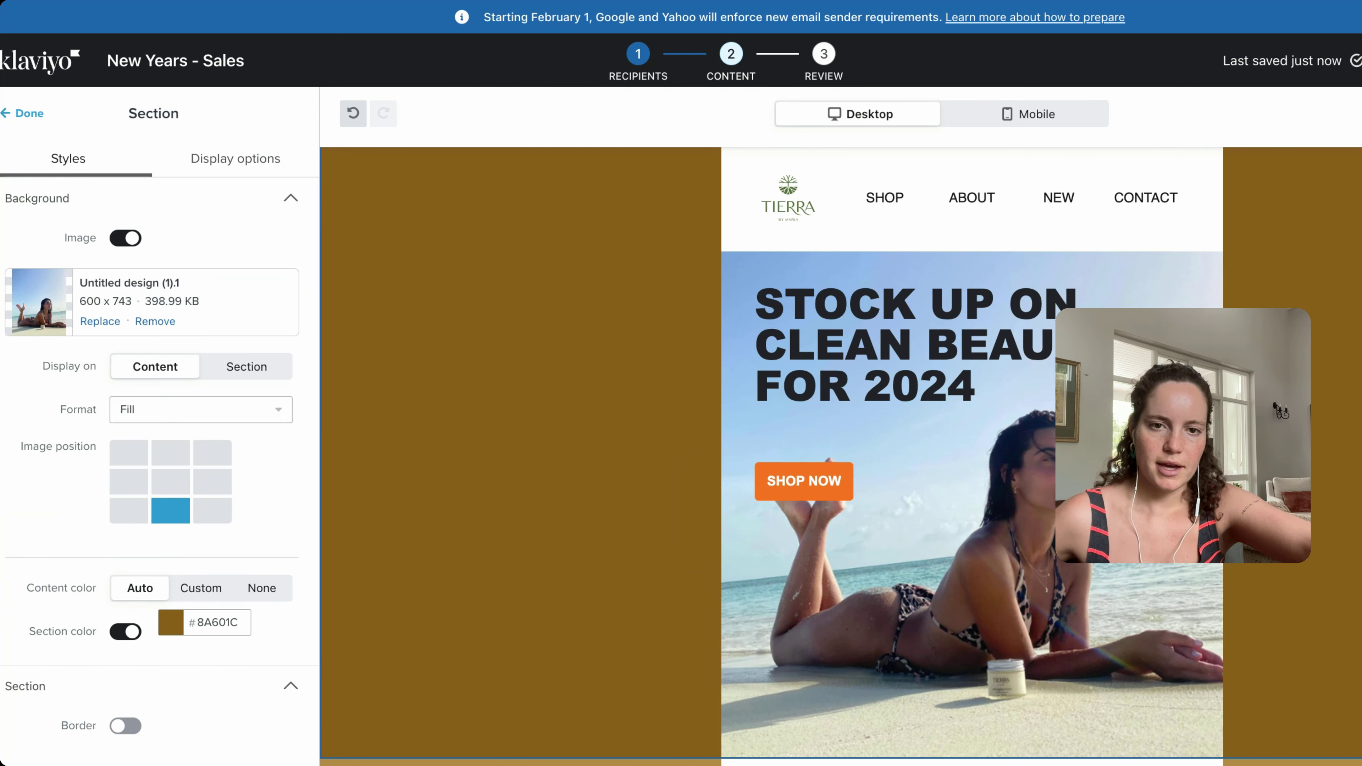
pyautogui.click(633, 506)
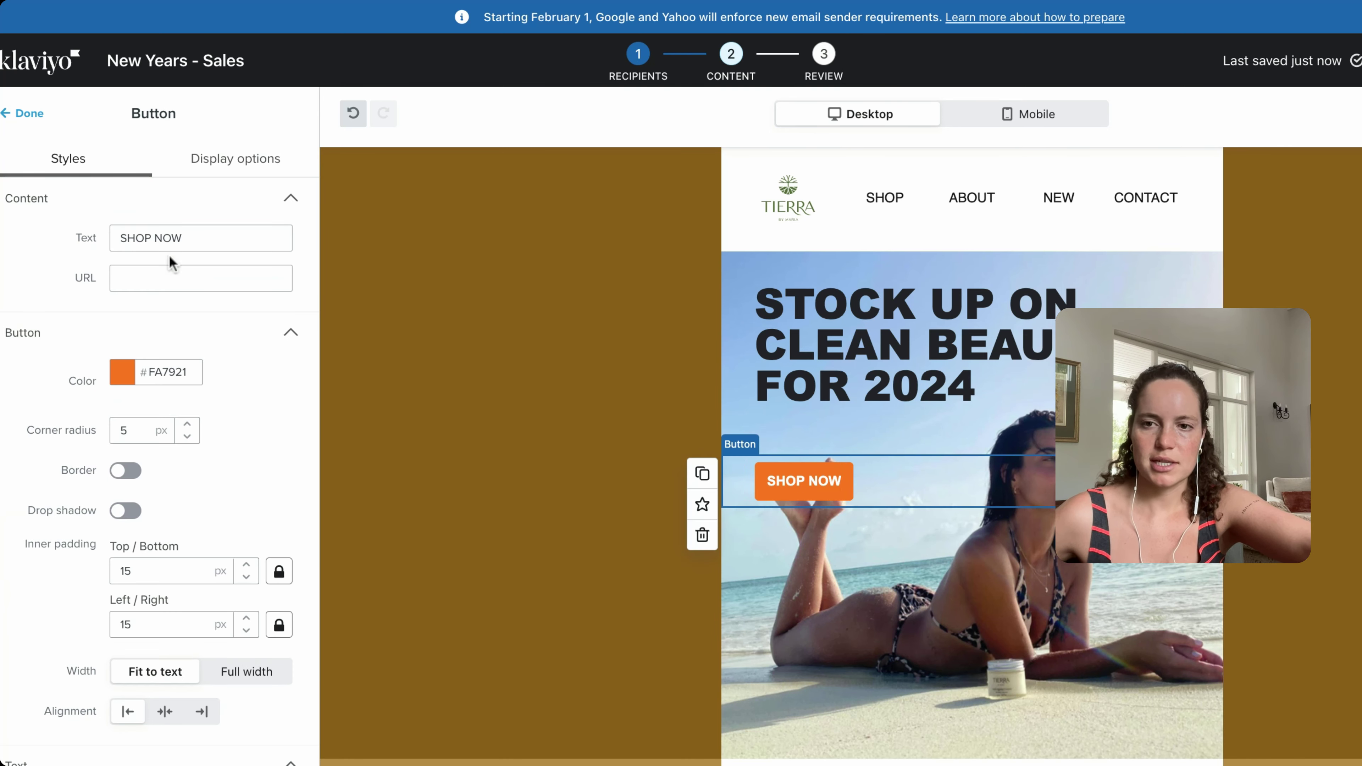
pyautogui.click(129, 279)
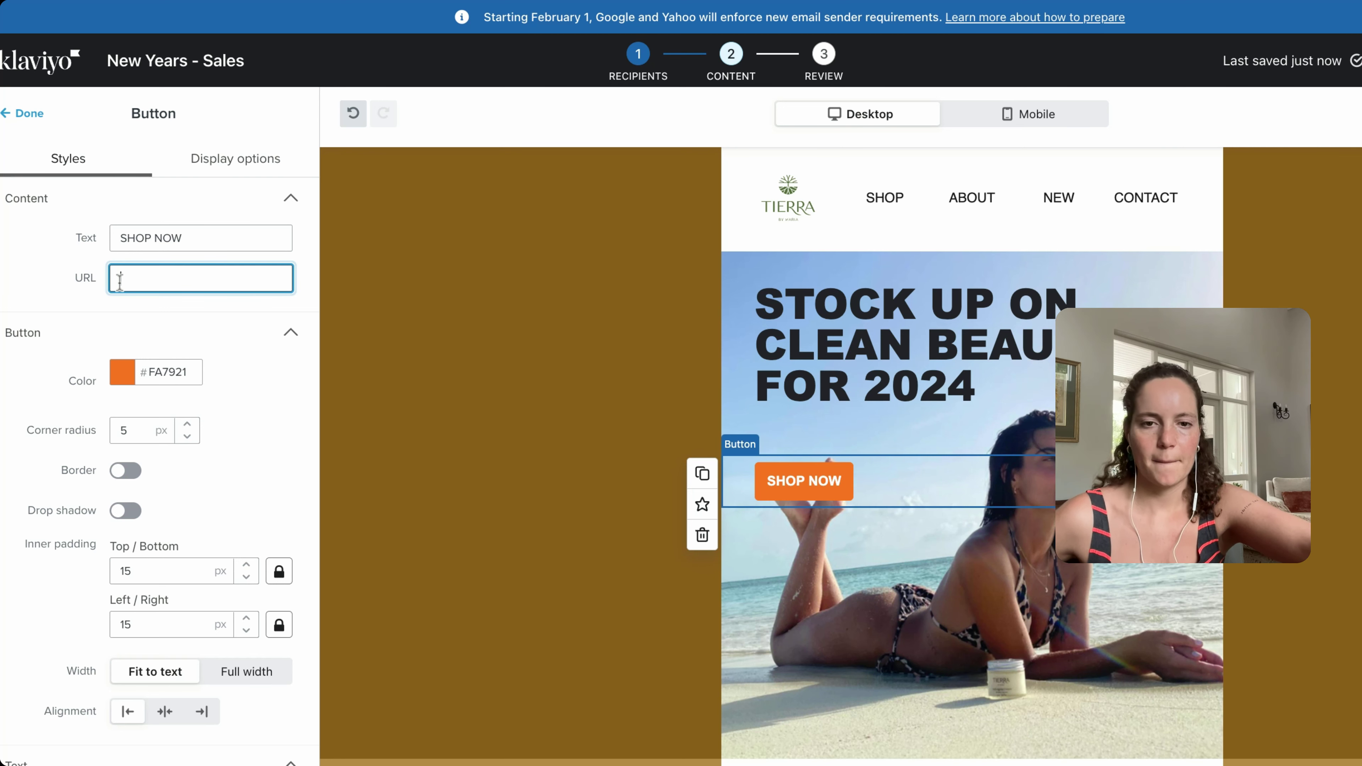
pyautogui.press('Escape')
pyautogui.scroll(-5, 840, 456)
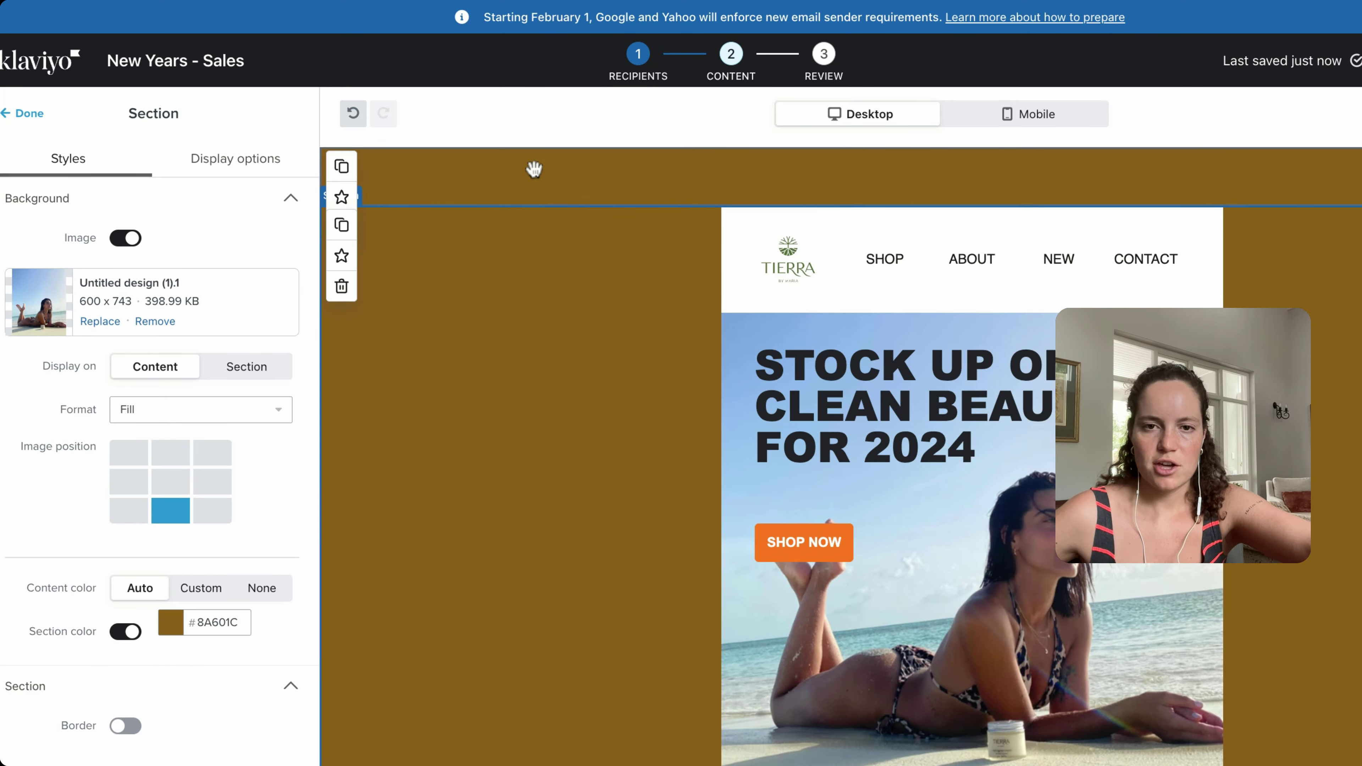
# - Give the empty section above the header a custom content color of #FFFFFF
pyautogui.scroll(-1, 1324, 429)
pyautogui.scroll(1, 1324, 429)
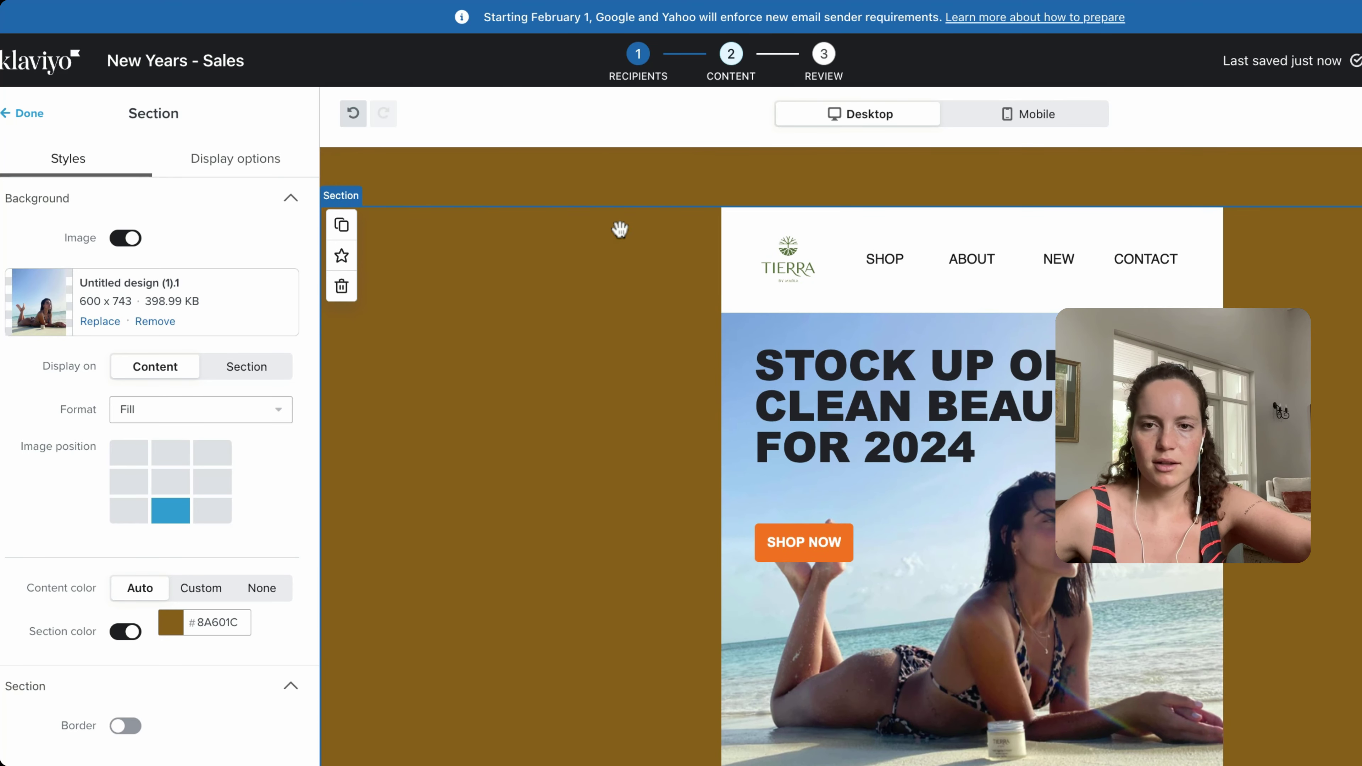
pyautogui.click(452, 181)
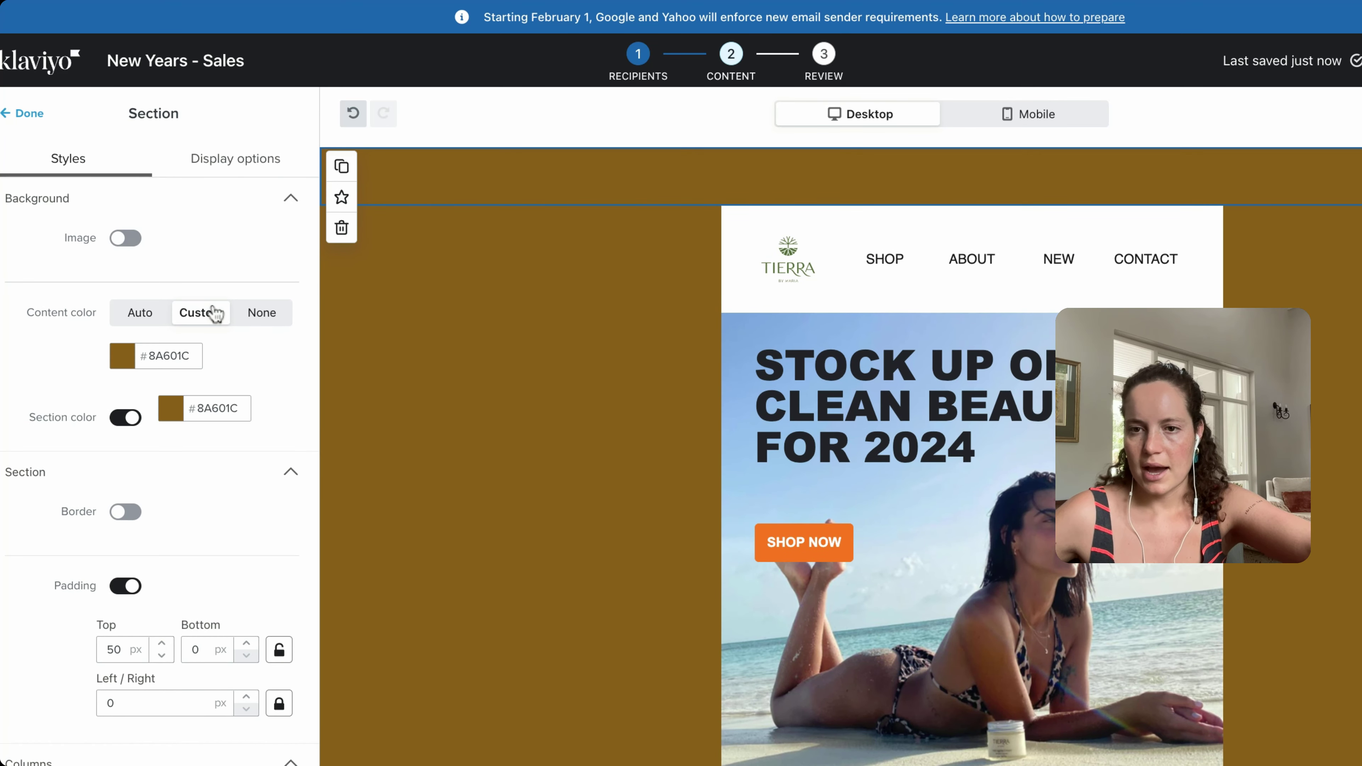
pyautogui.scroll(-2, 215, 312)
pyautogui.scroll(1, 213, 322)
pyautogui.click(123, 313)
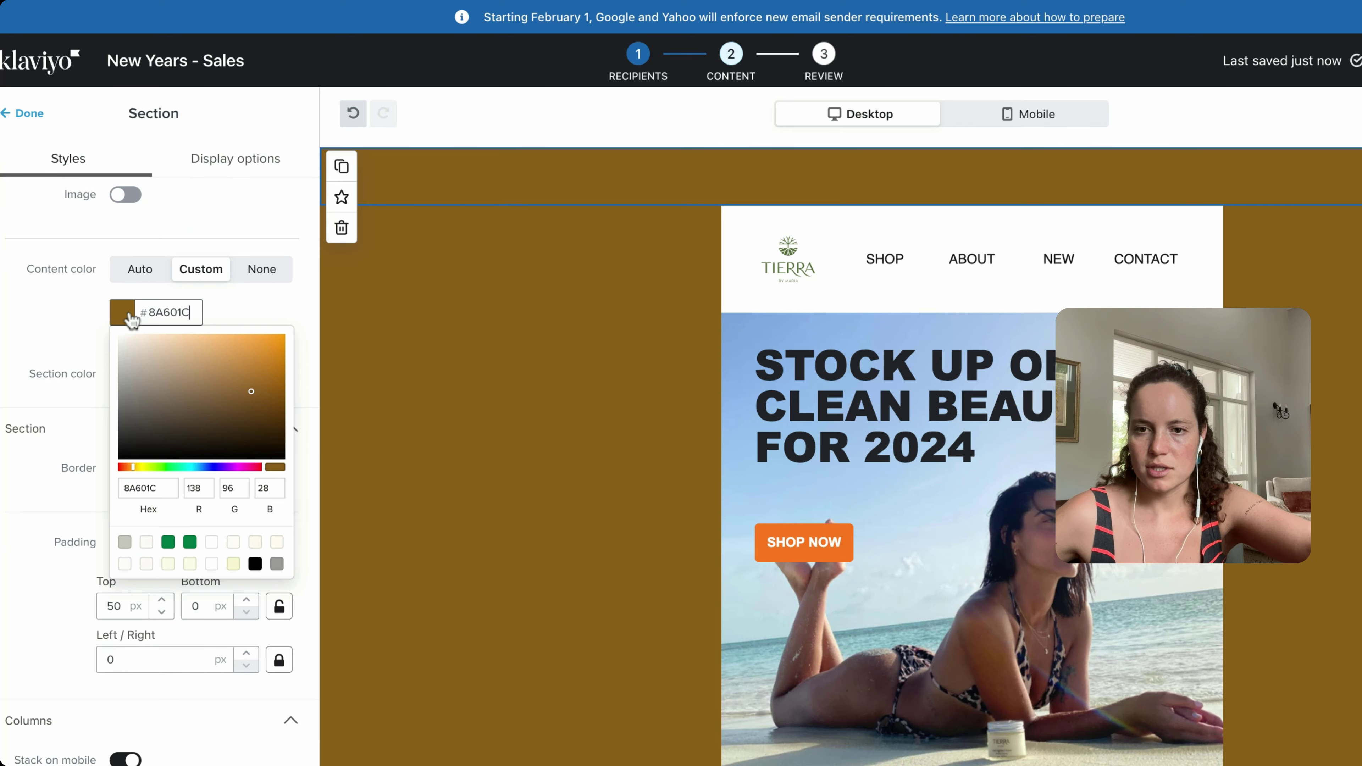
pyautogui.scroll(-1, 78, 303)
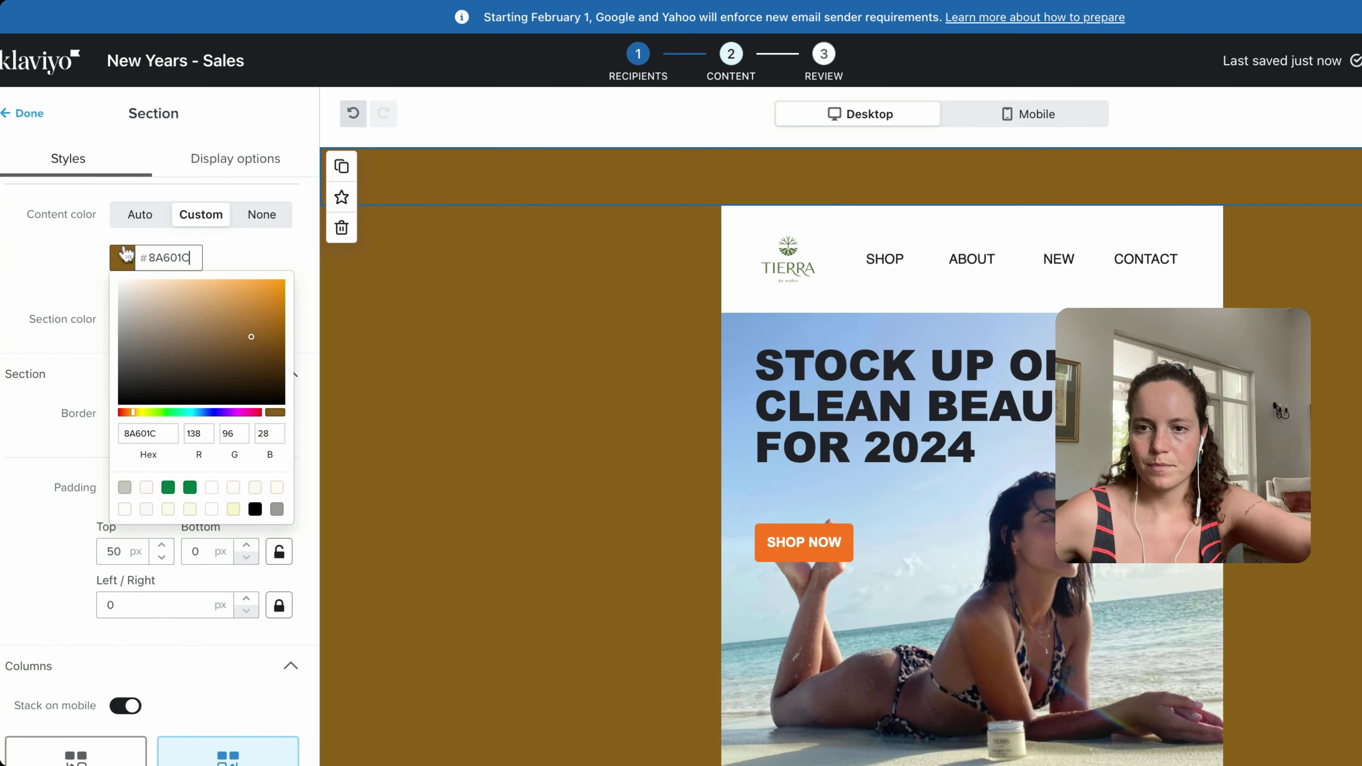
pyautogui.click(138, 221)
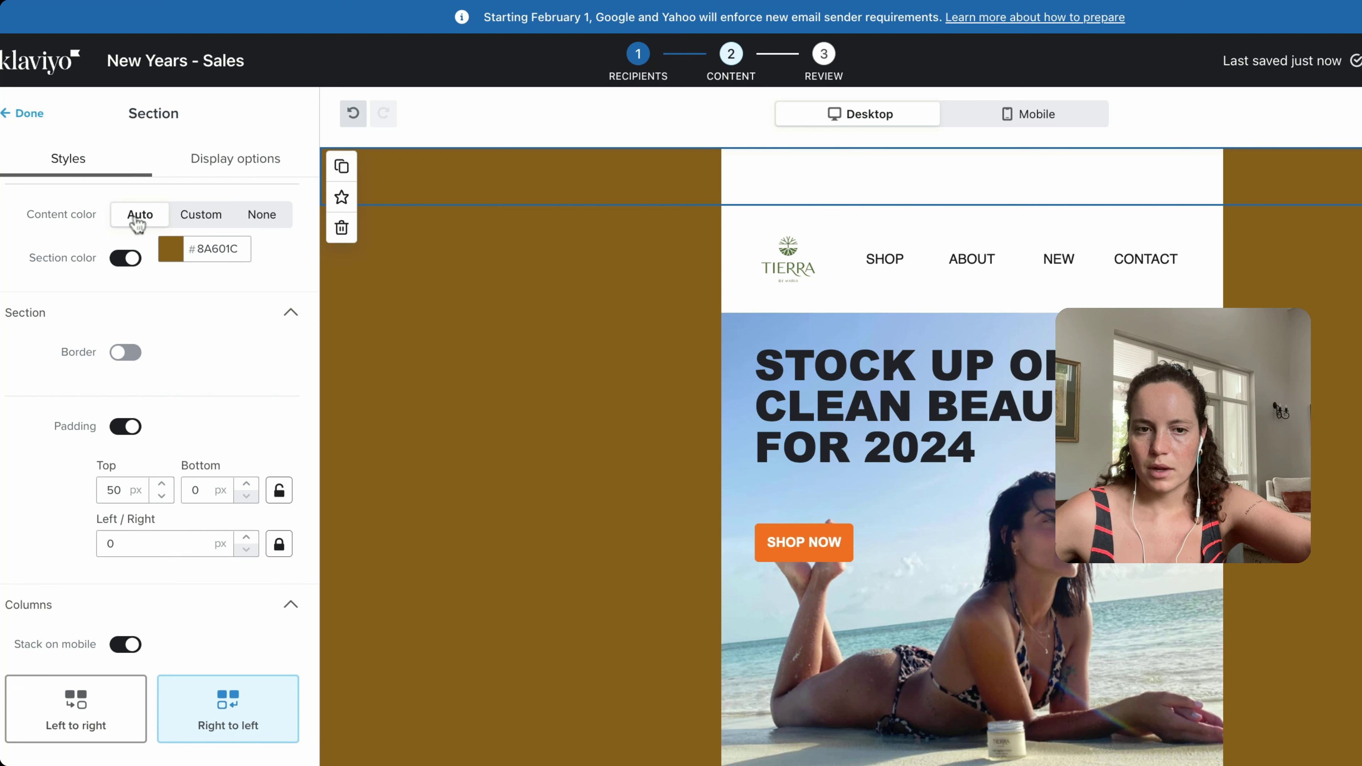
pyautogui.click(198, 214)
pyautogui.click(125, 265)
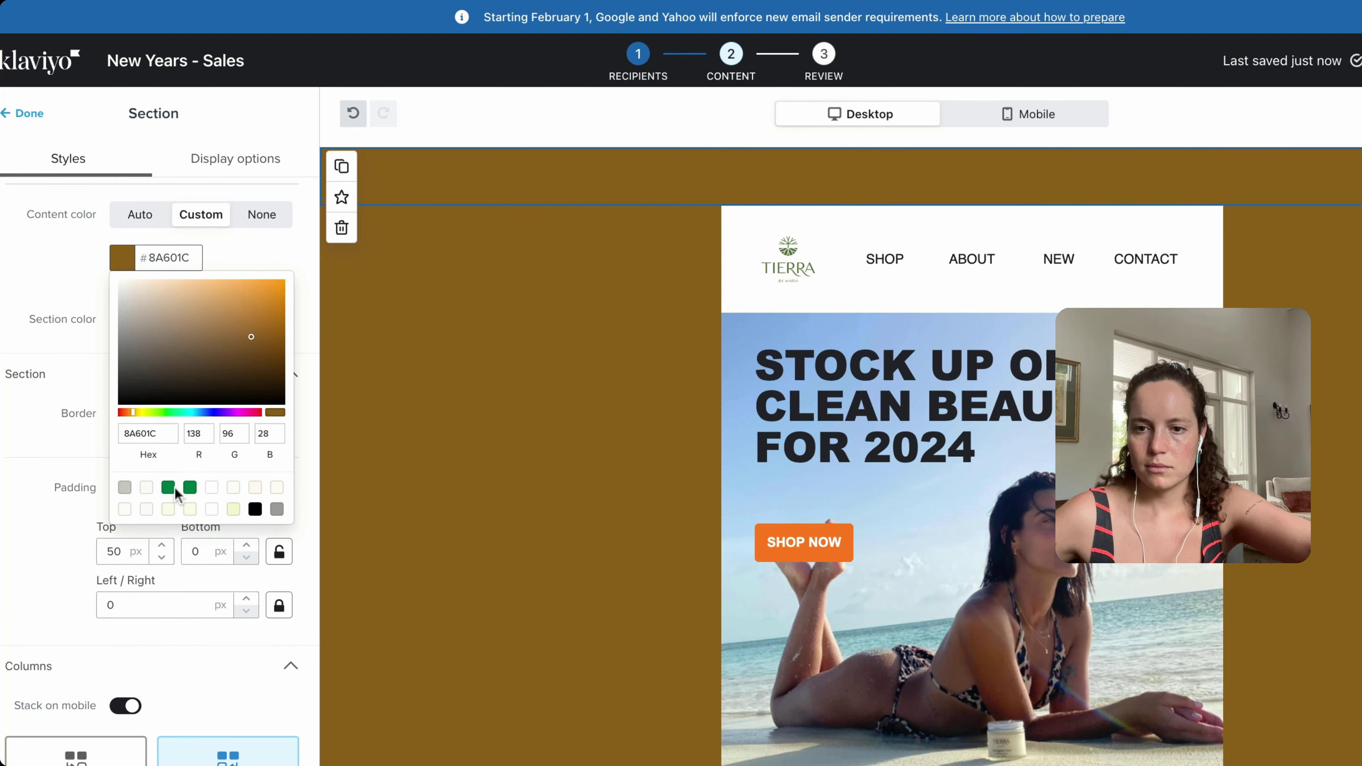
pyautogui.click(147, 488)
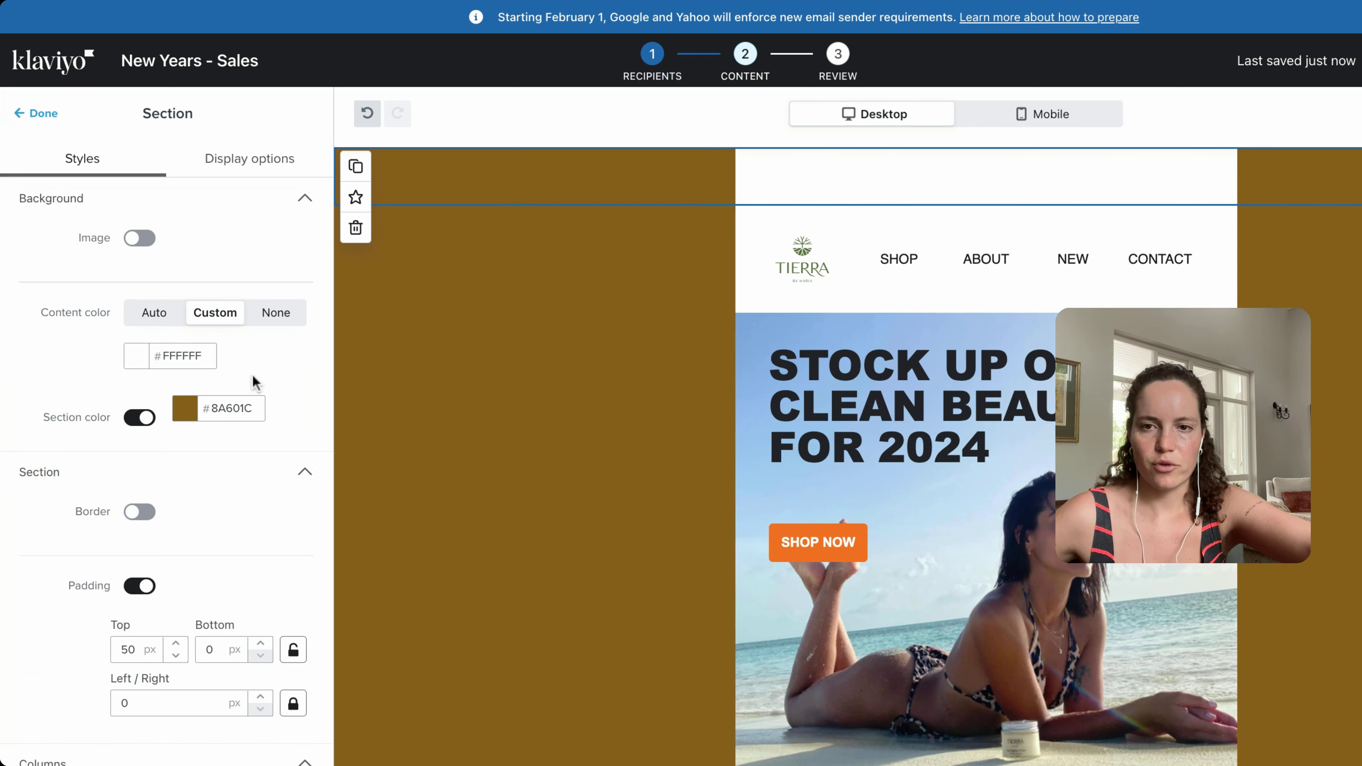
# - Change the section color of that top section to #FFFFFF
pyautogui.click(192, 427)
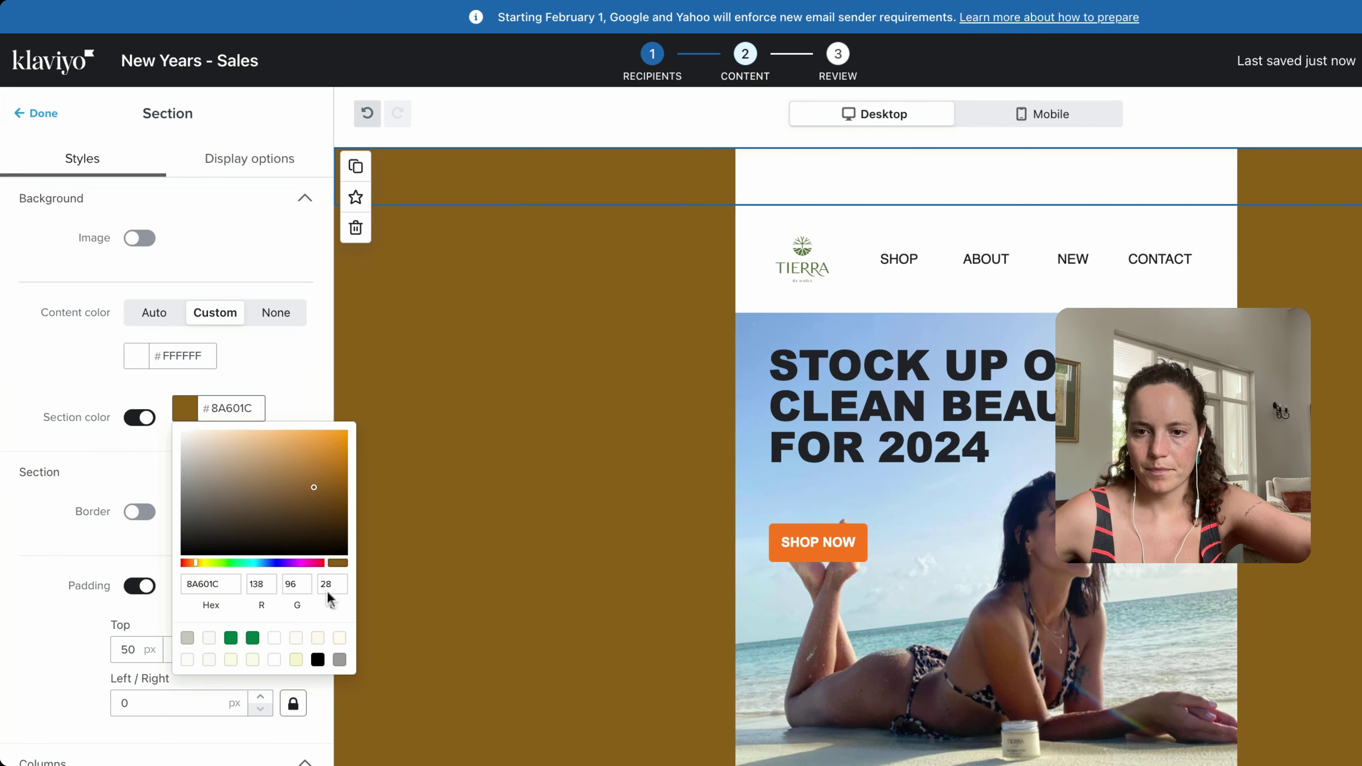
pyautogui.hotkey('ctrl', 'a')
pyautogui.write('FFFFFF')
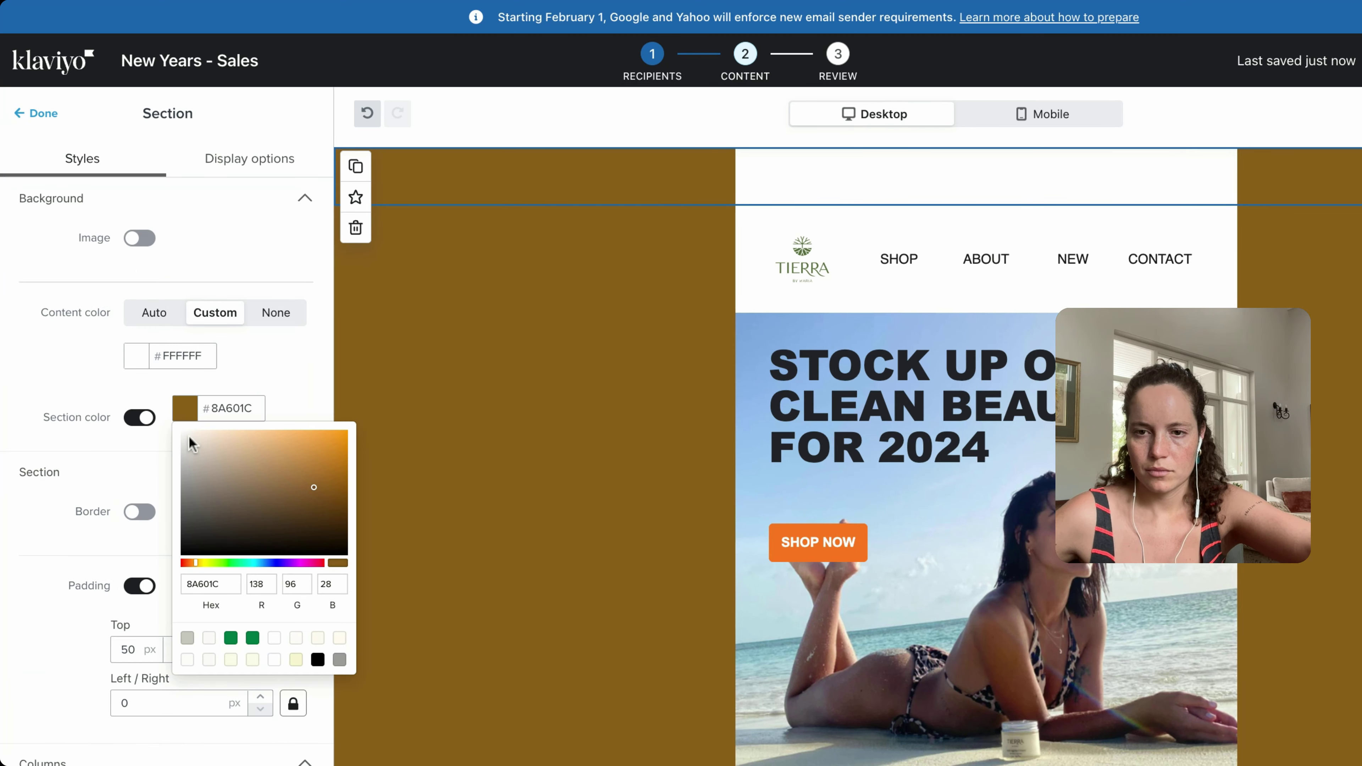
pyautogui.hotkey('ctrl', 'a')
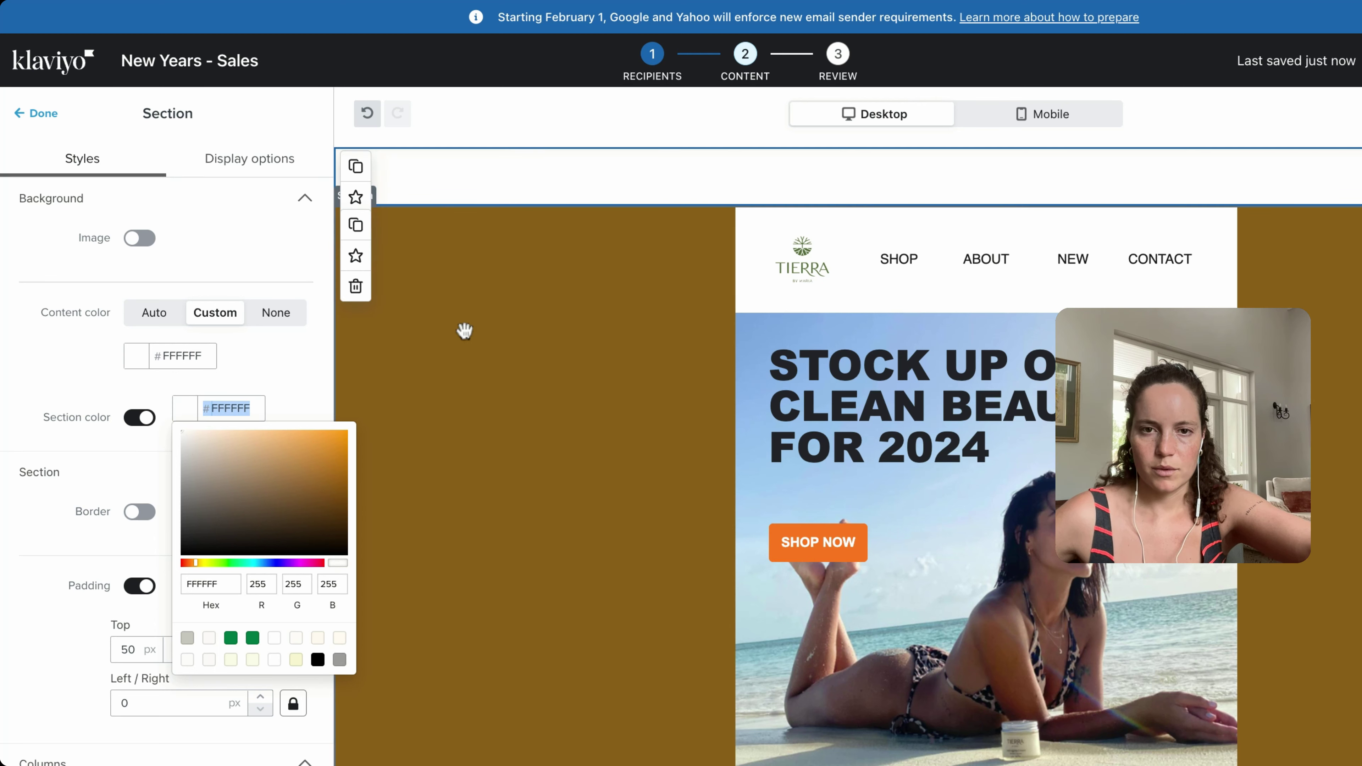
# - Set the section color of the header and hero section to #FFFFFF
pyautogui.click(505, 257)
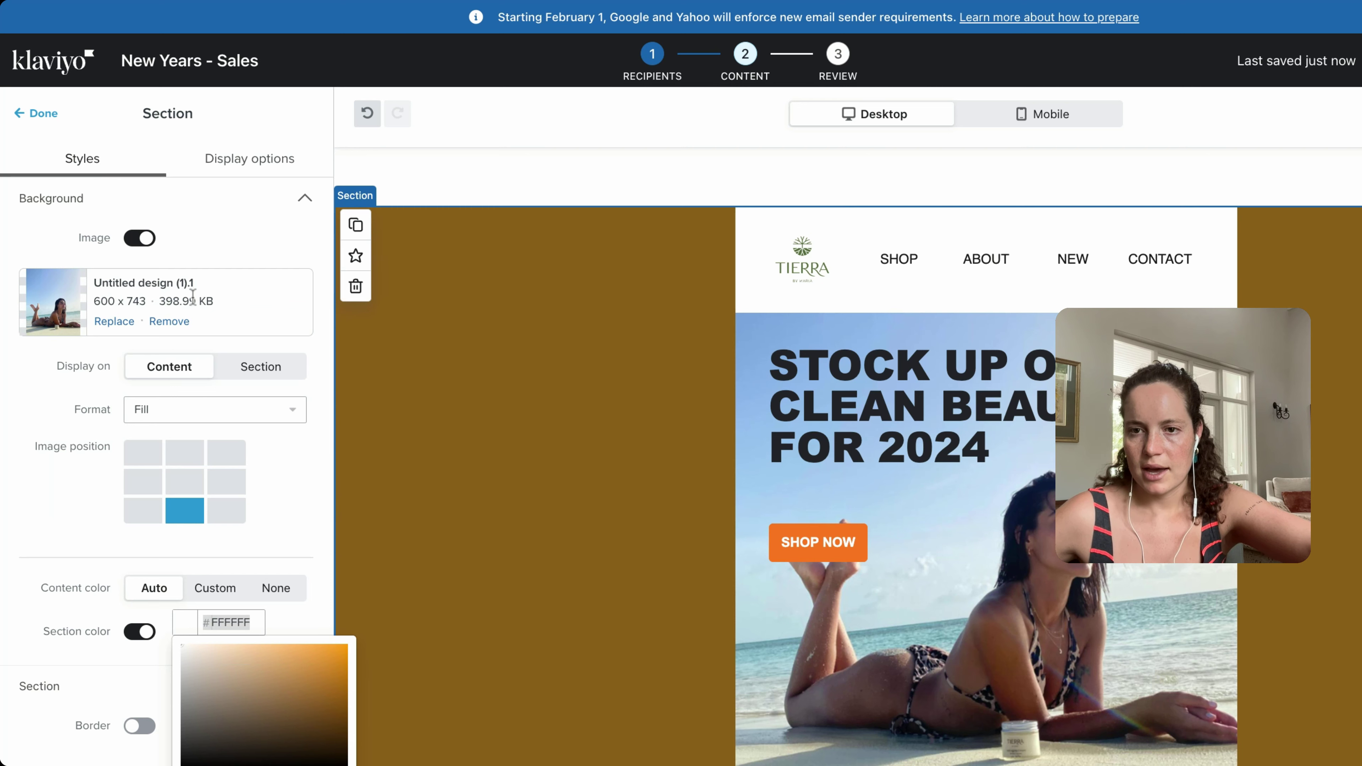
pyautogui.scroll(-7, 193, 296)
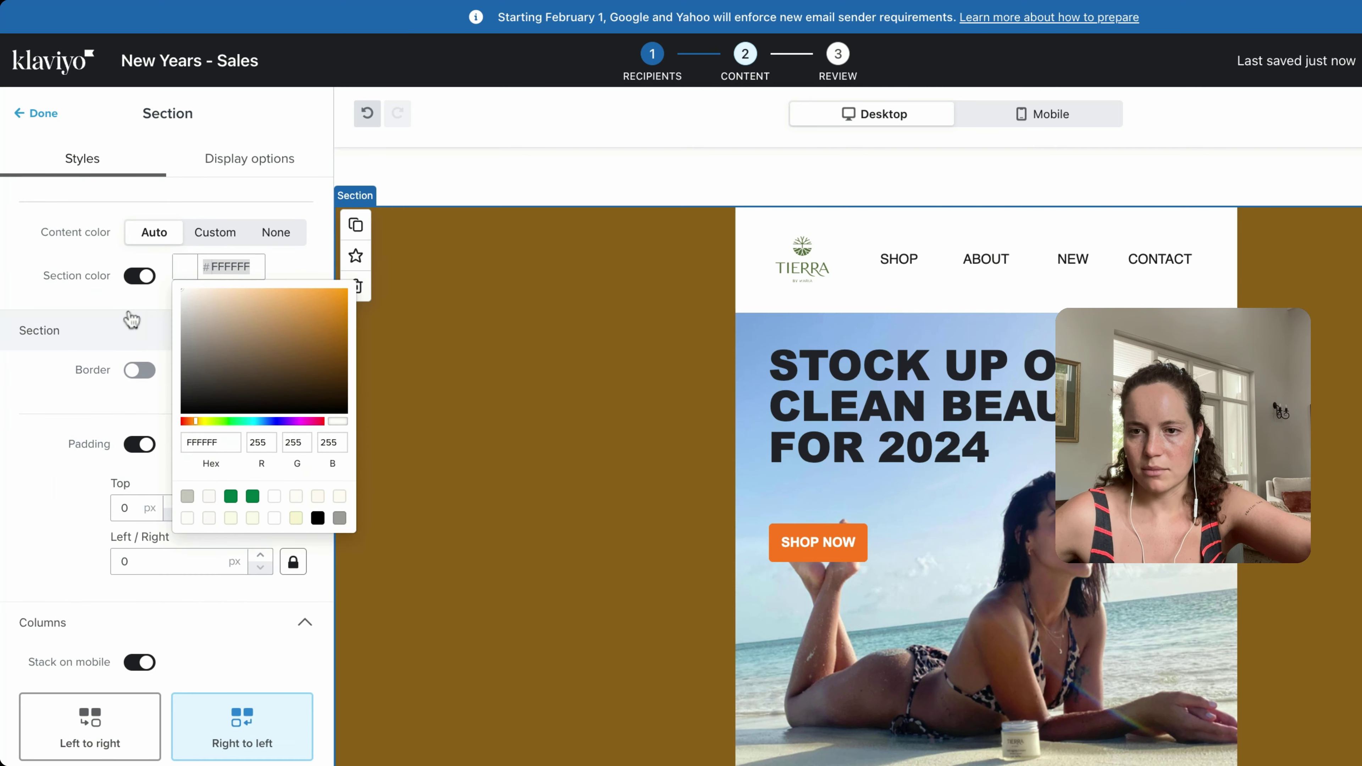
pyautogui.click(225, 268)
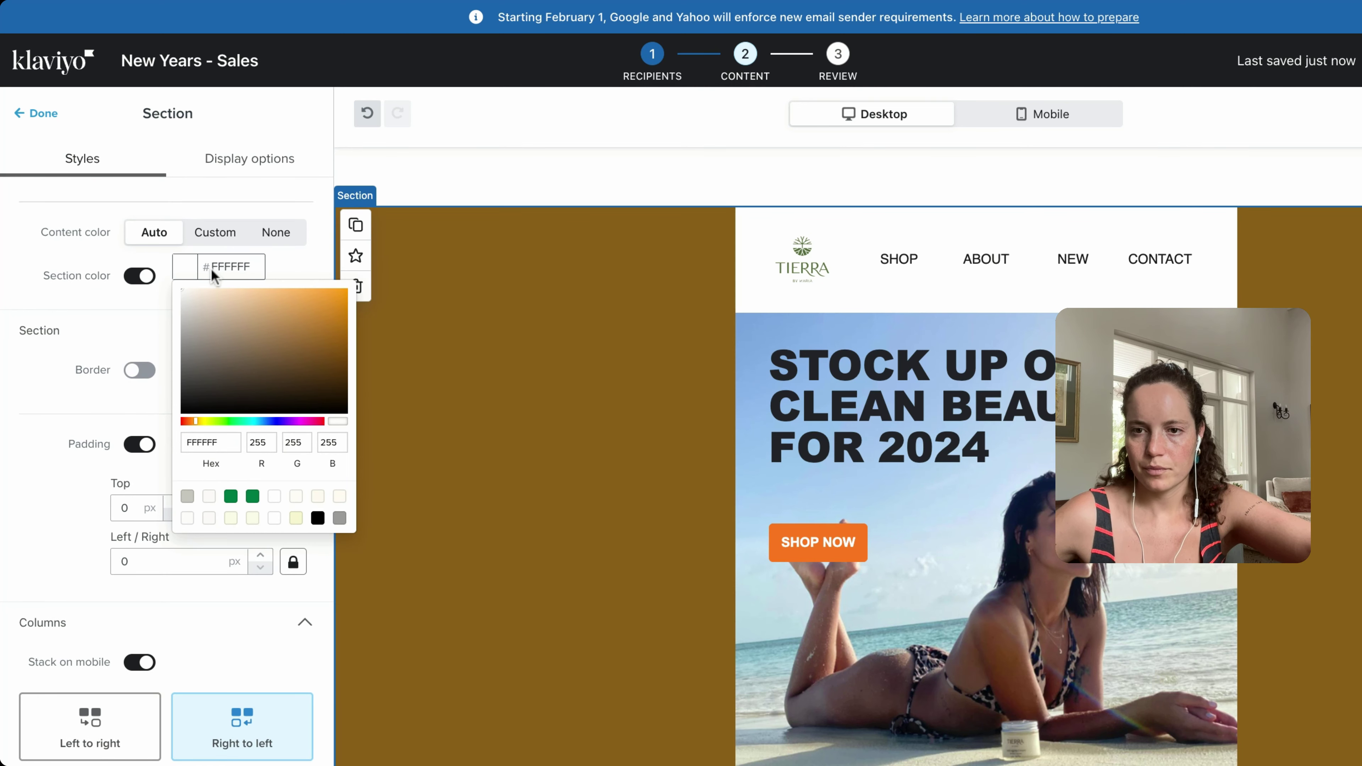
pyautogui.click(187, 299)
pyautogui.doubleClick(187, 298)
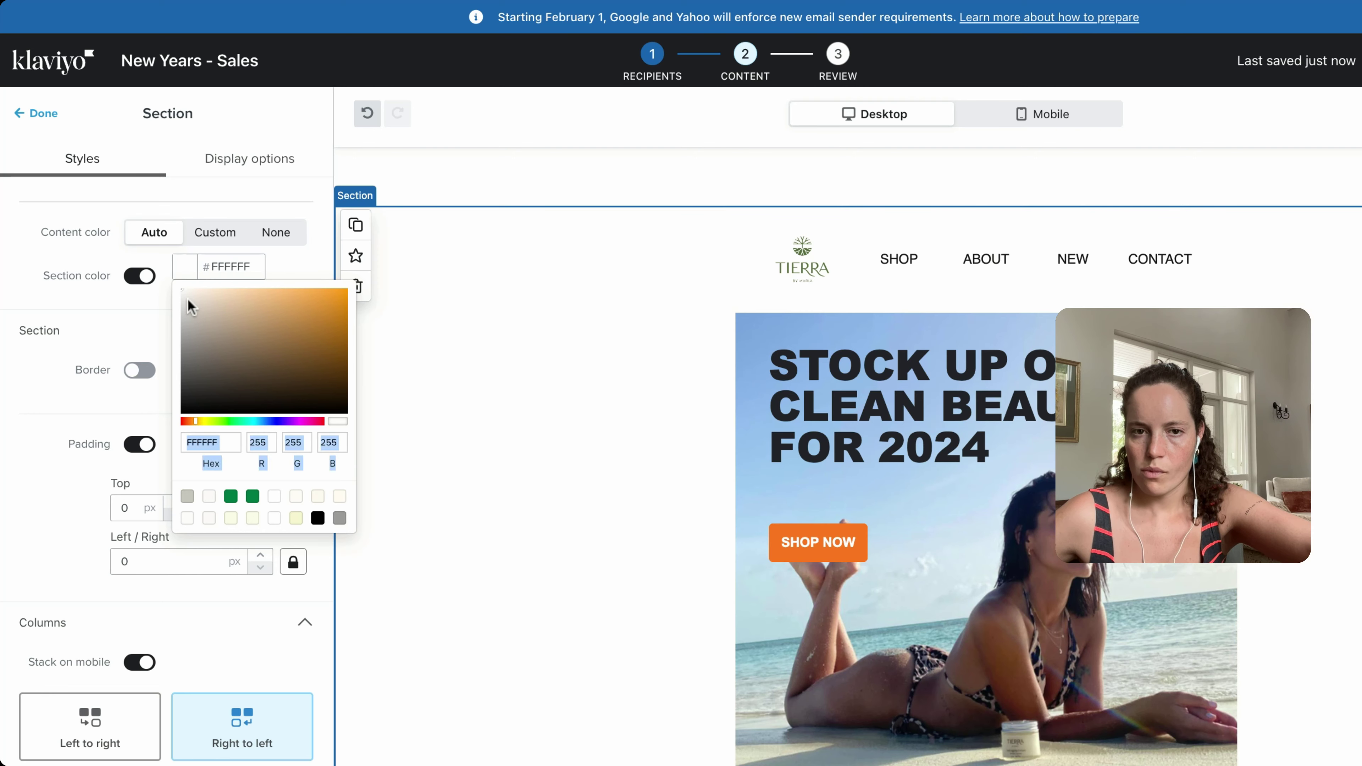
pyautogui.click(187, 298)
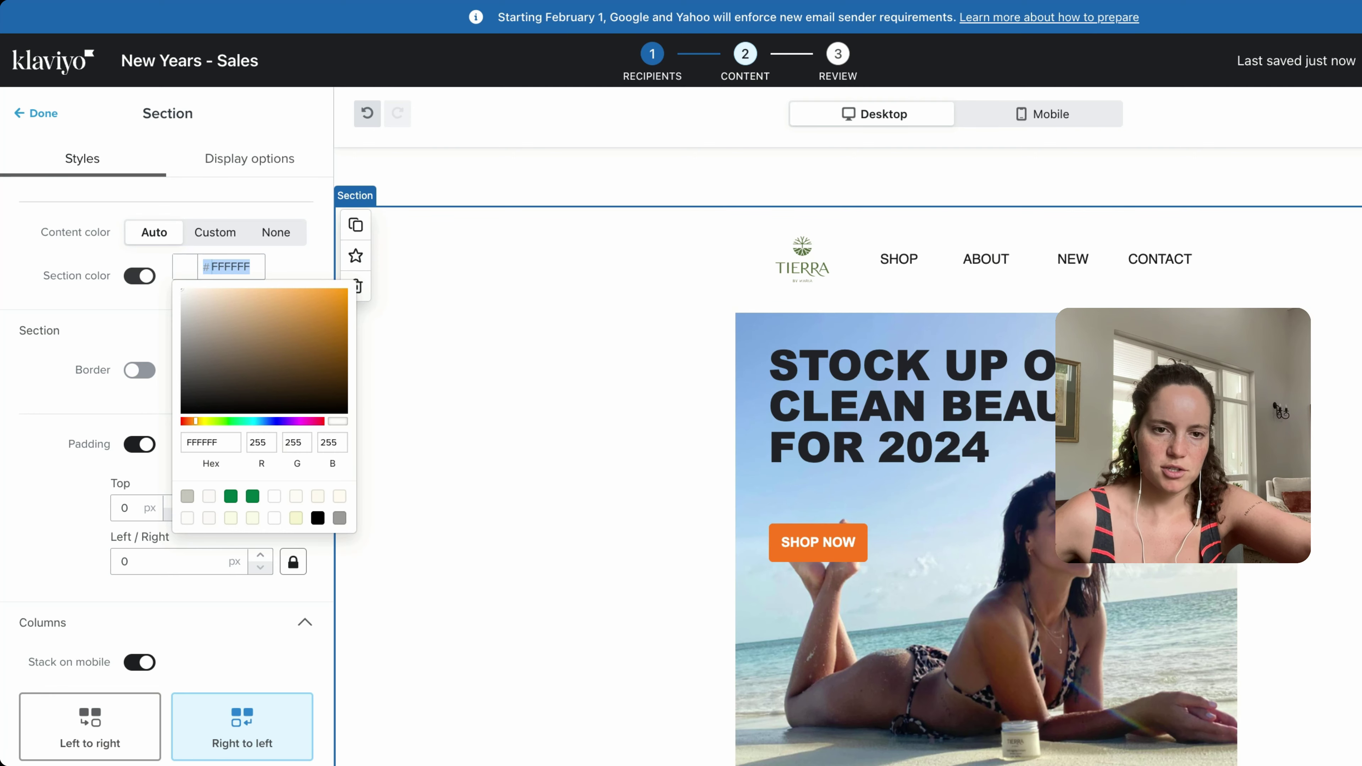
# - Change the section color around the header and hero image to blue #044D9A and finish editing the section
pyautogui.click(253, 498)
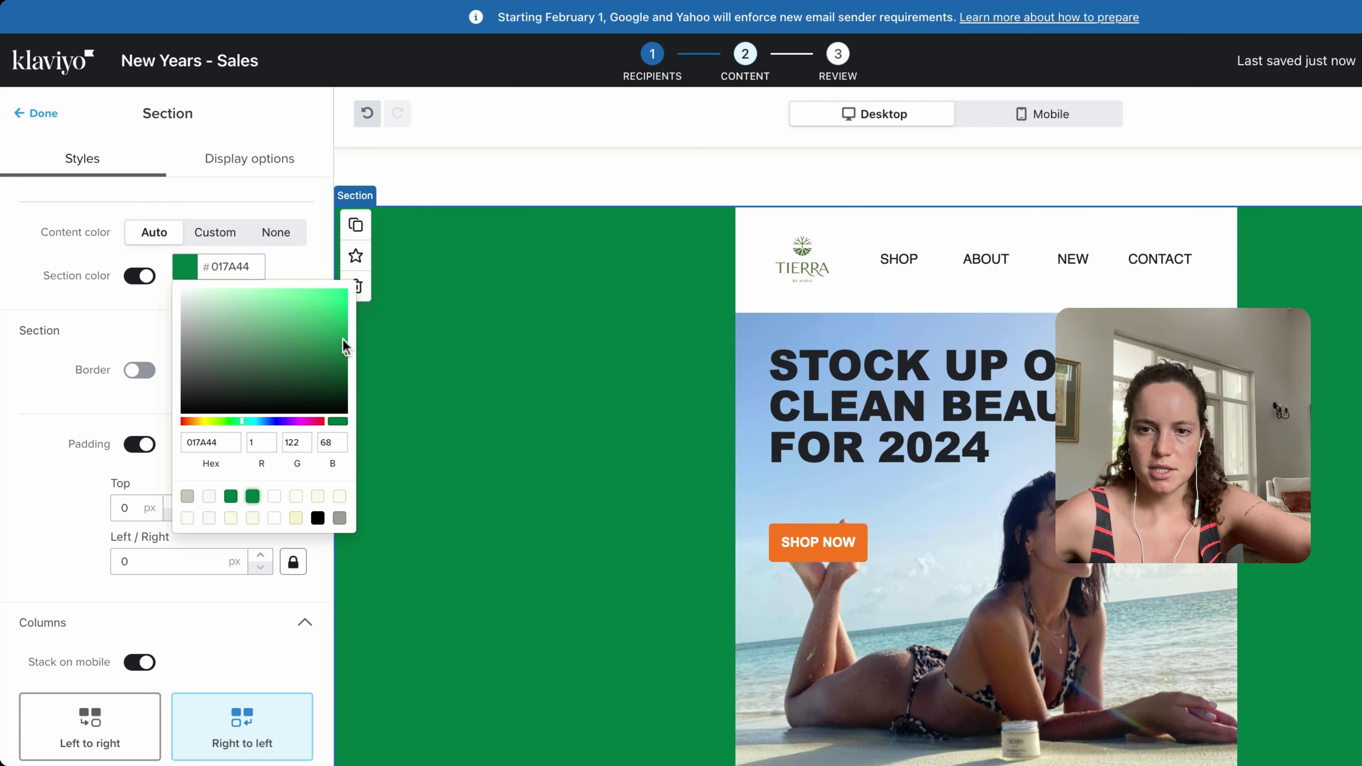
pyautogui.moveTo(343, 340)
pyautogui.mouseDown()
pyautogui.moveTo(342, 322)
pyautogui.moveTo(343, 338)
pyautogui.mouseUp()
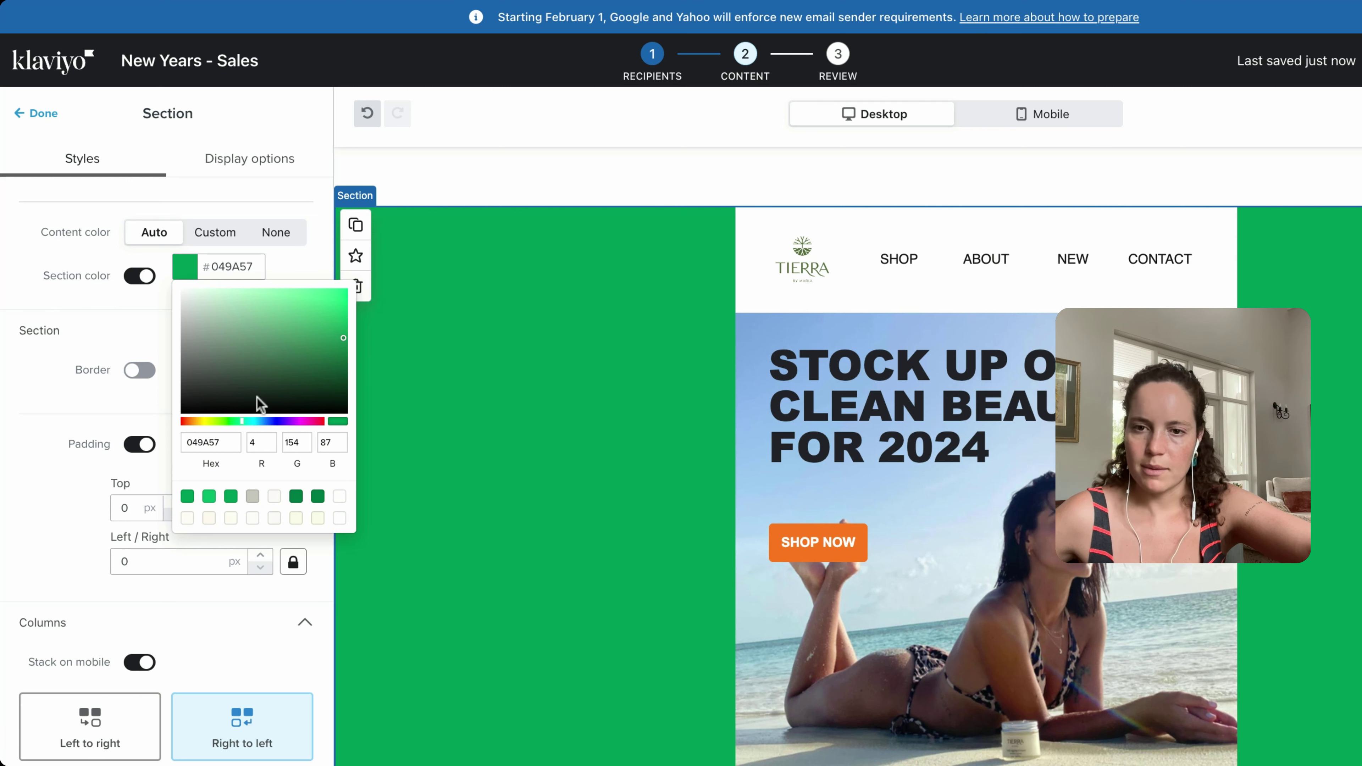
pyautogui.click(198, 275)
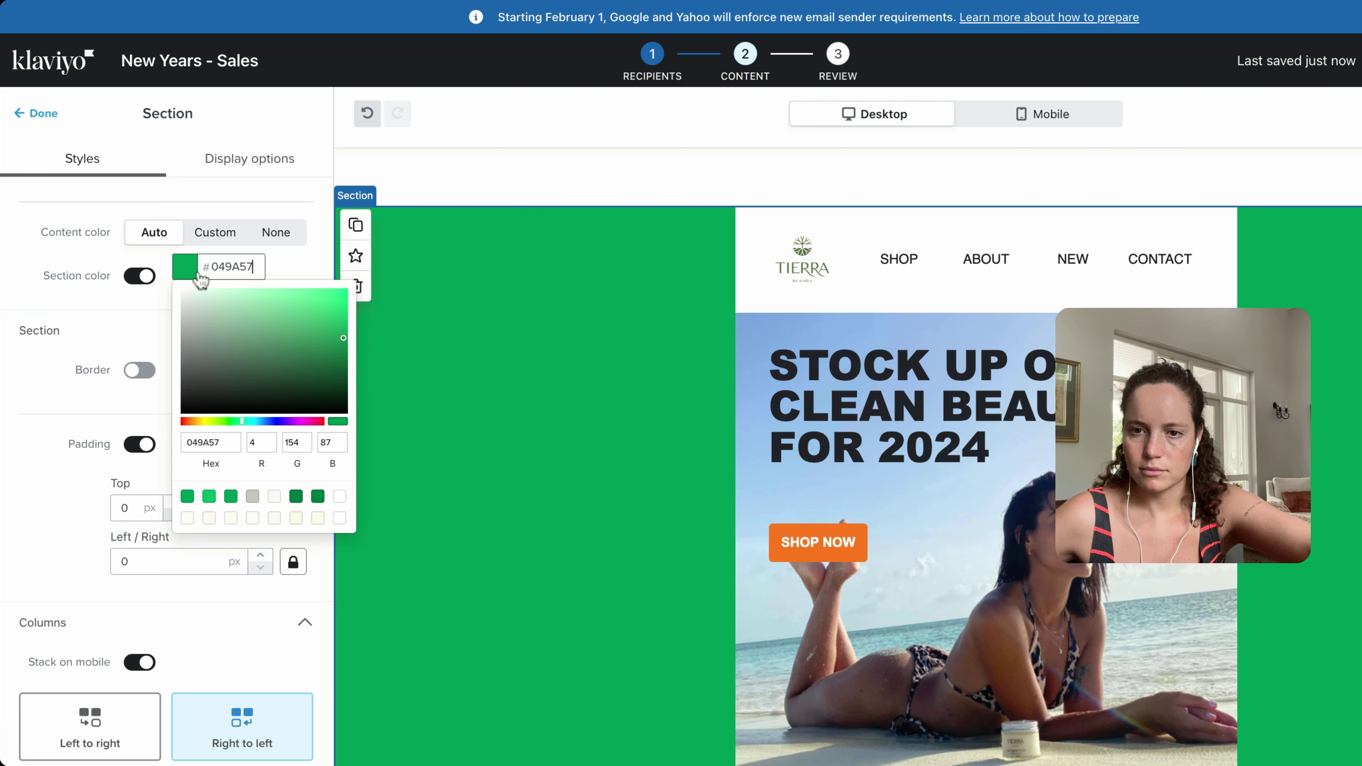
pyautogui.moveTo(244, 423); pyautogui.dragTo(248, 422)
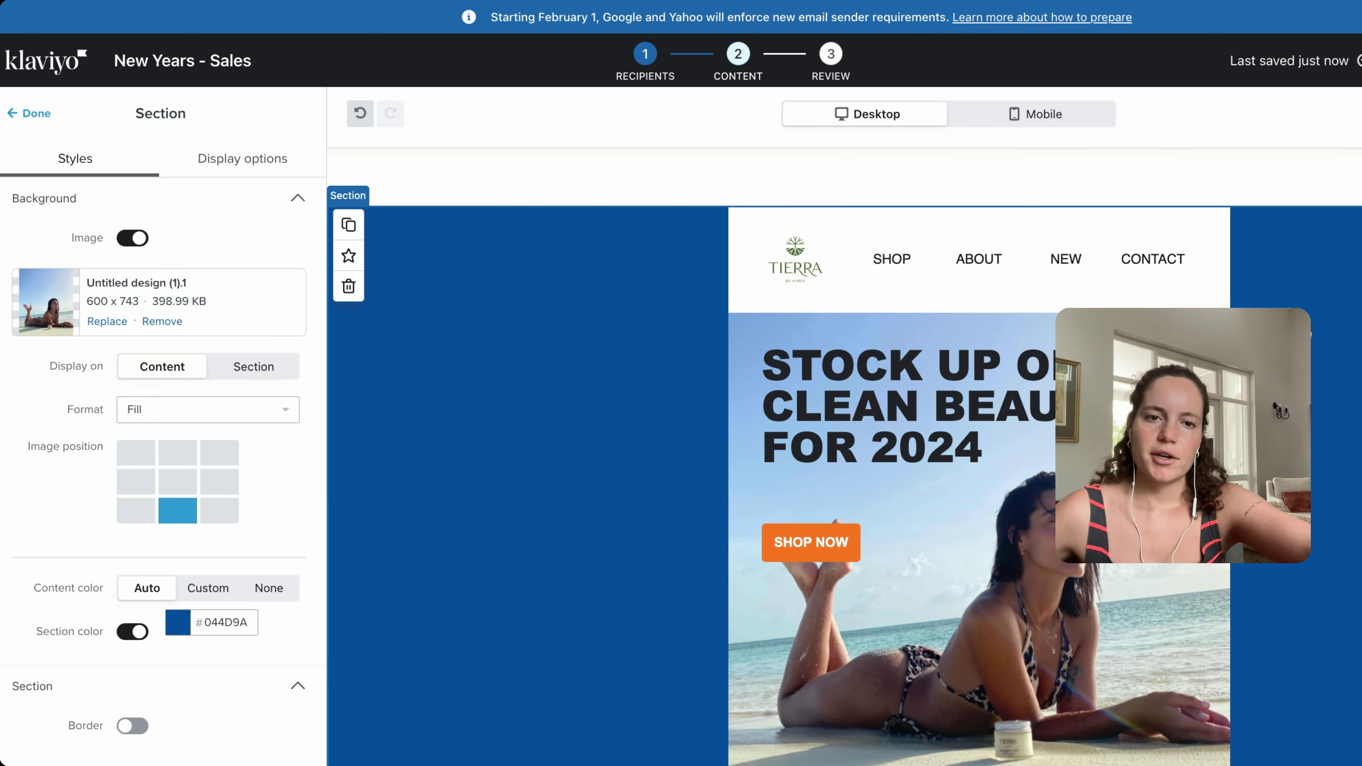
pyautogui.scroll(-6, 844, 456)
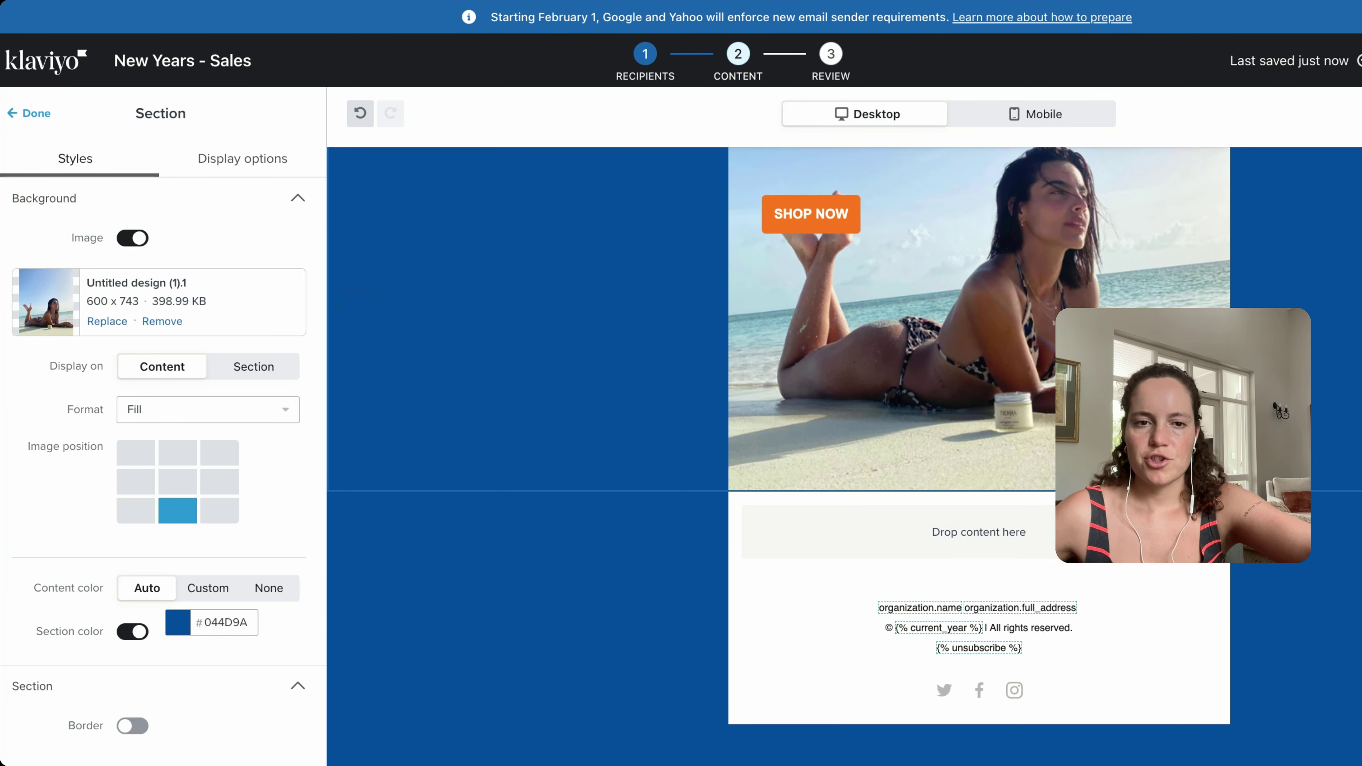
pyautogui.click(42, 115)
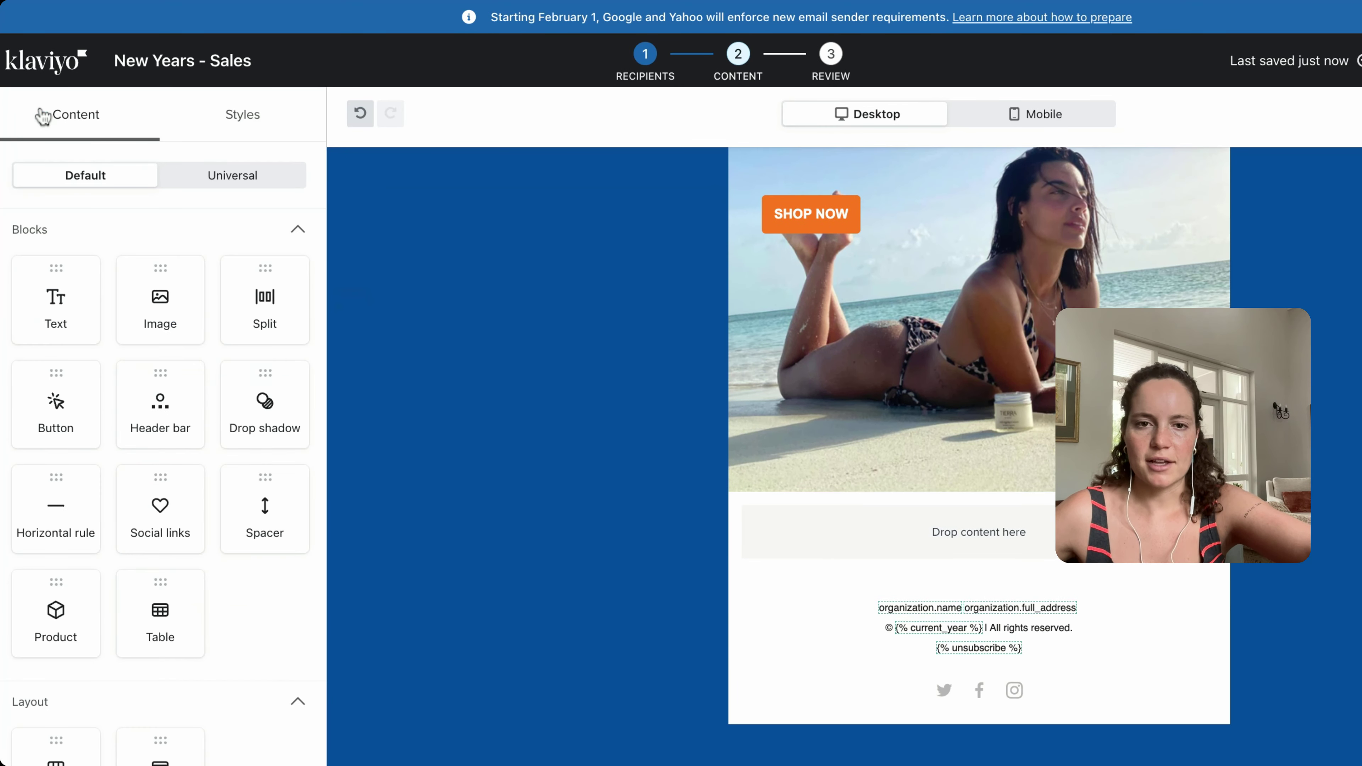
# - Add a Product block in the empty content area between the hero image and the footer
pyautogui.scroll(6, 983, 425)
pyautogui.scroll(-5, 982, 424)
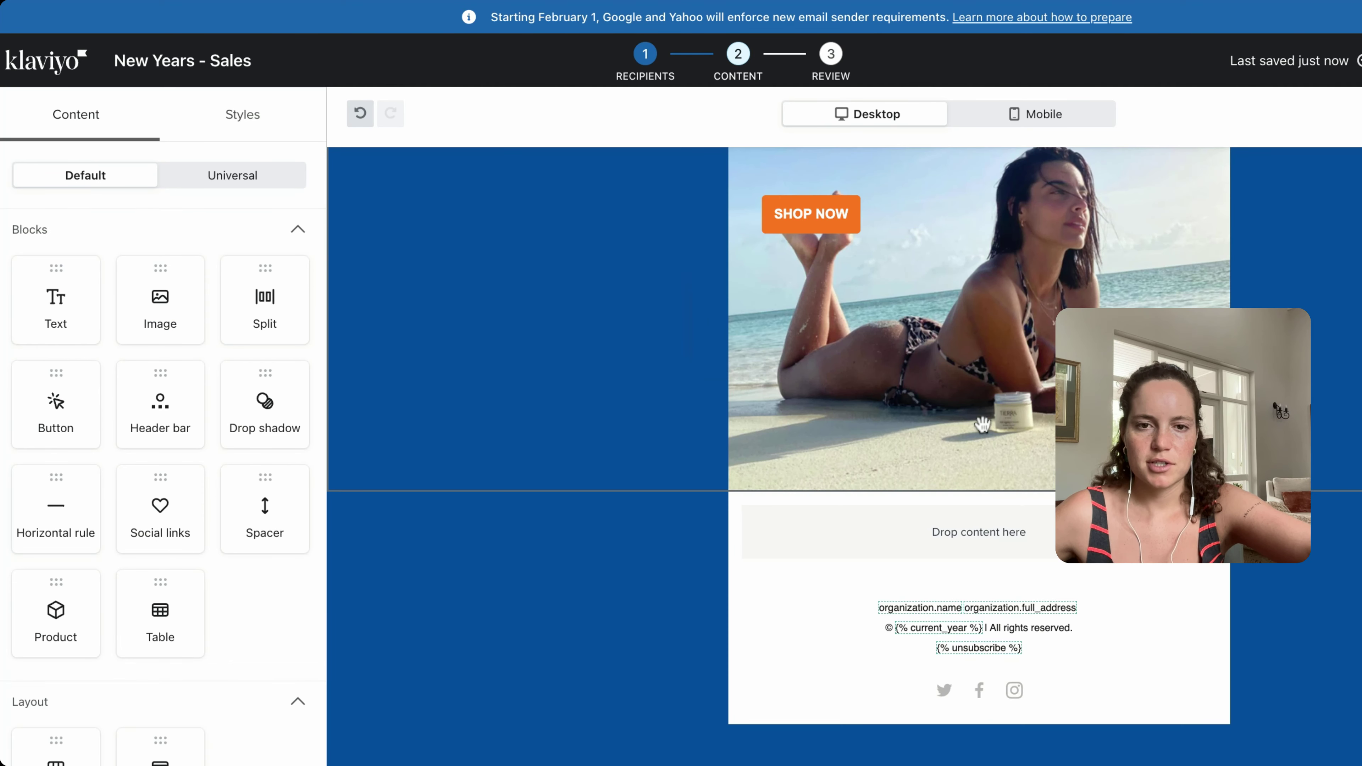
pyautogui.moveTo(977, 553)
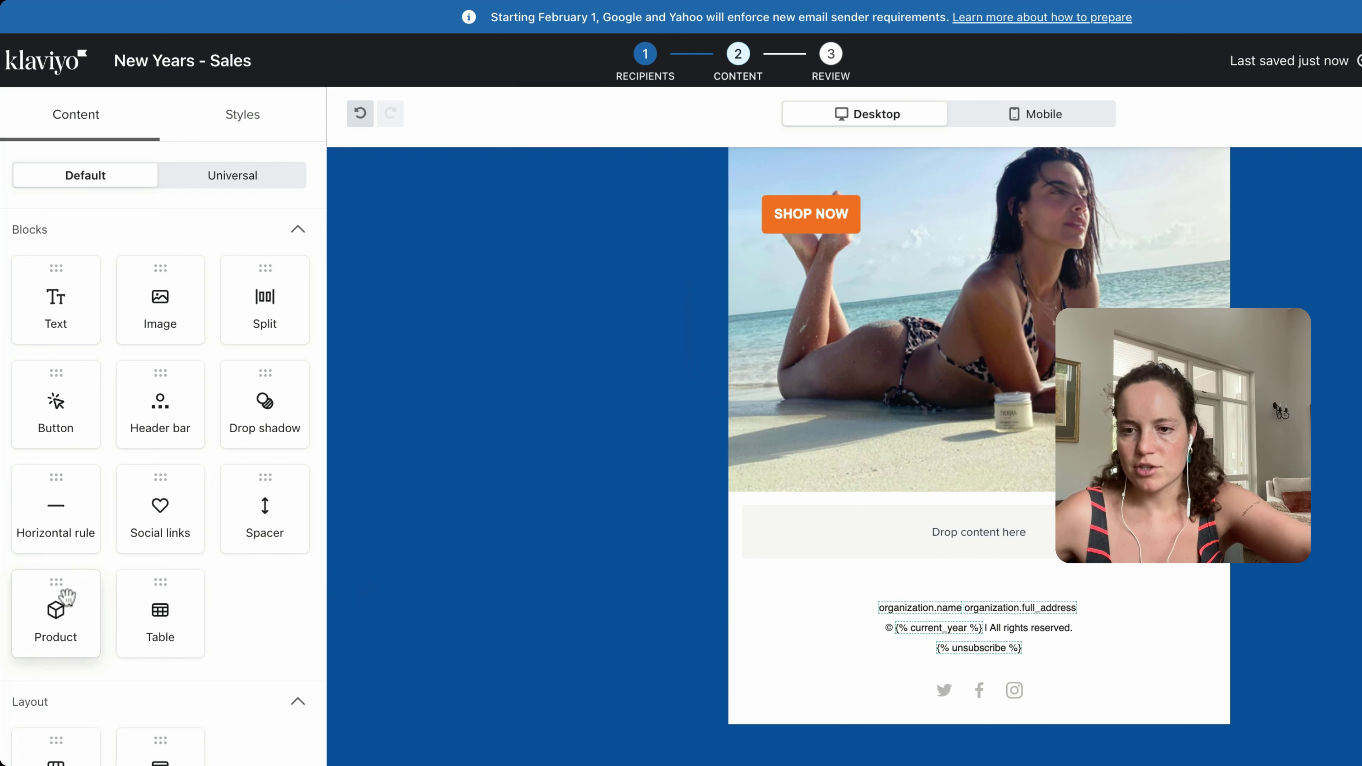
pyautogui.moveTo(56, 625); pyautogui.dragTo(52, 626)
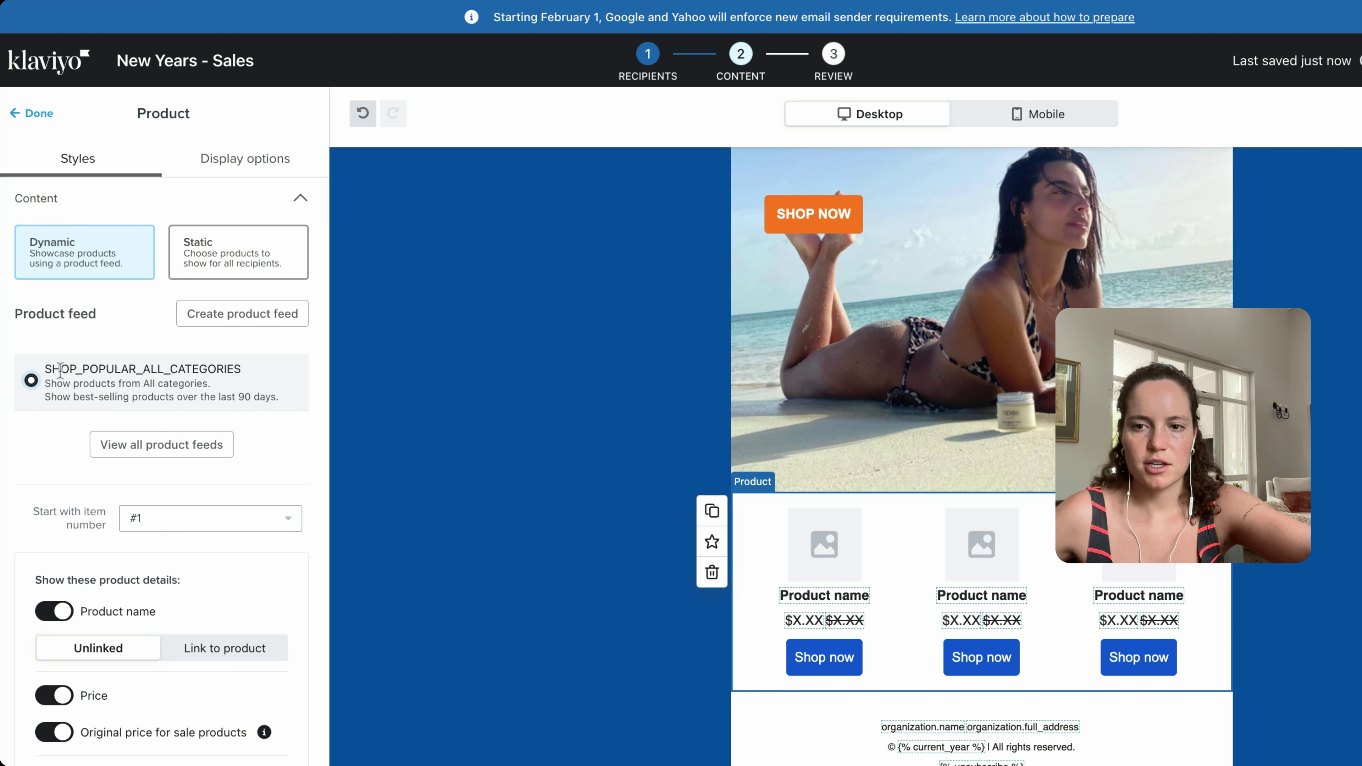
# - Set the product names in the new product block to link to their products
pyautogui.scroll(-2, 79, 390)
pyautogui.scroll(2, 79, 390)
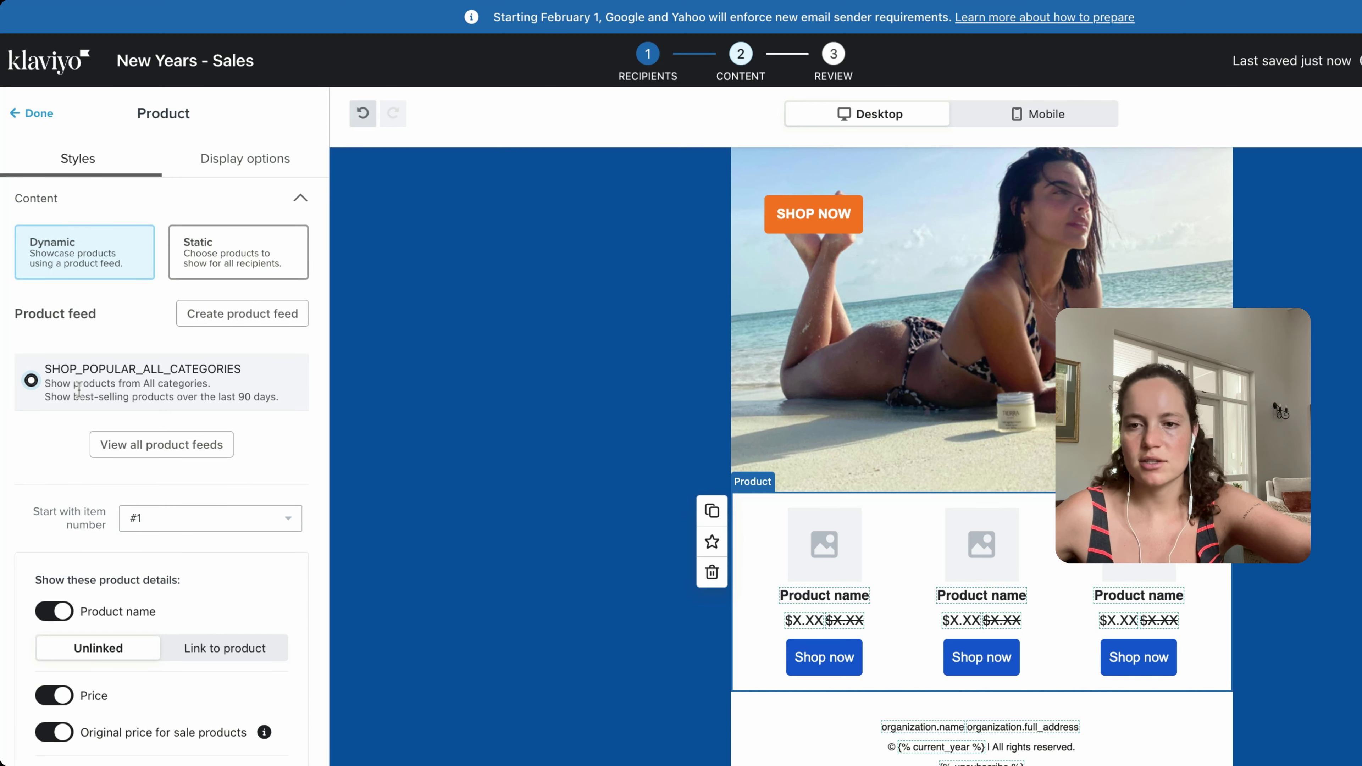
pyautogui.scroll(-3, 102, 386)
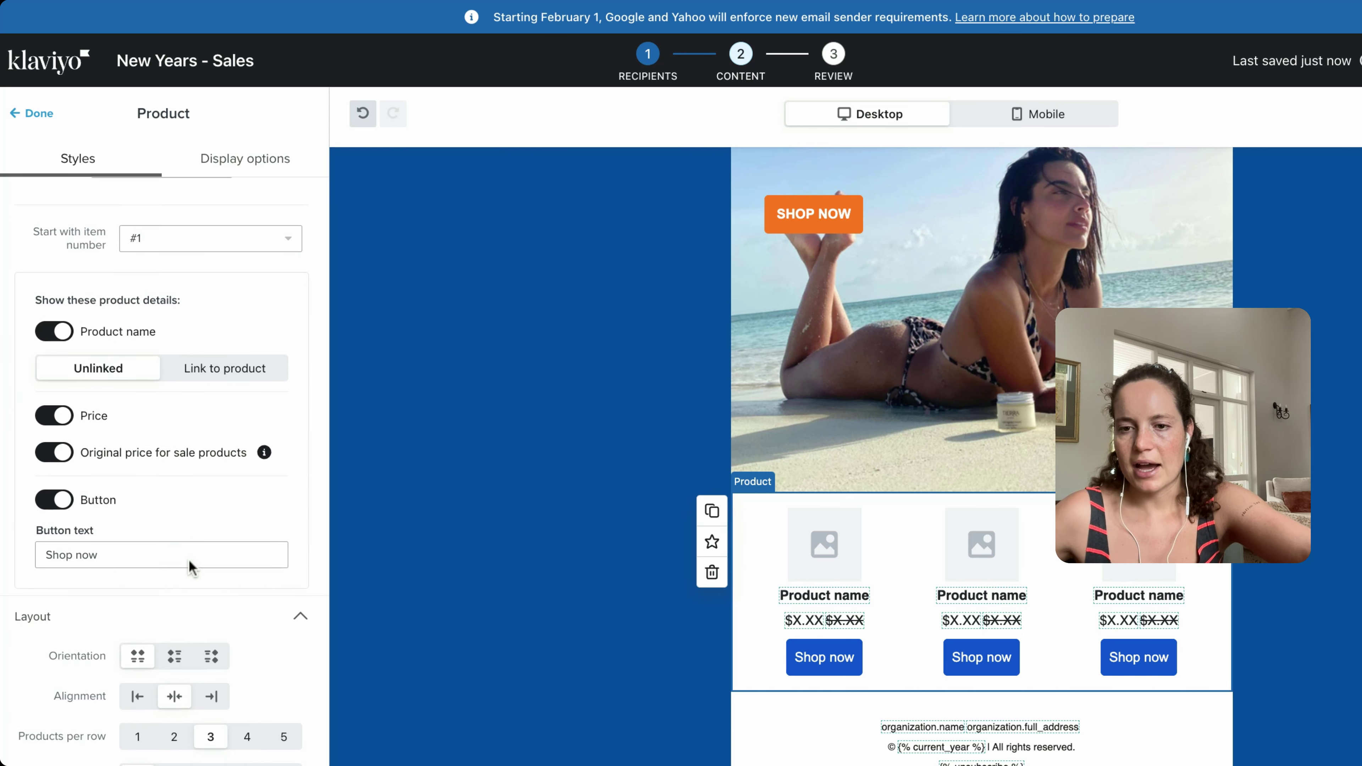
pyautogui.click(204, 372)
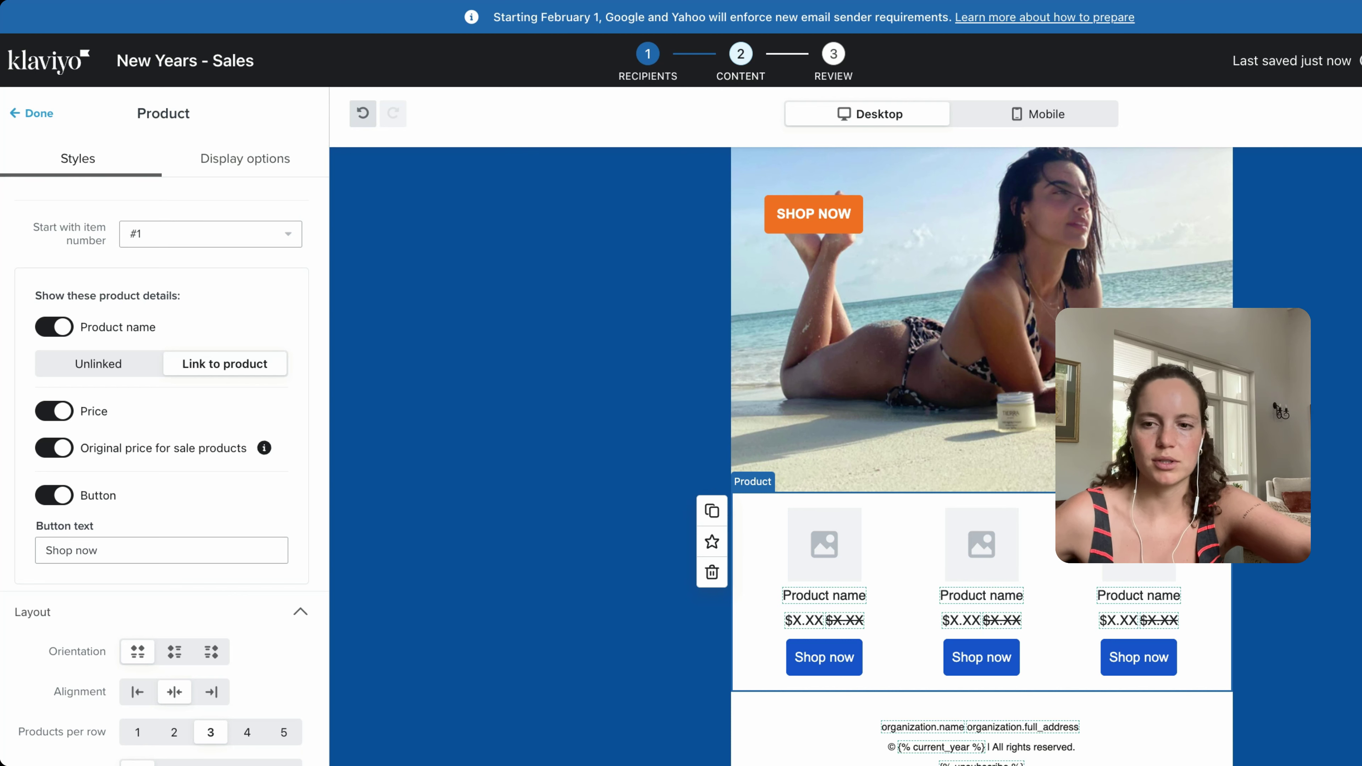
# - Review the product block's button text, layout, text styles and button settings
pyautogui.scroll(-1, 169, 543)
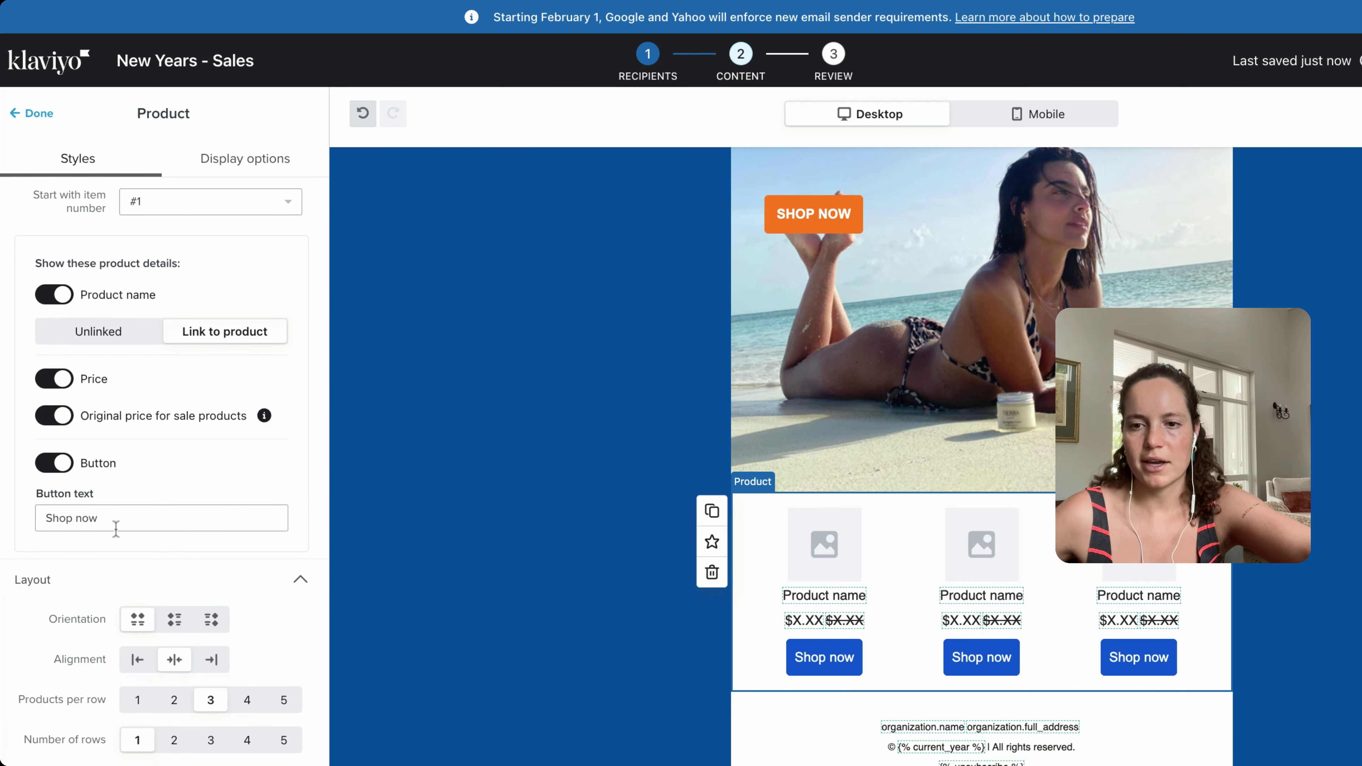
pyautogui.click(112, 518)
pyautogui.tripleClick(114, 518)
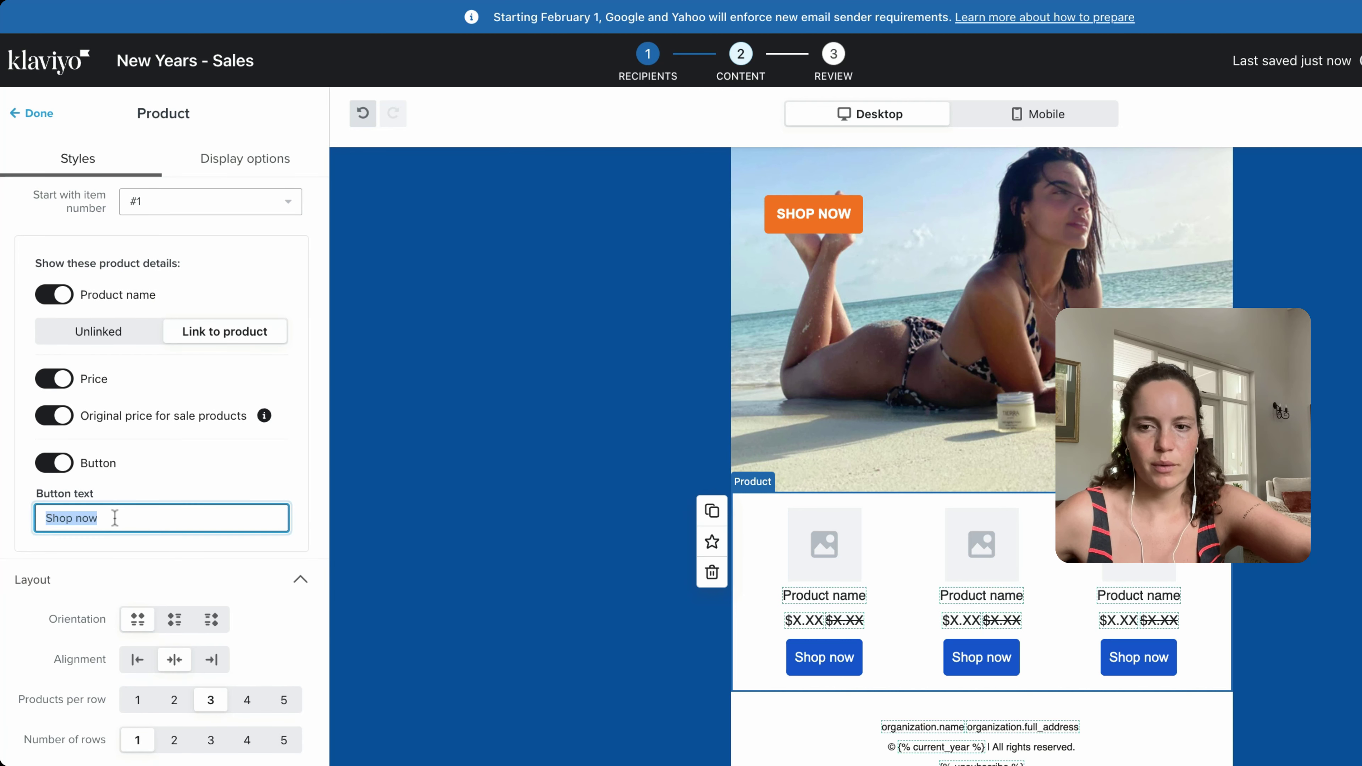
pyautogui.click(119, 518)
pyautogui.scroll(-12, 161, 483)
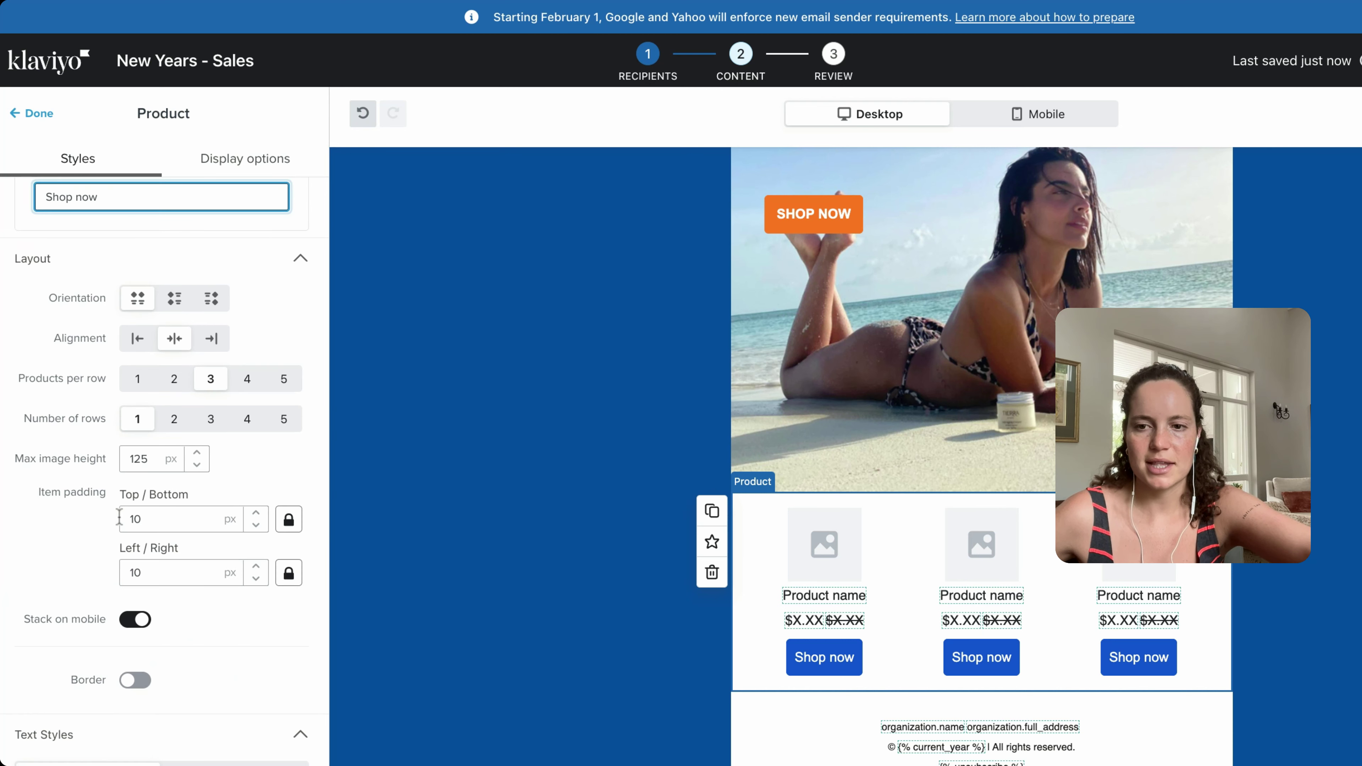
pyautogui.scroll(-9, 161, 482)
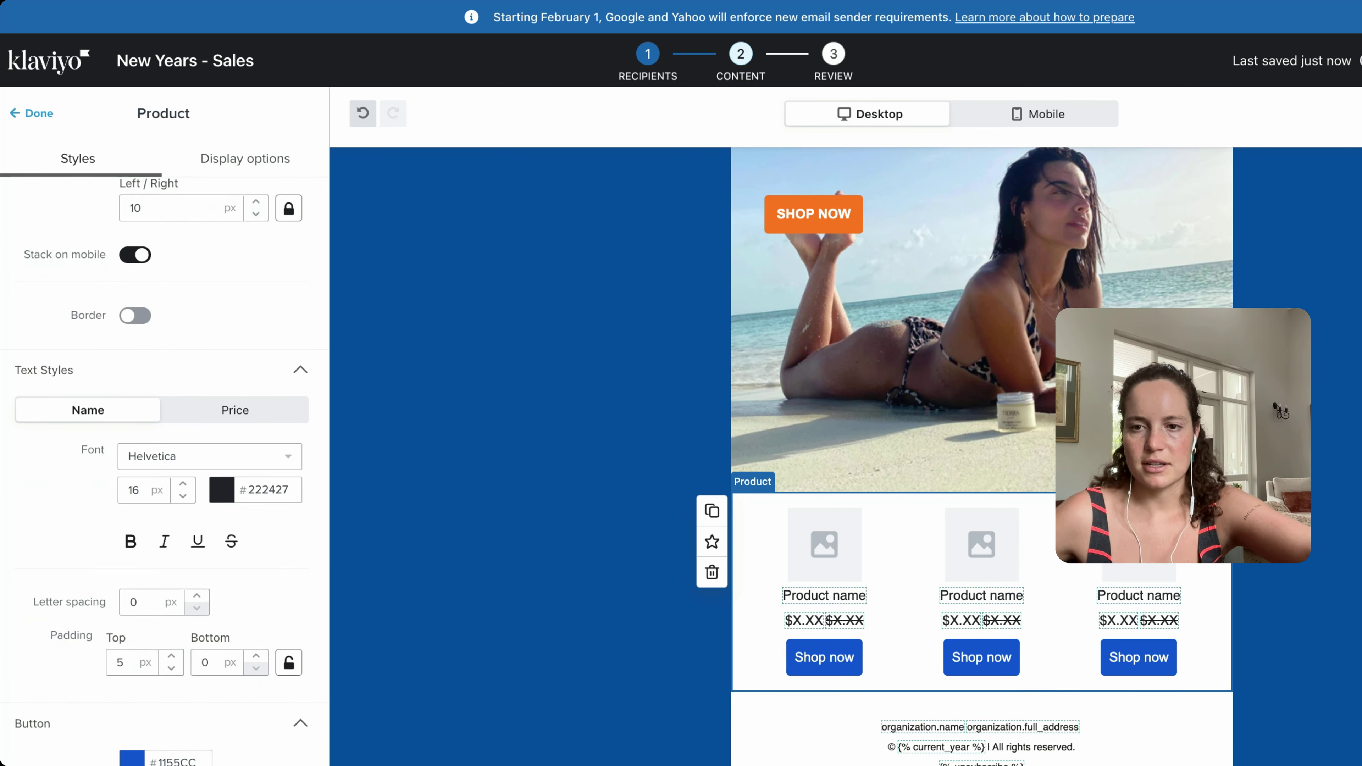
pyautogui.scroll(-4, 161, 472)
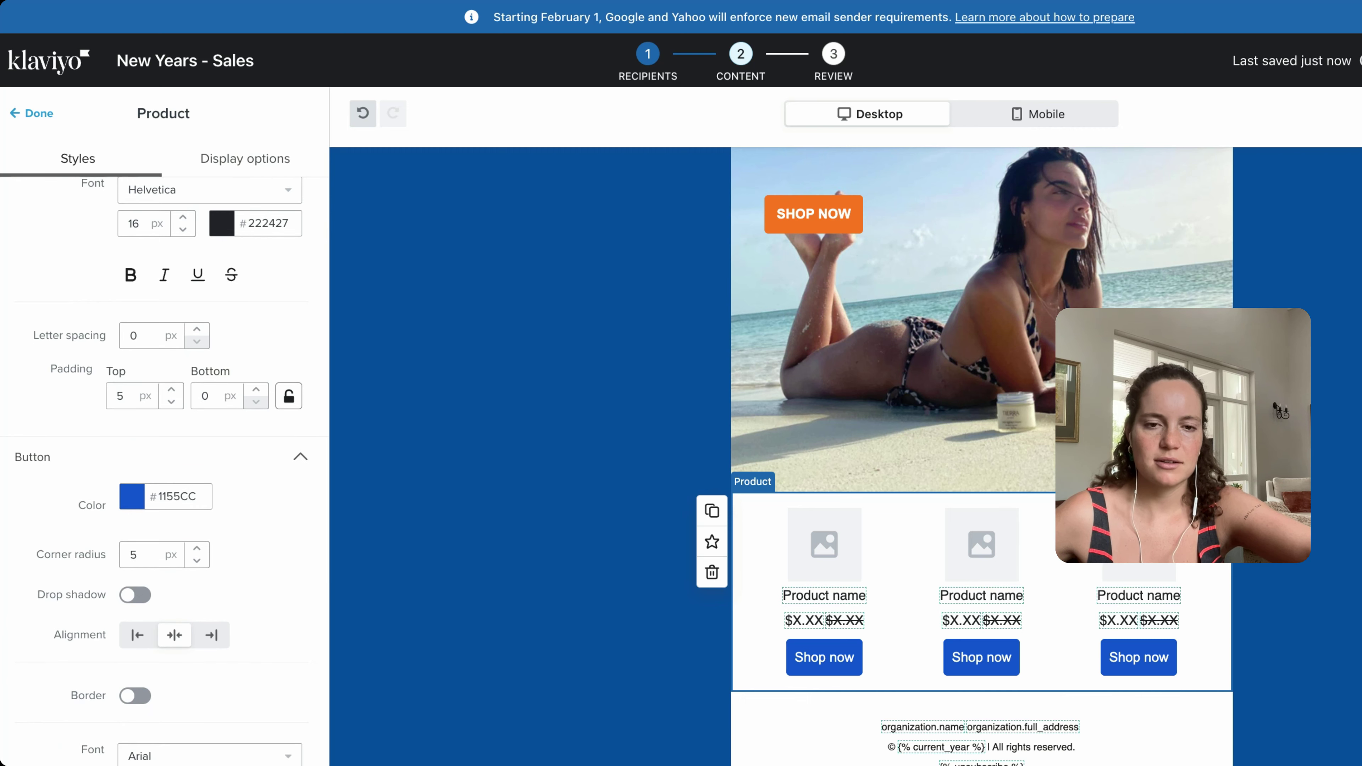
pyautogui.scroll(-8, 264, 550)
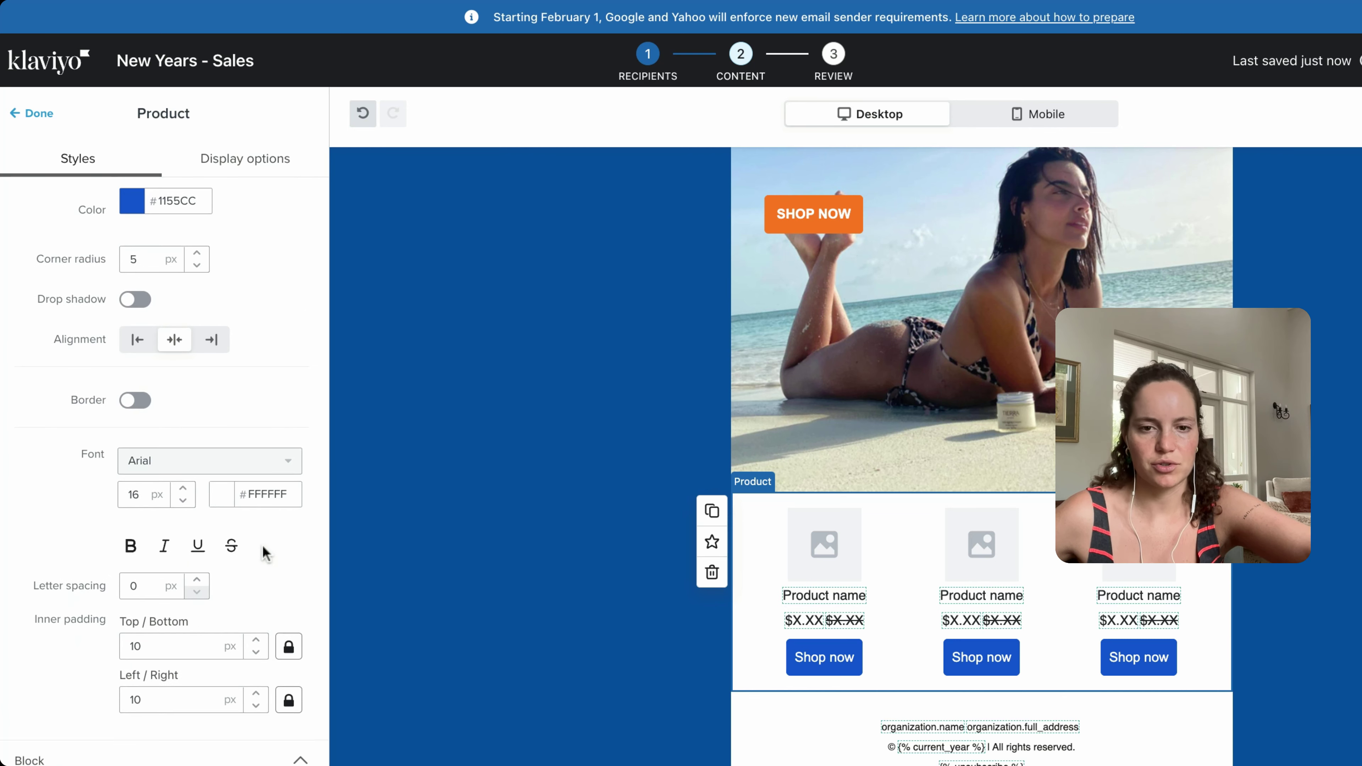
# - Set the product block's button color to orange #FA7921 to match the hero's shop button, and finish editing the block
pyautogui.scroll(5, 407, 349)
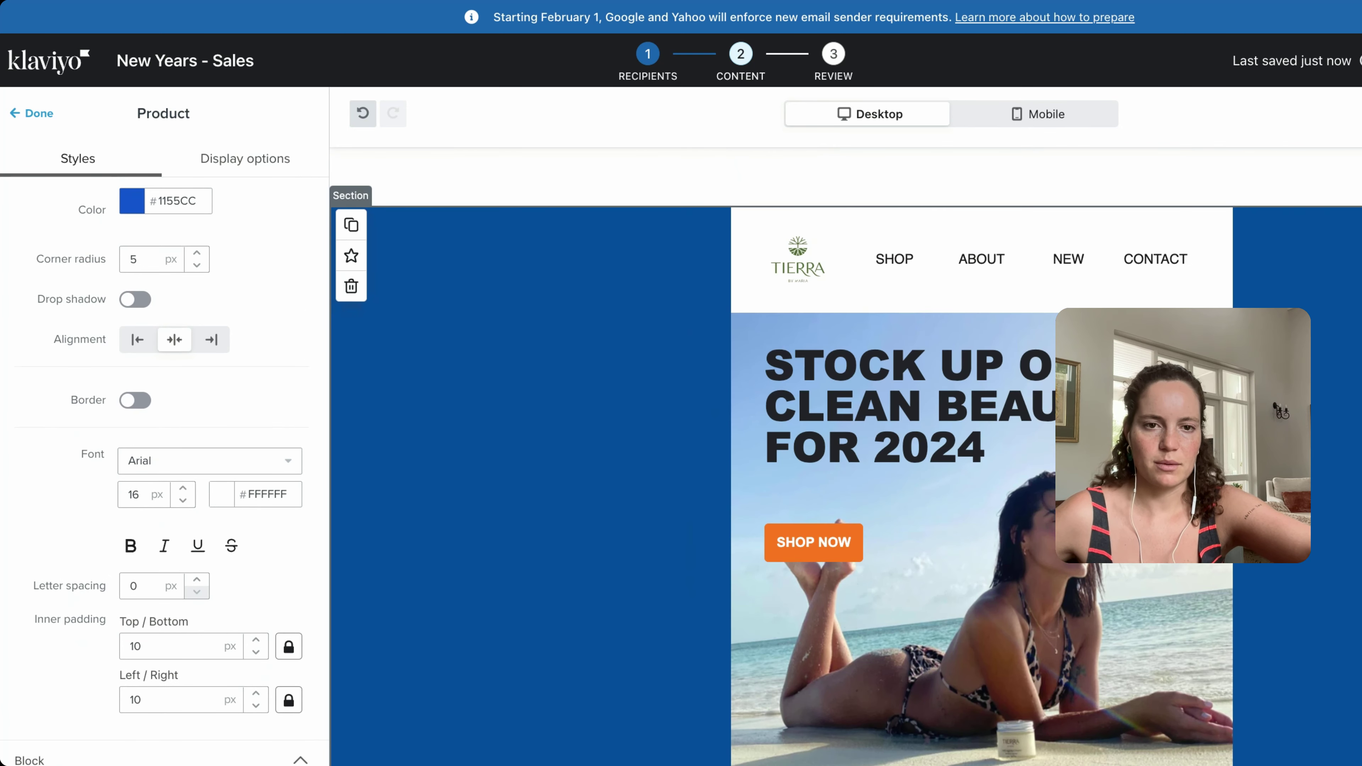
pyautogui.scroll(-7, 845, 456)
pyautogui.scroll(5, 846, 456)
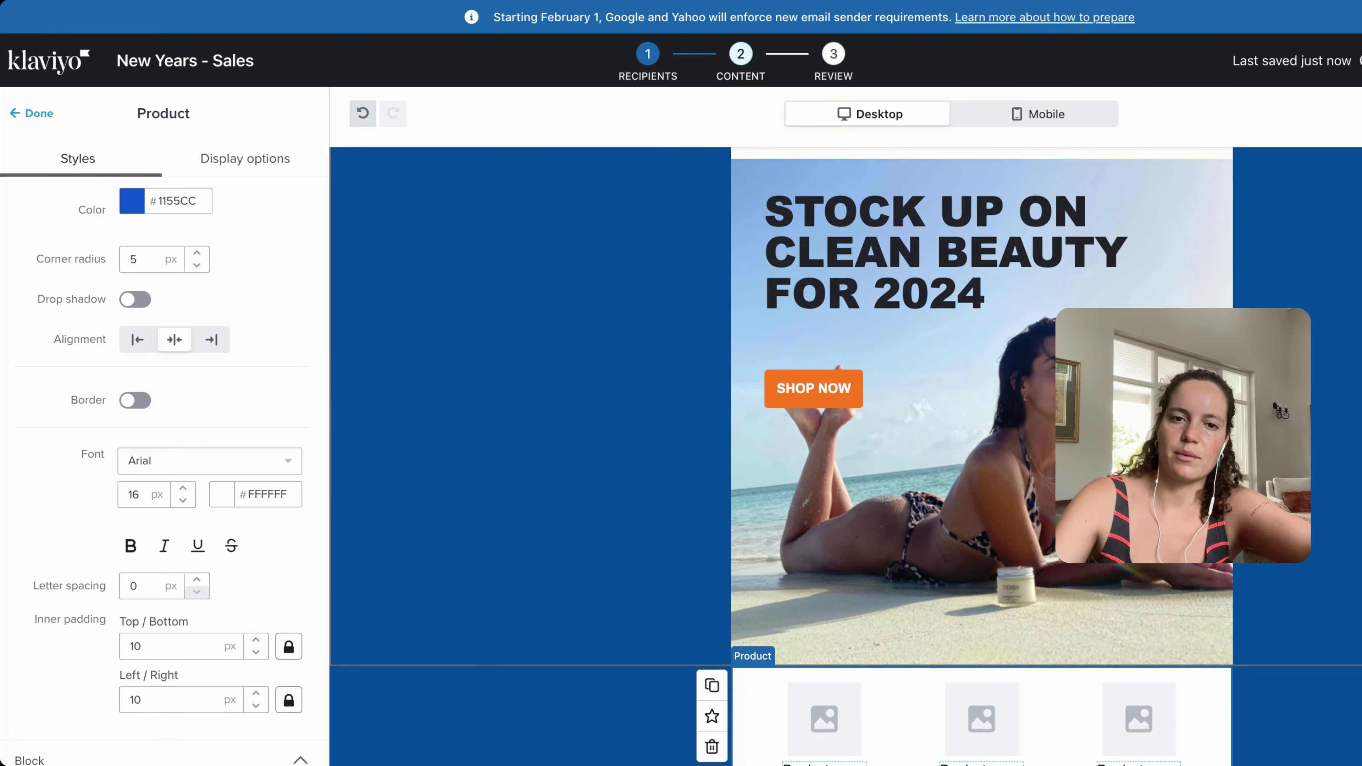
pyautogui.scroll(-5, 845, 456)
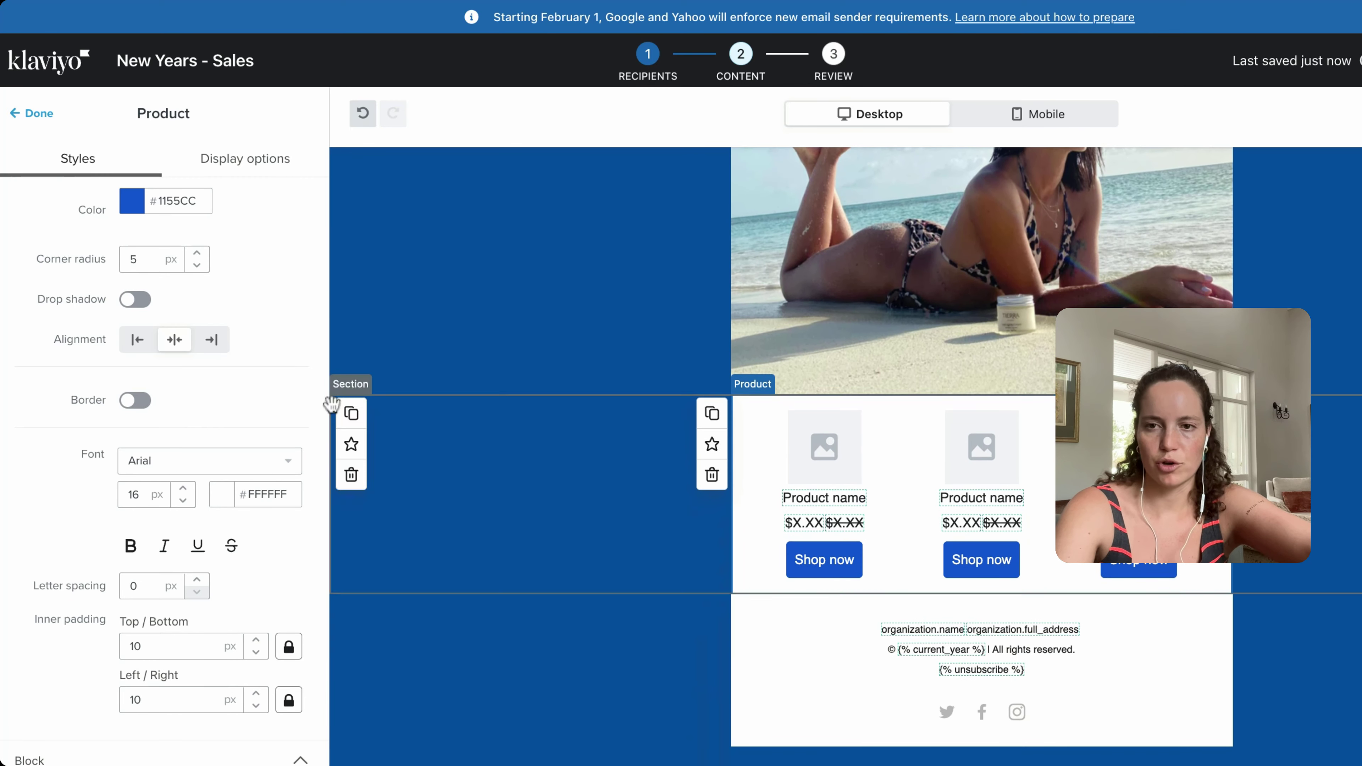
pyautogui.click(131, 203)
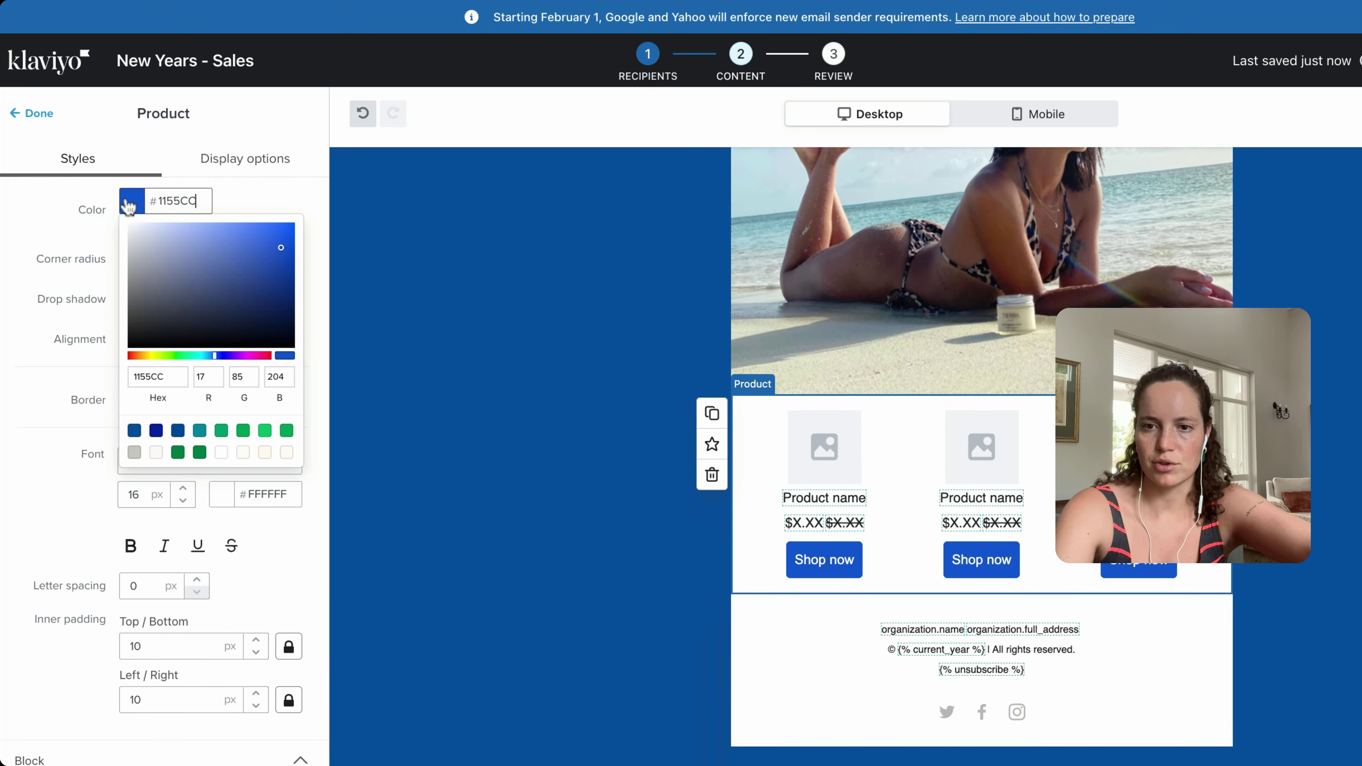
pyautogui.click(141, 355)
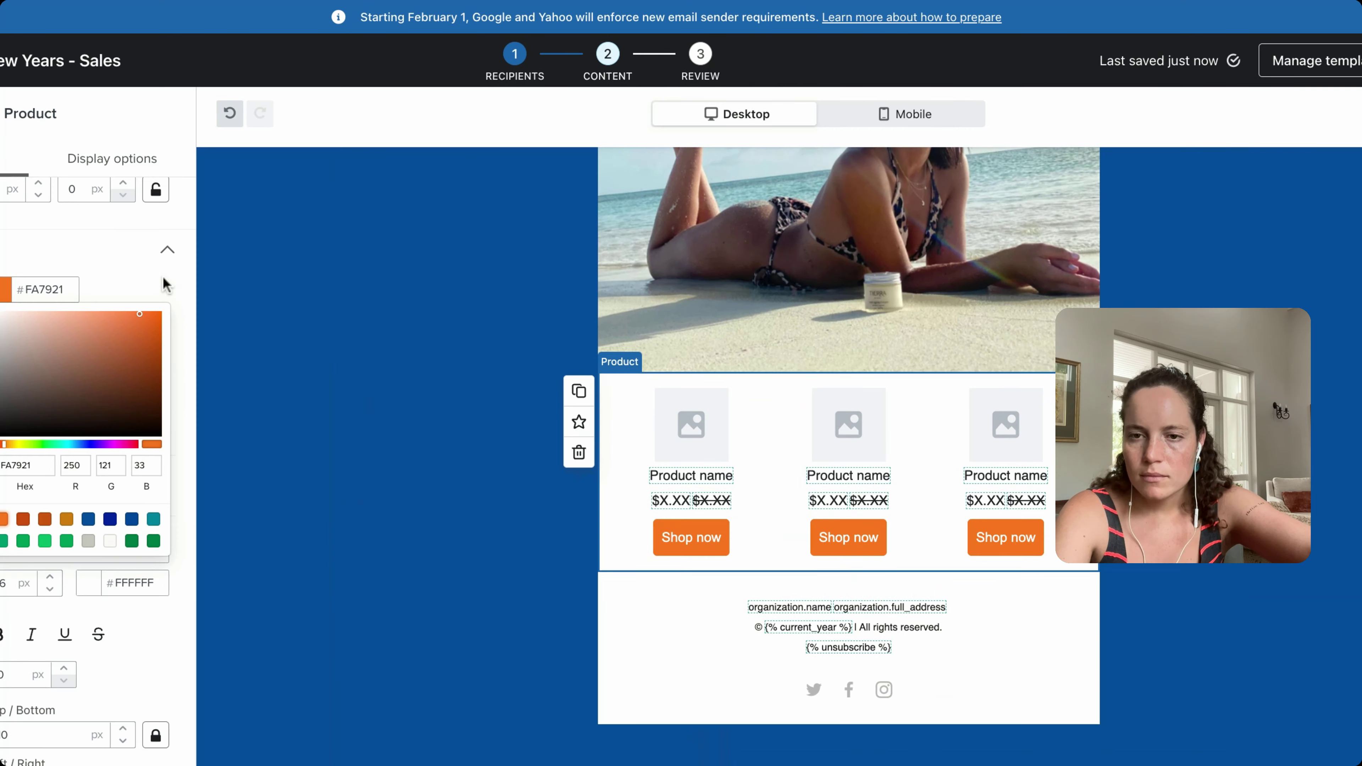
pyautogui.click(299, 283)
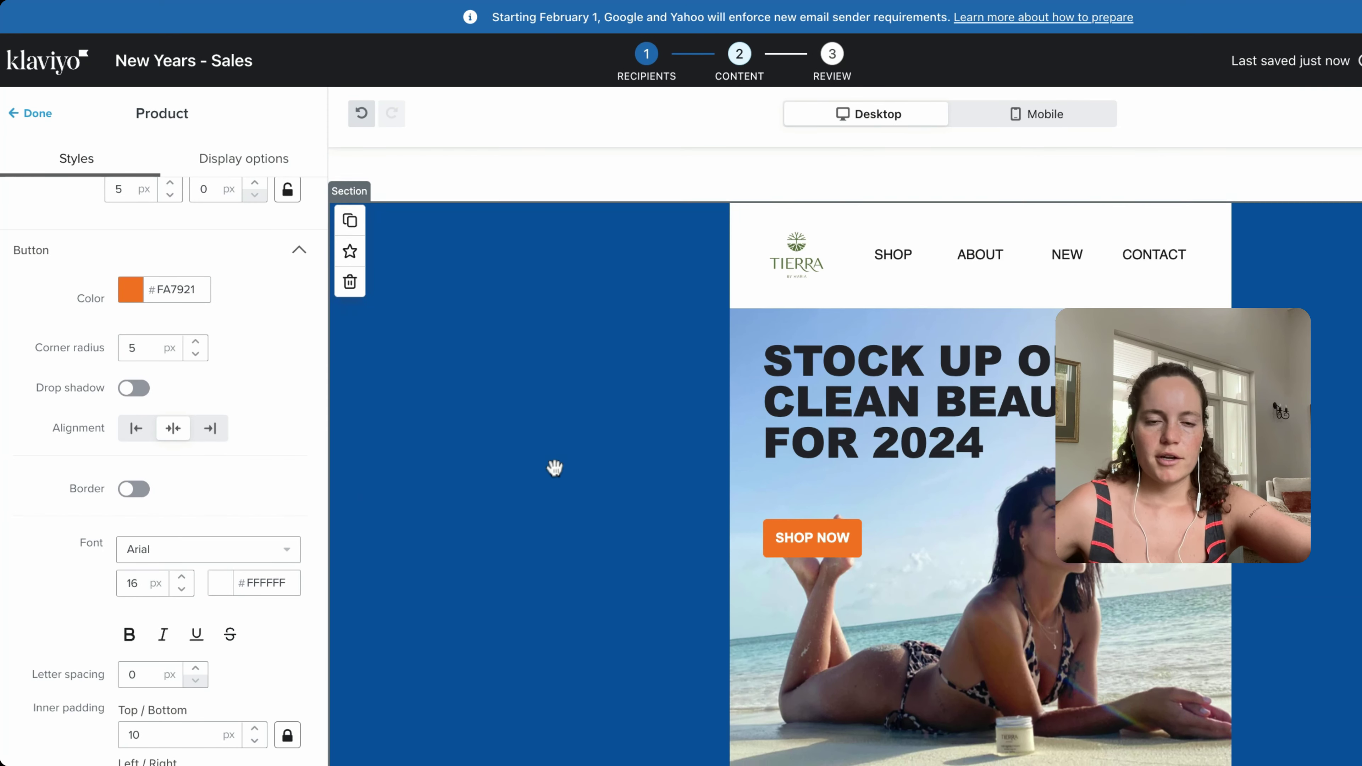
pyautogui.scroll(-6, 555, 467)
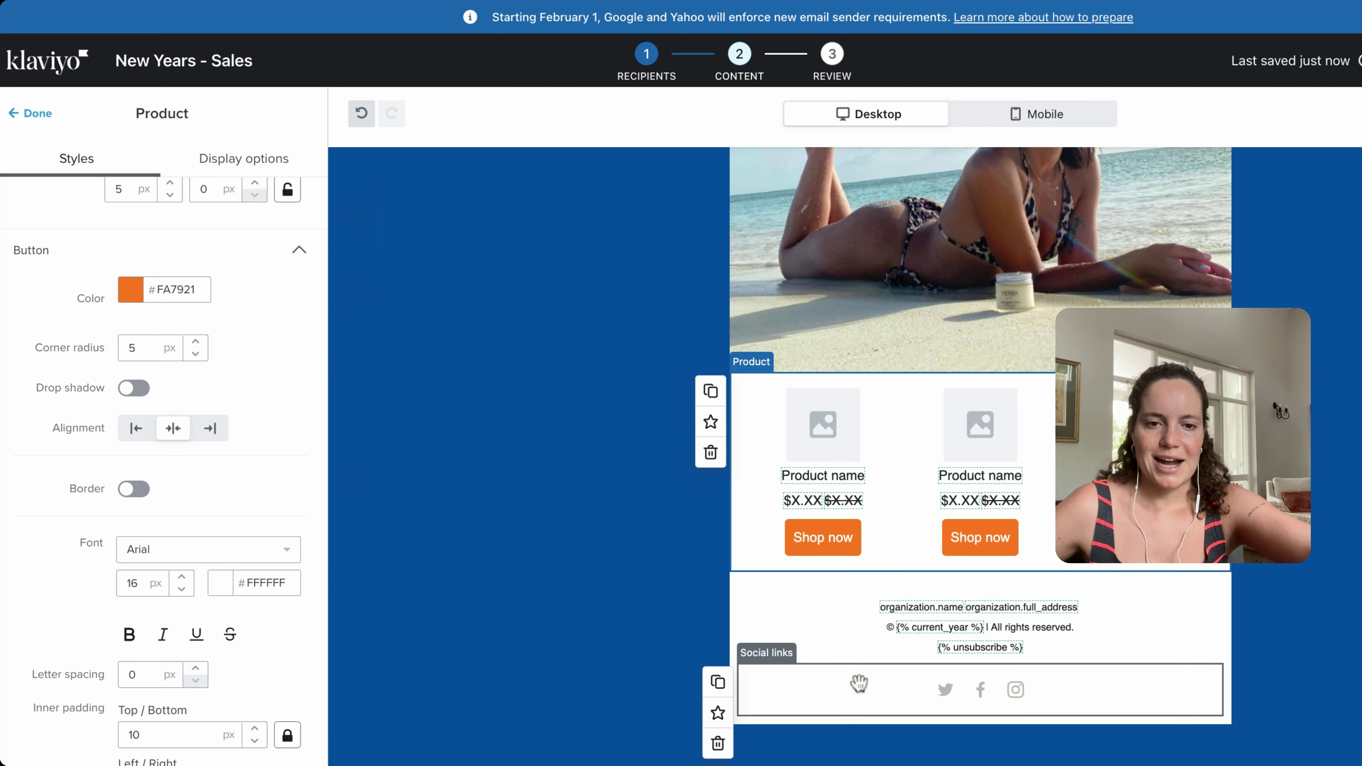
pyautogui.click(33, 115)
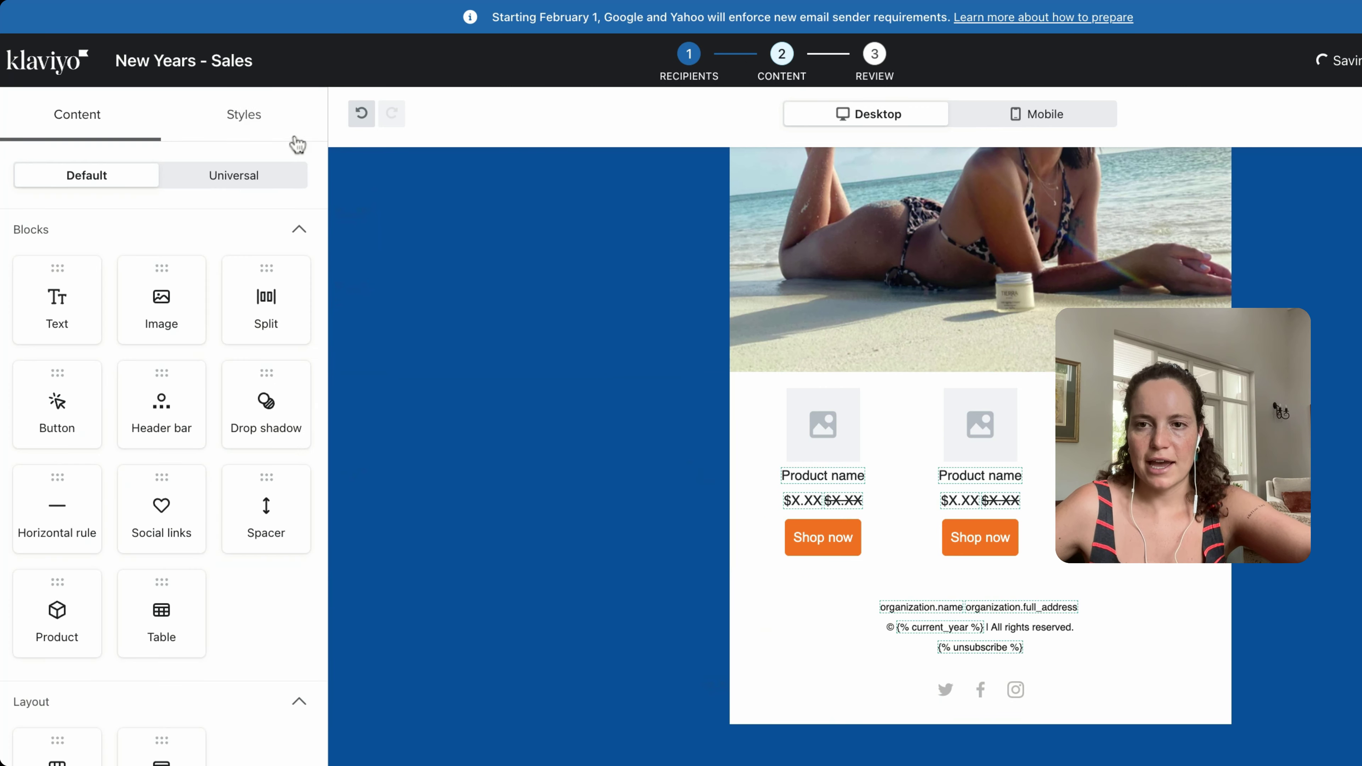
# - Replace the footer's organization and unsubscribe text block with the universal "Footer about us" block above the social links
pyautogui.click(218, 186)
pyautogui.scroll(4, 492, 447)
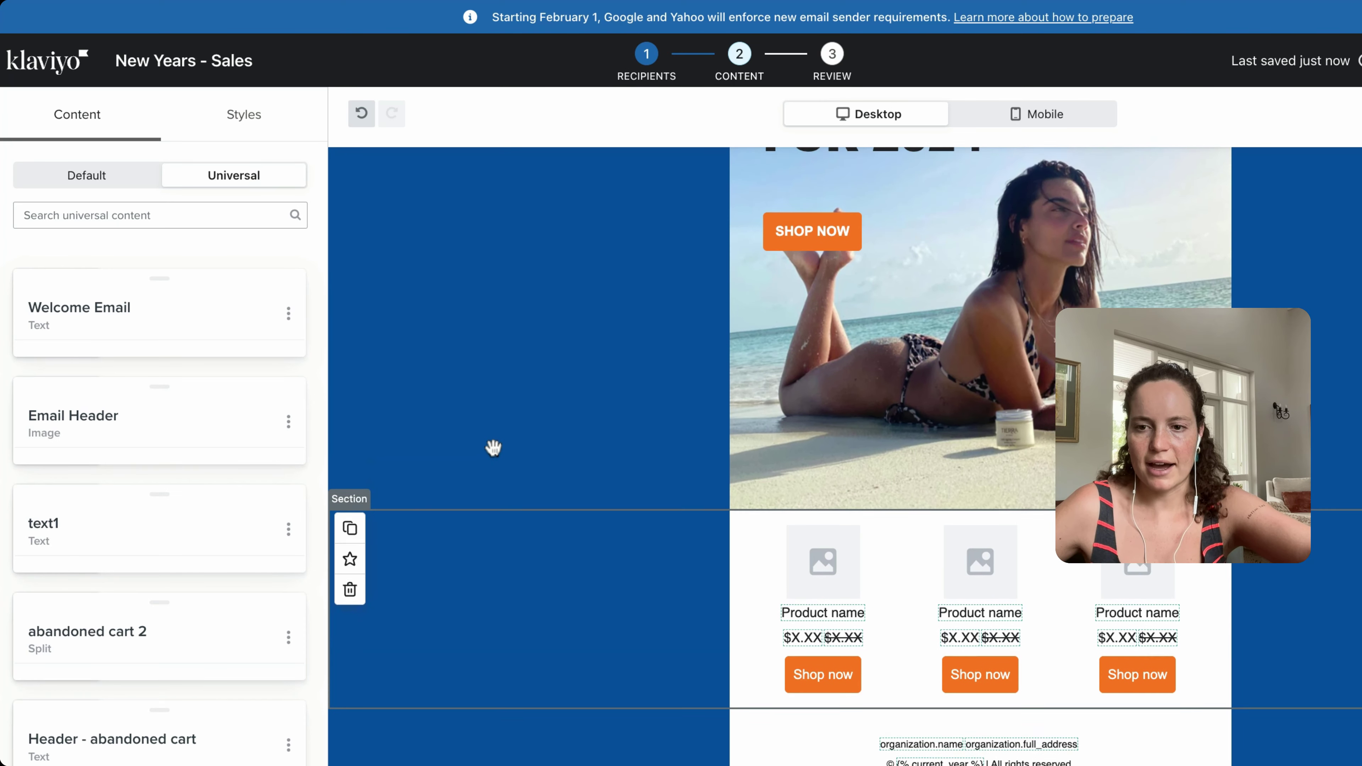
pyautogui.scroll(-5, 135, 554)
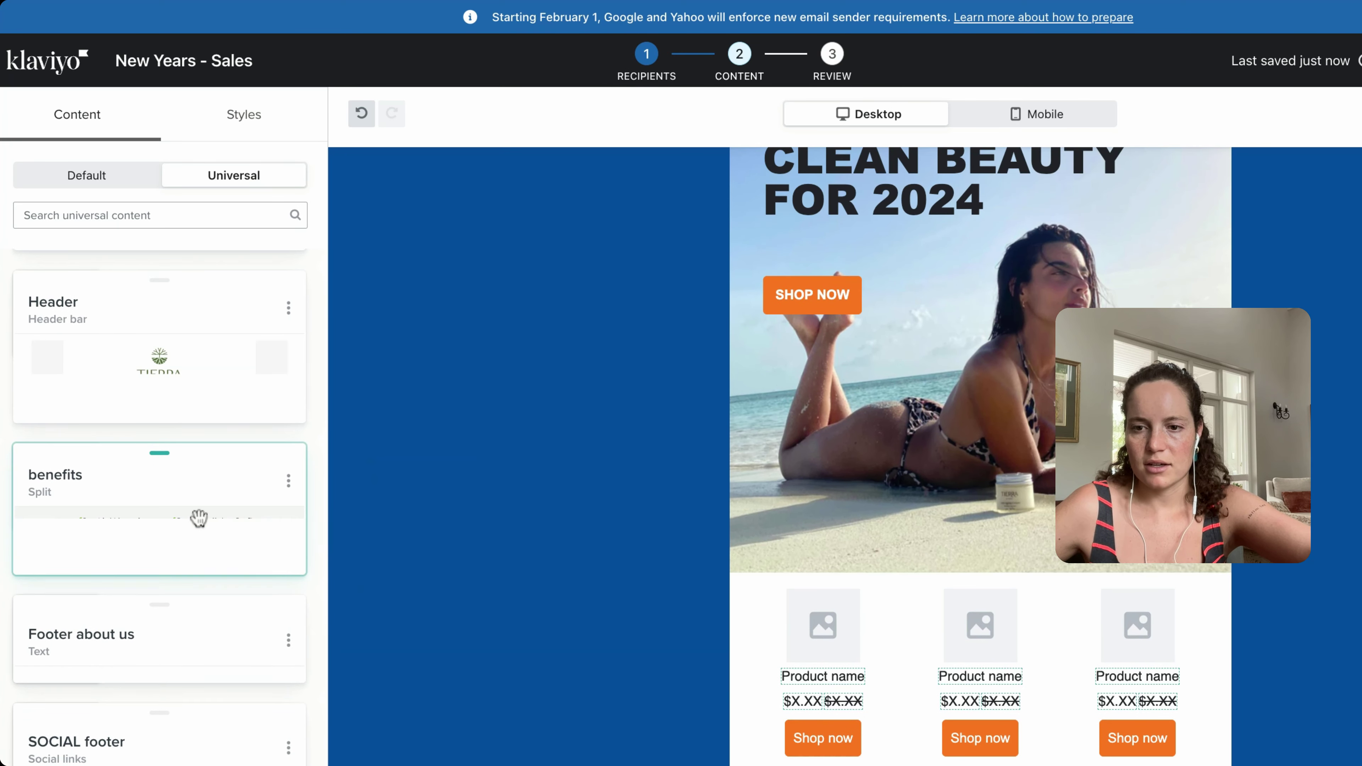
pyautogui.scroll(-5, 176, 614)
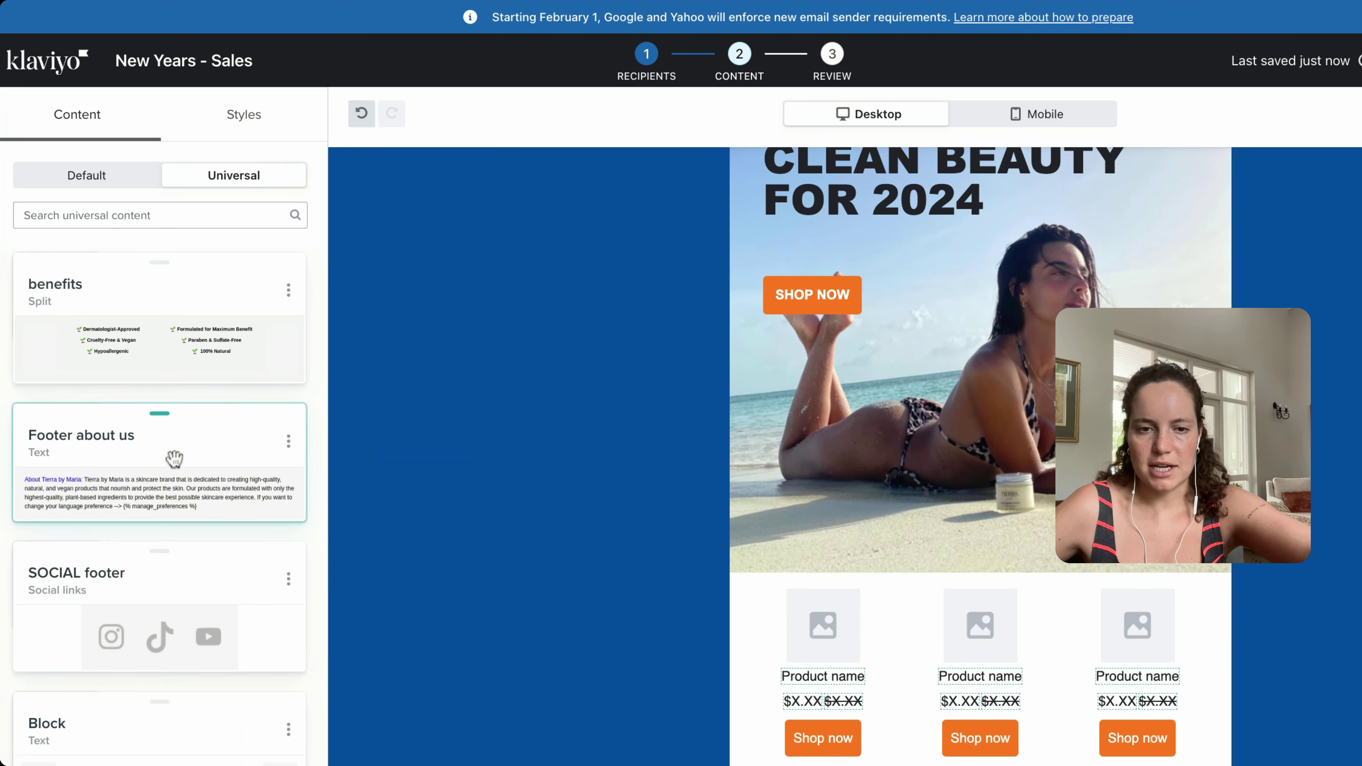
pyautogui.moveTo(173, 456); pyautogui.dragTo(917, 429)
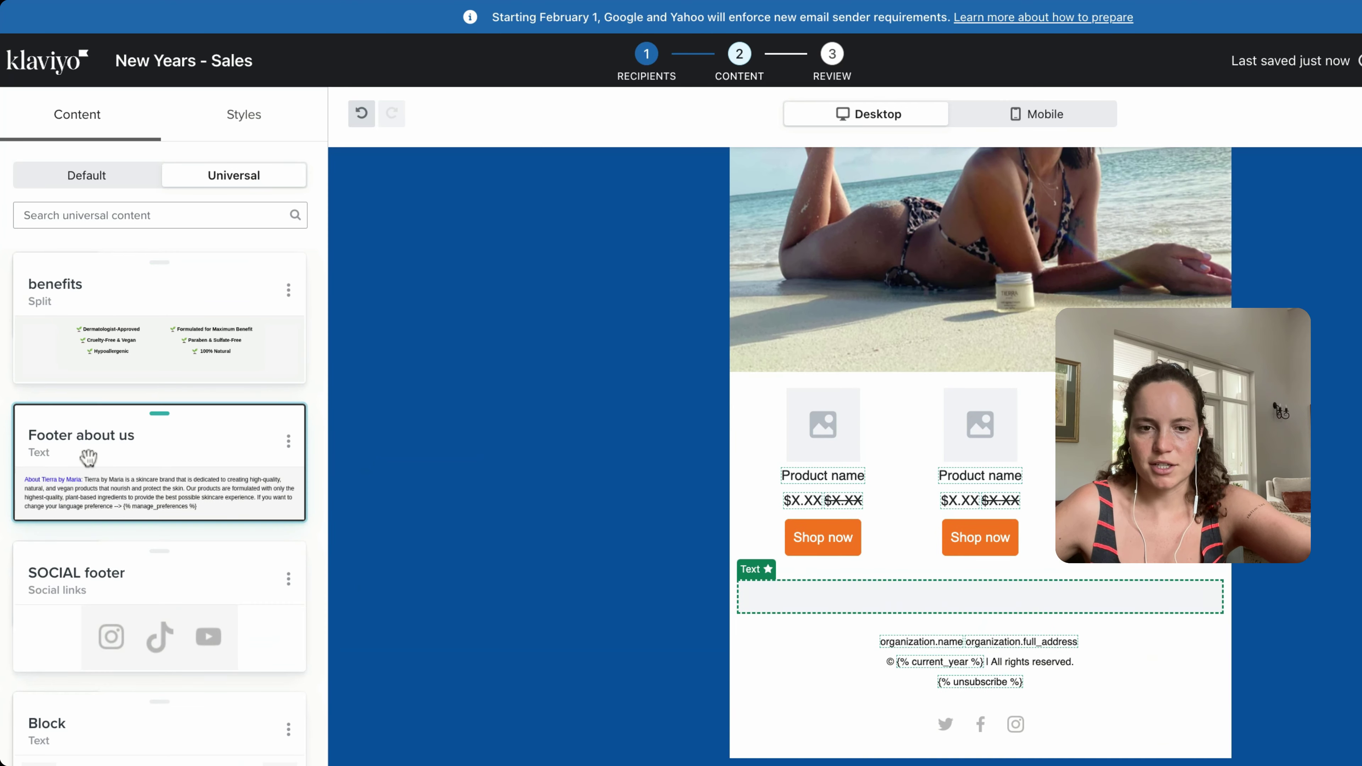
pyautogui.moveTo(160, 461); pyautogui.dragTo(1018, 666)
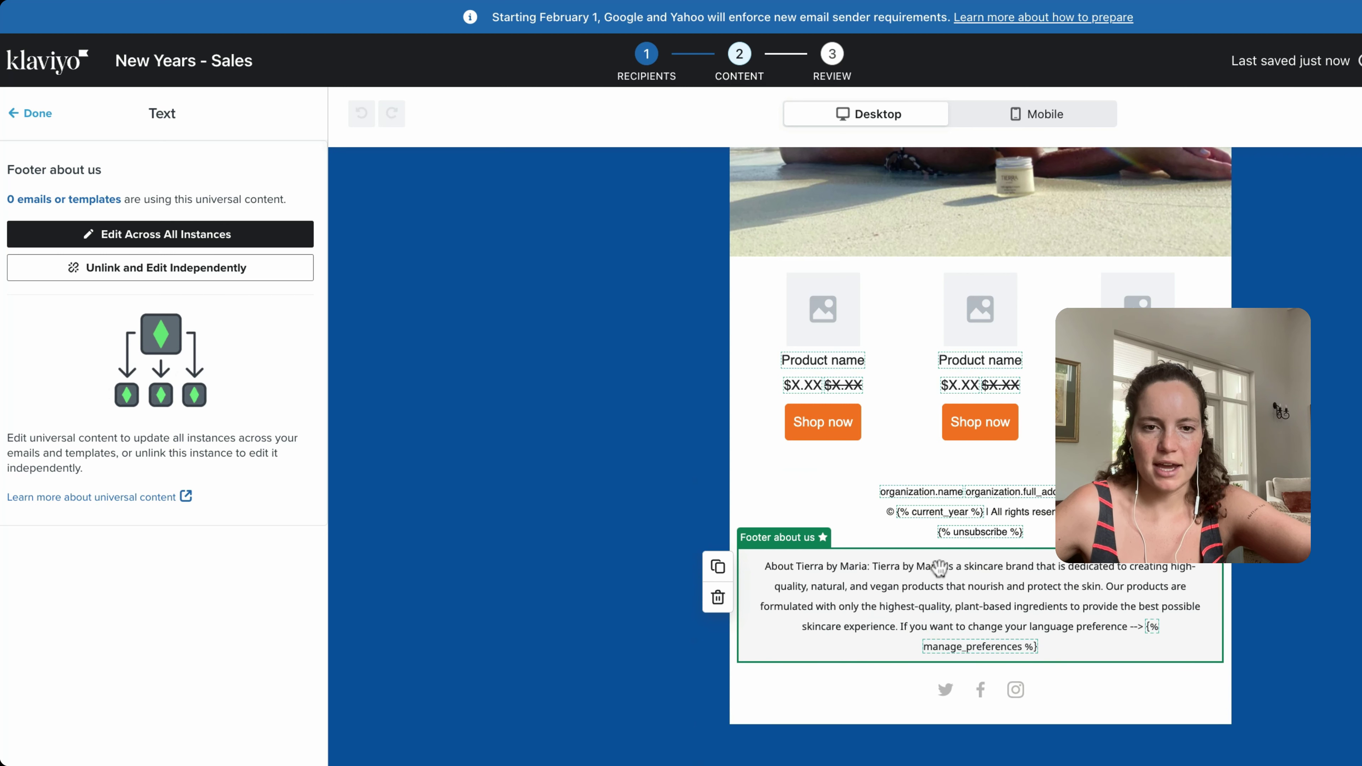
pyautogui.click(812, 493)
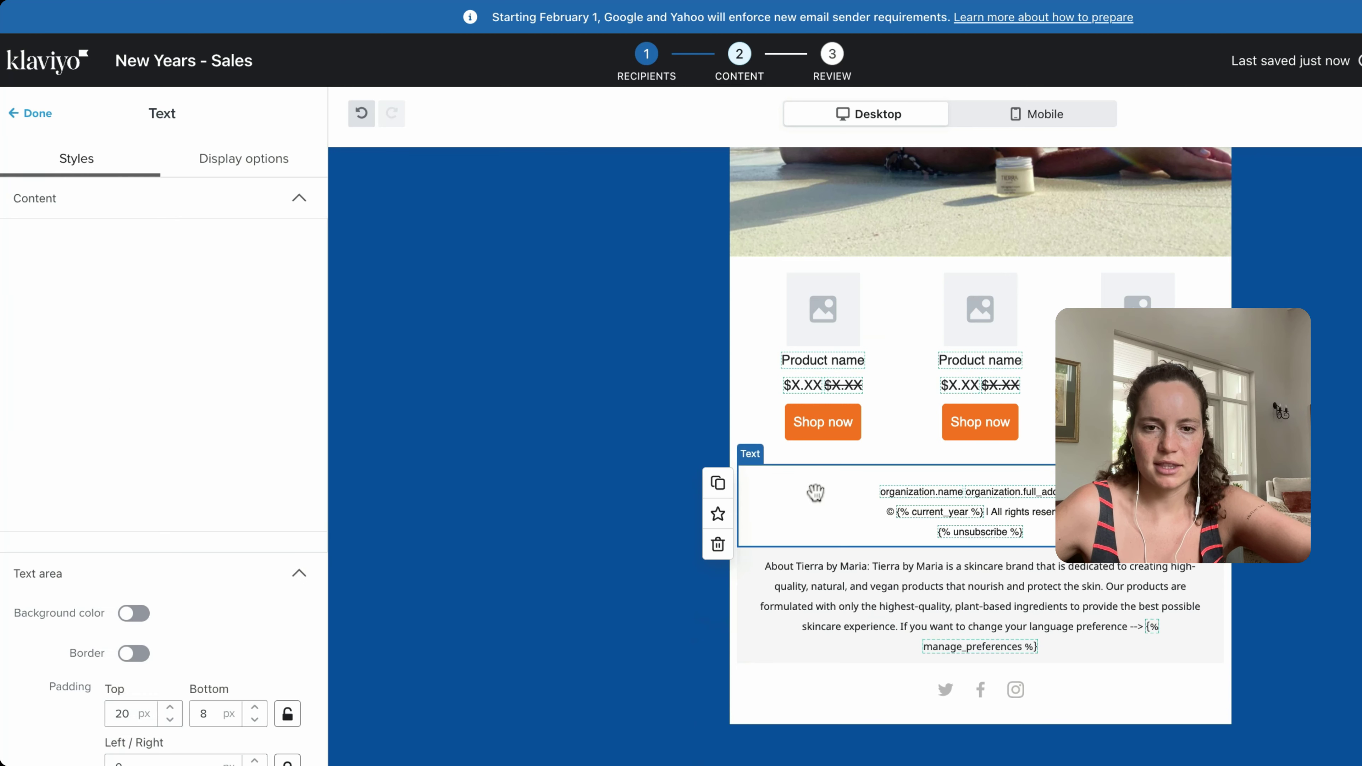
pyautogui.click(718, 545)
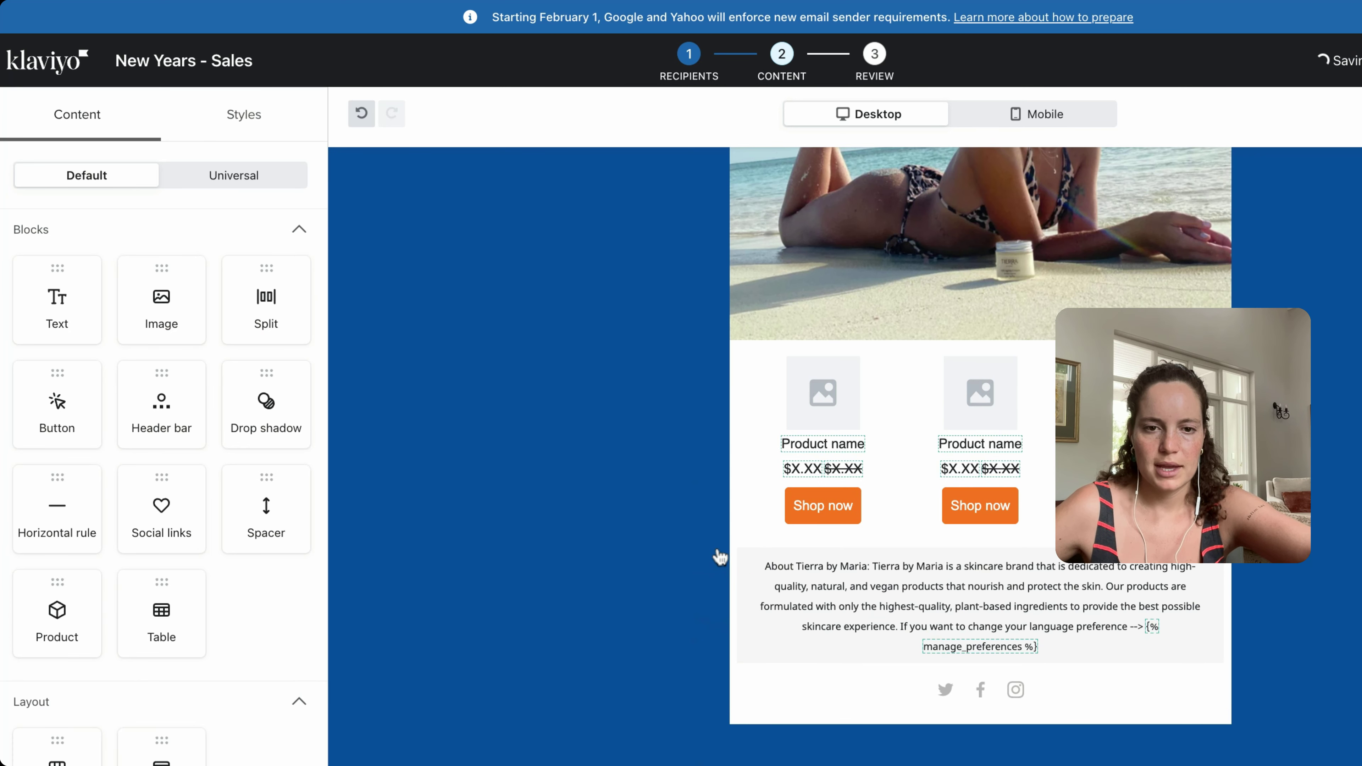
# - Place the universal "SOCIAL footer" block above the about-us text and delete the template's original social links block
pyautogui.click(231, 188)
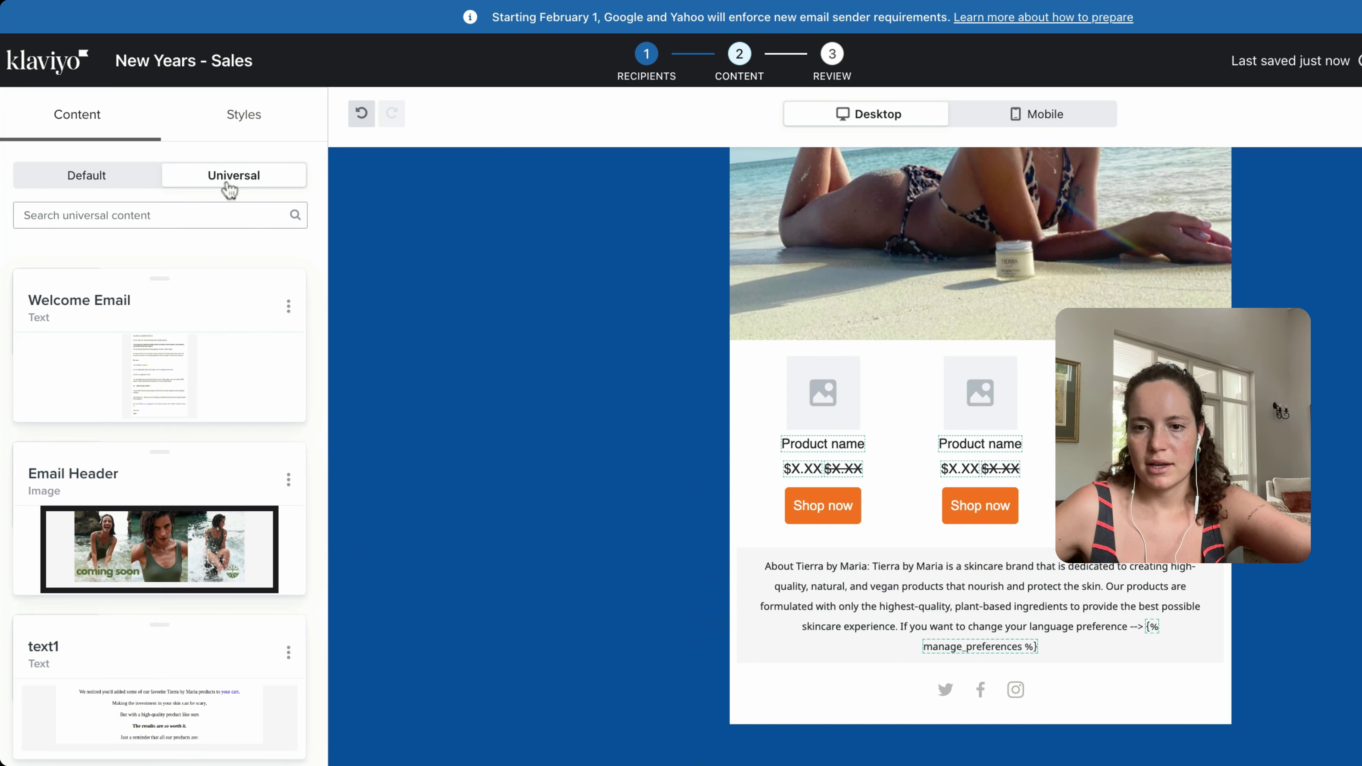
pyautogui.scroll(-5, 206, 533)
pyautogui.scroll(-10, 207, 533)
pyautogui.scroll(1, 204, 532)
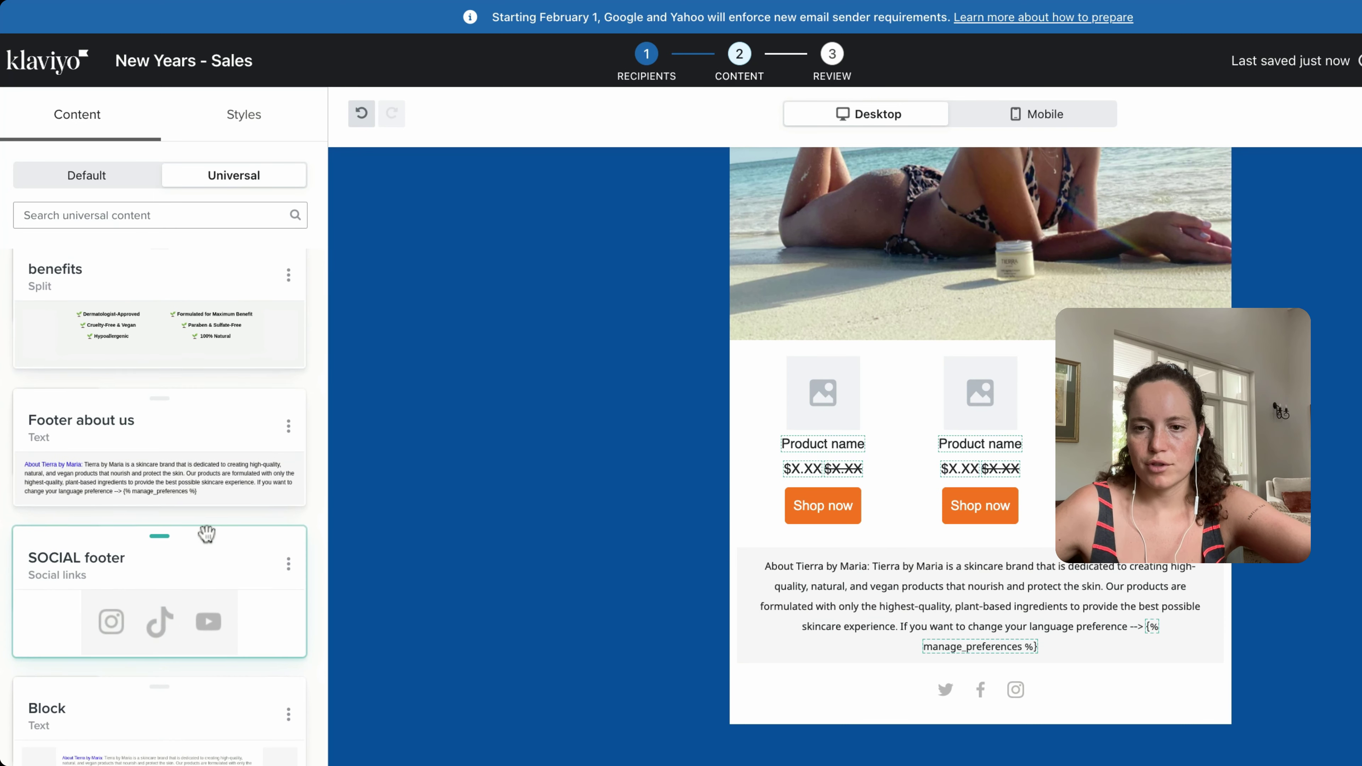
pyautogui.click(164, 575)
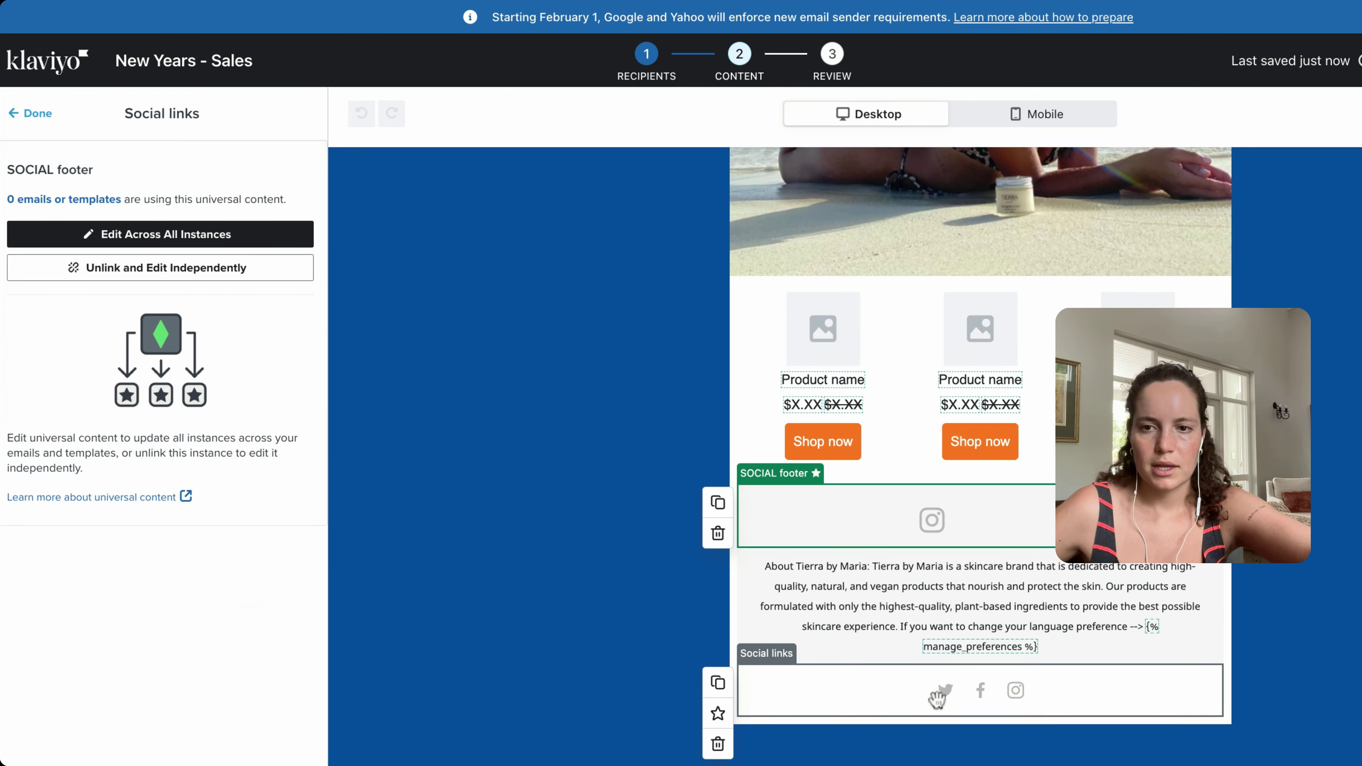
pyautogui.click(719, 744)
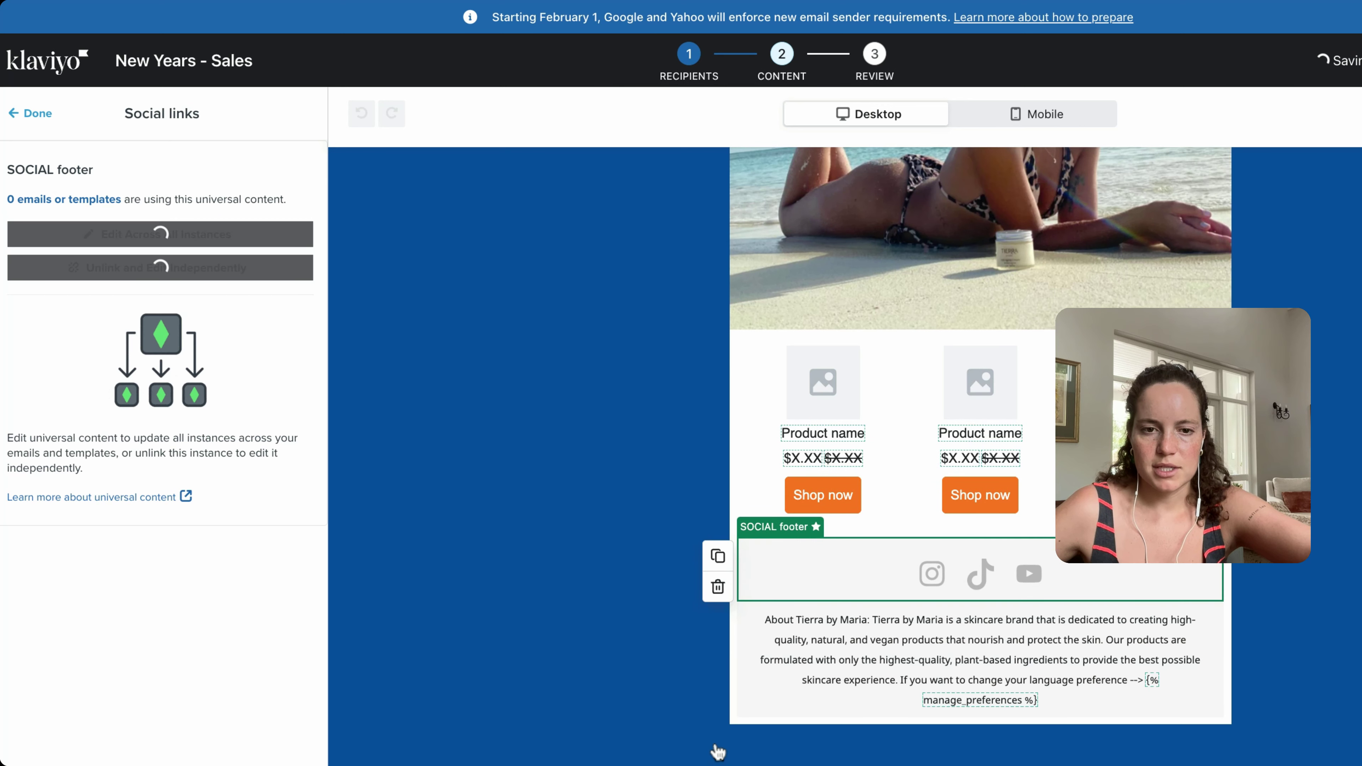
# - Insert a Spacer block between the product block and the social icons in the footer
pyautogui.click(31, 113)
pyautogui.click(263, 510)
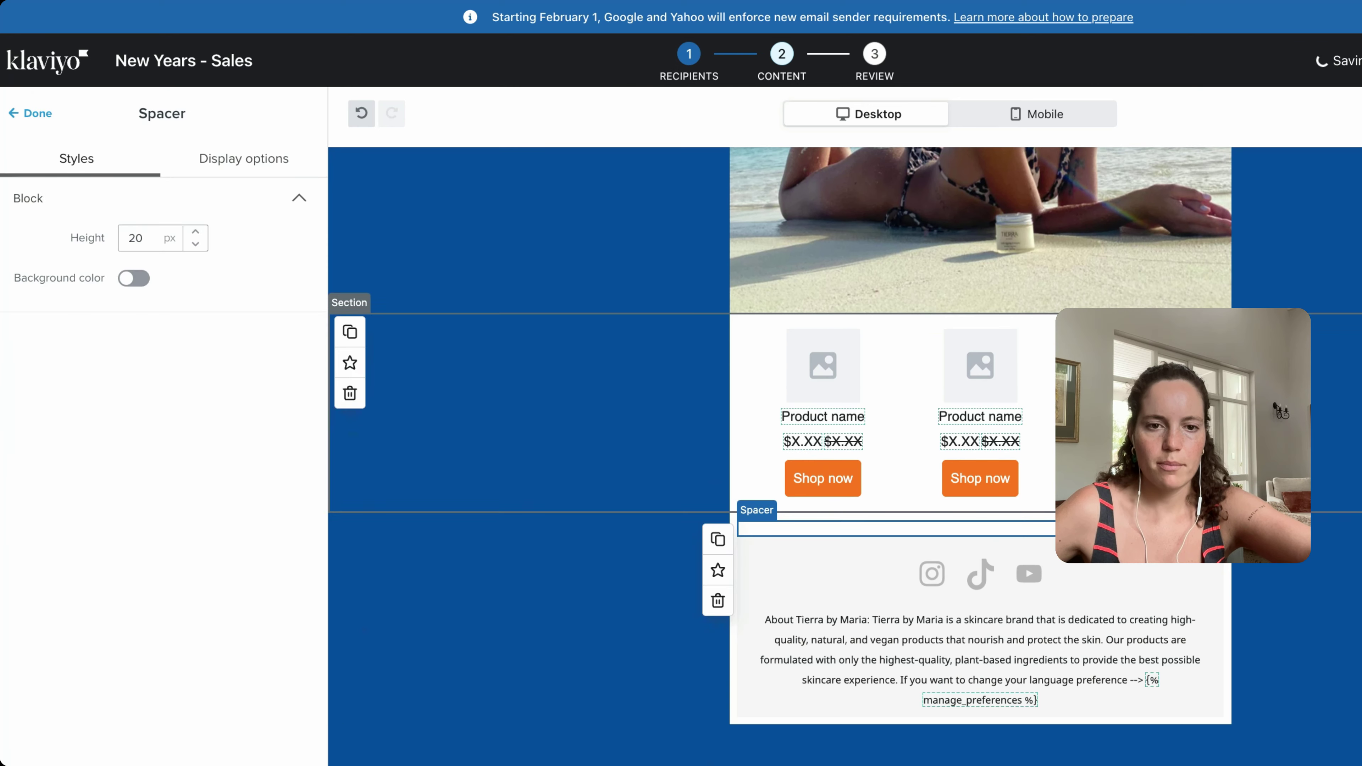
pyautogui.click(1343, 584)
# - Review the email's desktop layout from the header through the hero and products to the footer
pyautogui.scroll(10, 845, 456)
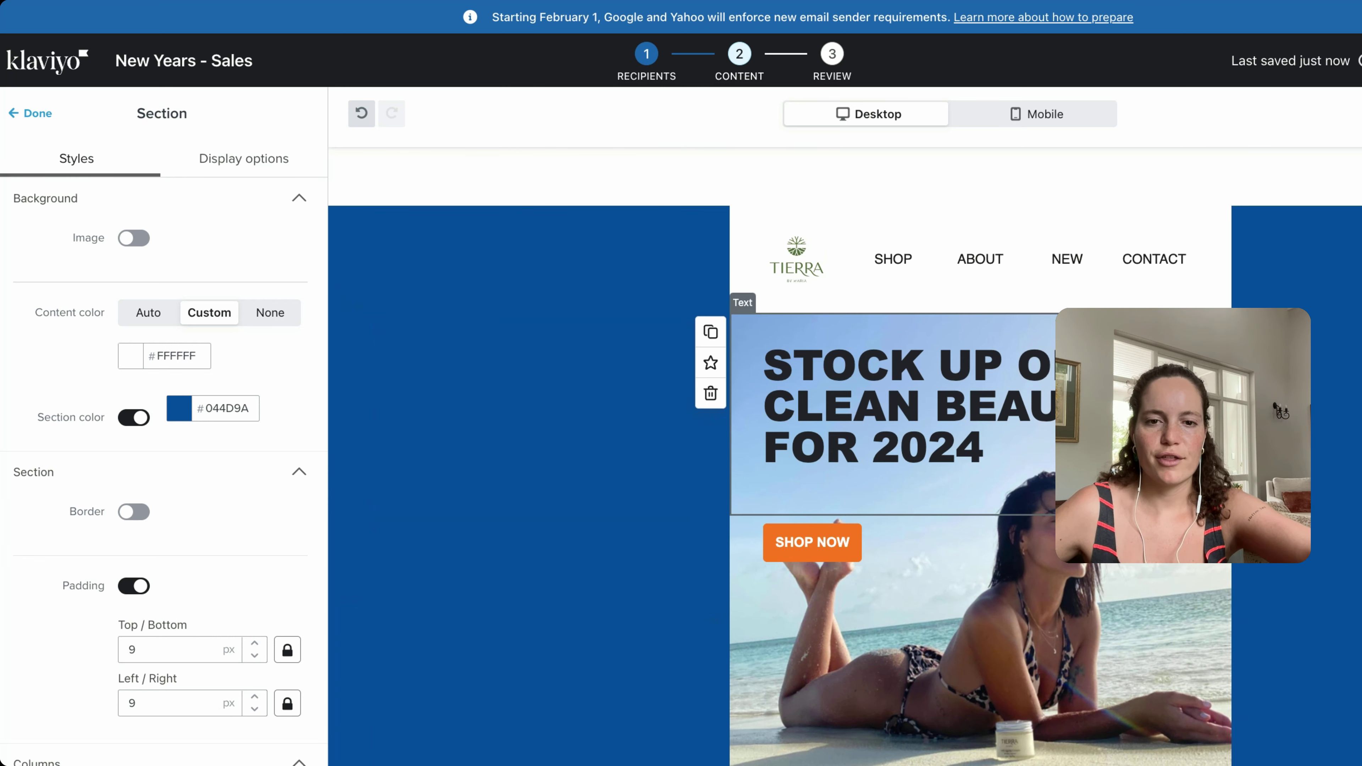
pyautogui.scroll(-7, 1325, 571)
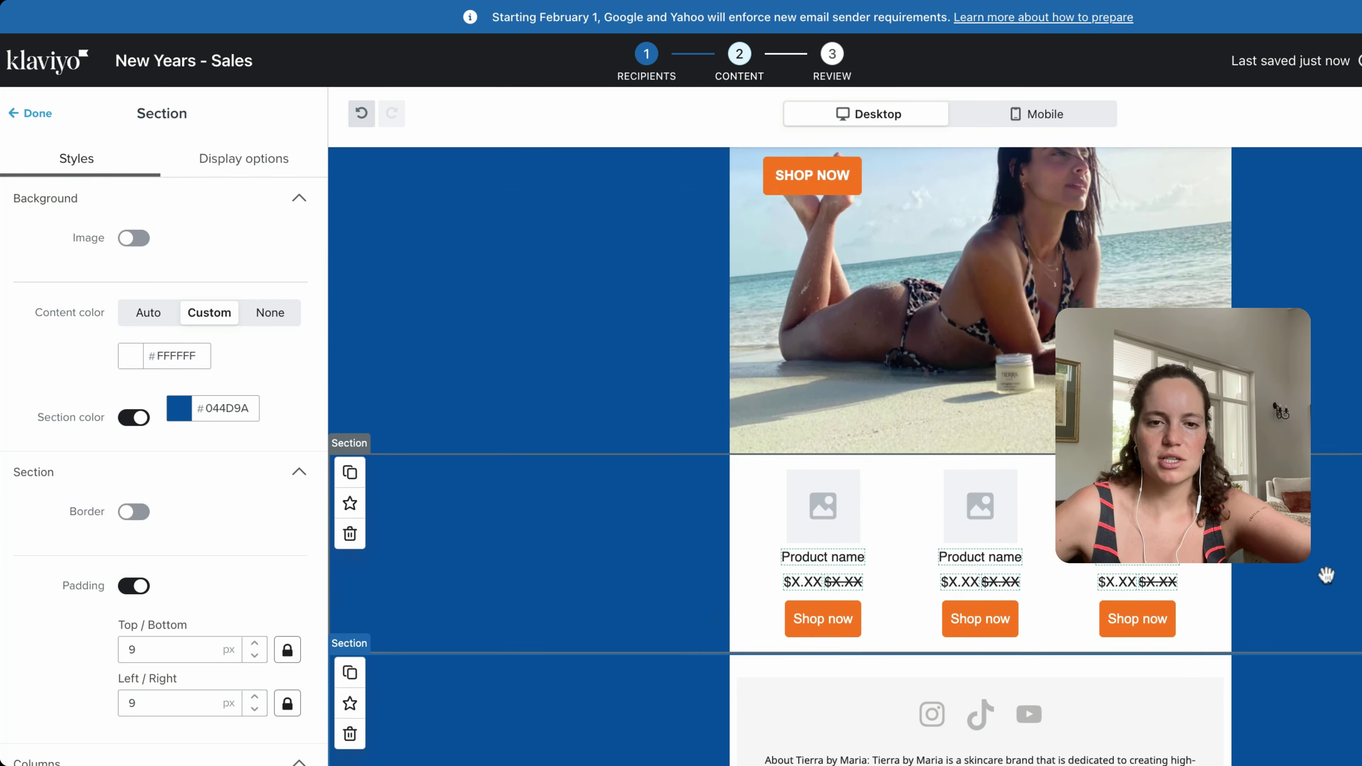
pyautogui.scroll(6, 1325, 571)
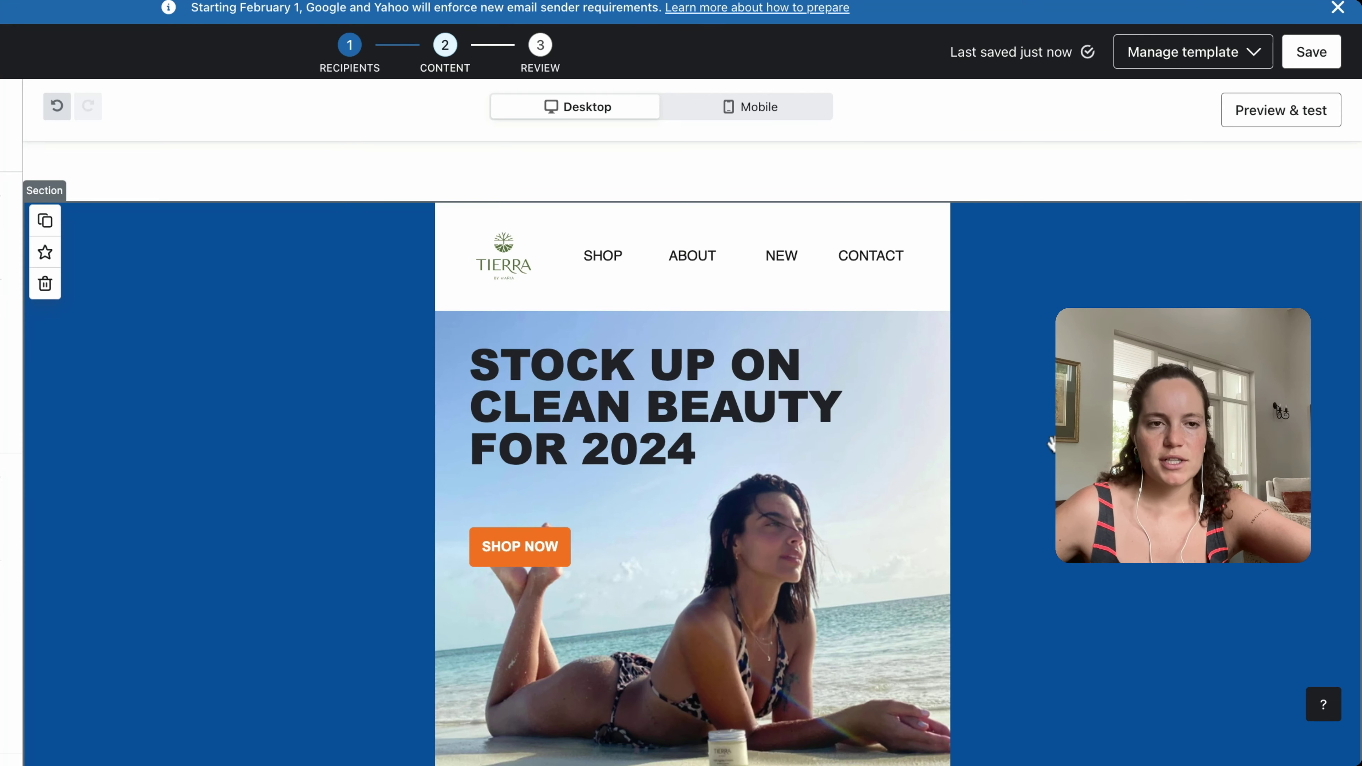
pyautogui.scroll(-3, 691, 456)
pyautogui.scroll(3, 691, 456)
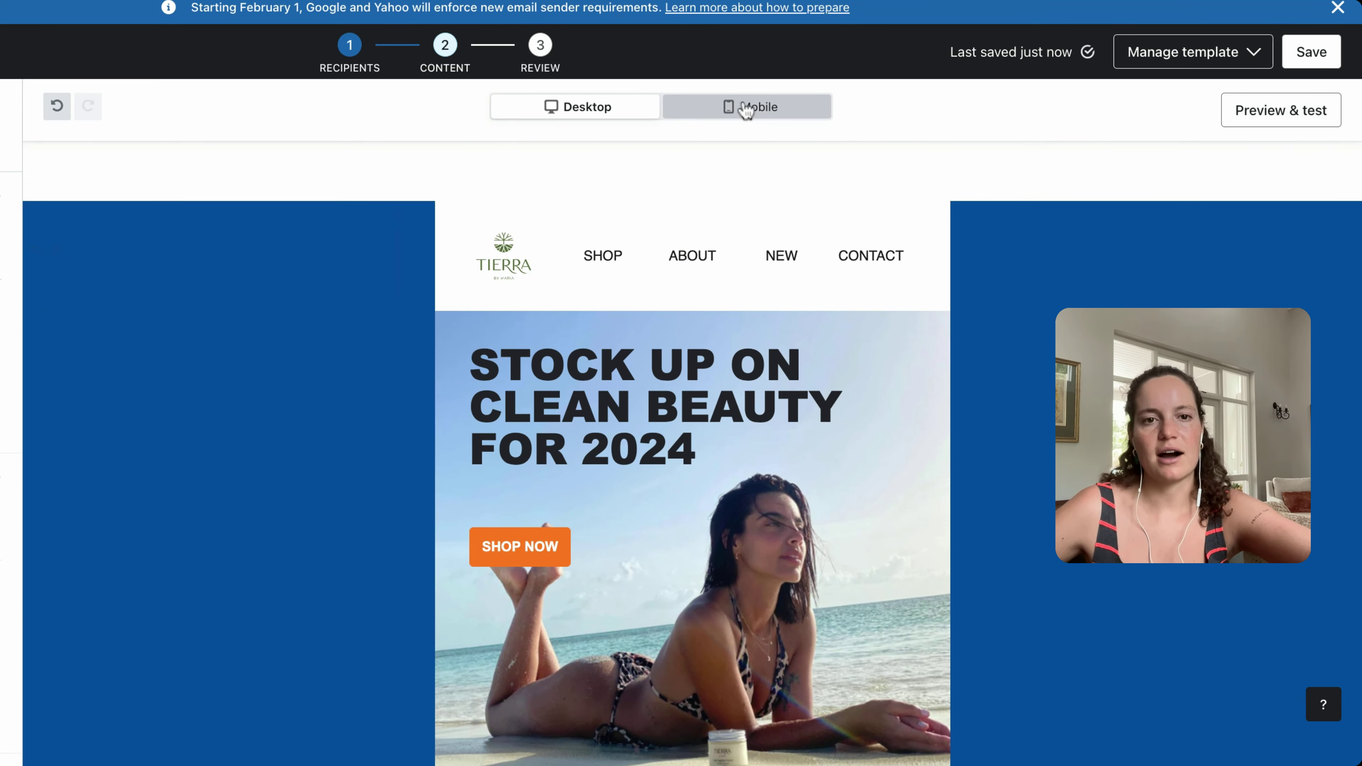
# - Switch to the mobile view and check how the menu, hero headline, shop button and product block are laid out
pyautogui.click(747, 110)
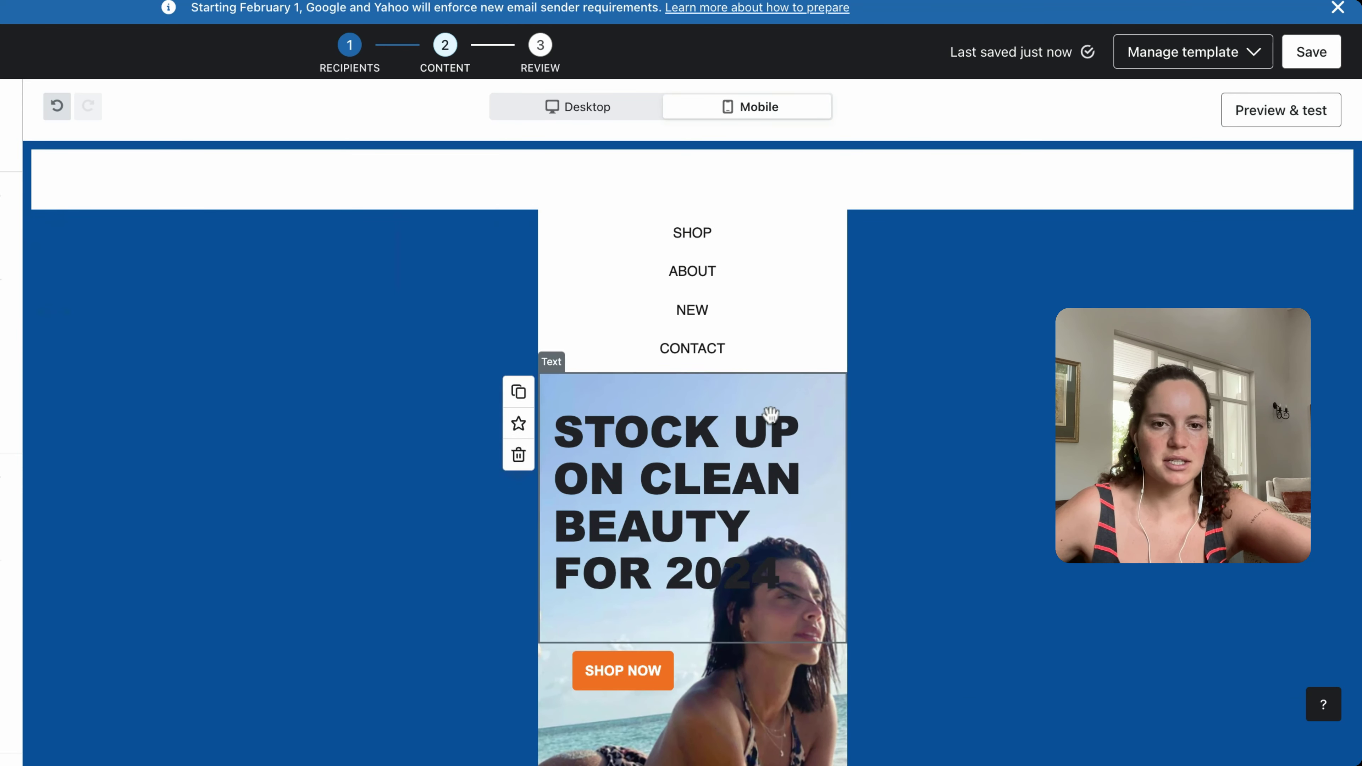
pyautogui.scroll(-5, 629, 630)
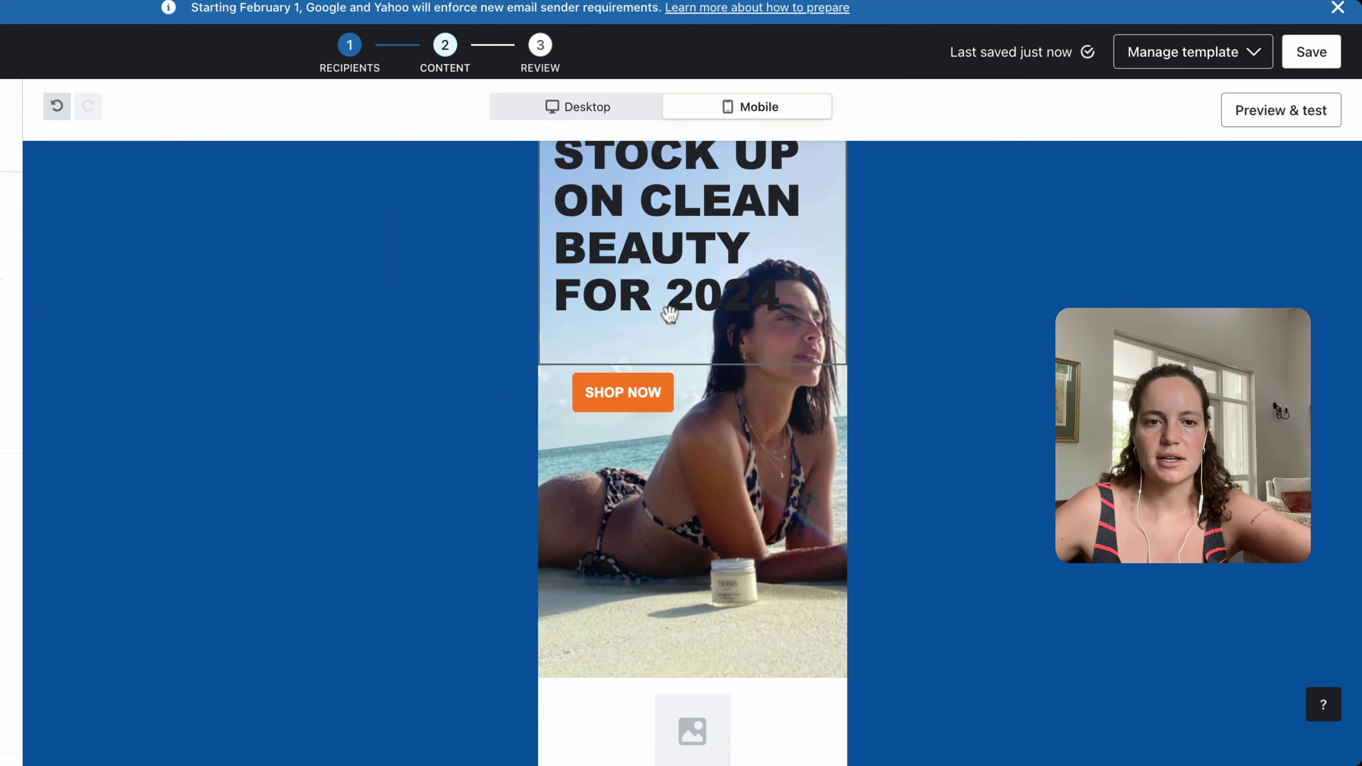
pyautogui.scroll(3, 638, 284)
pyautogui.scroll(-2, 826, 572)
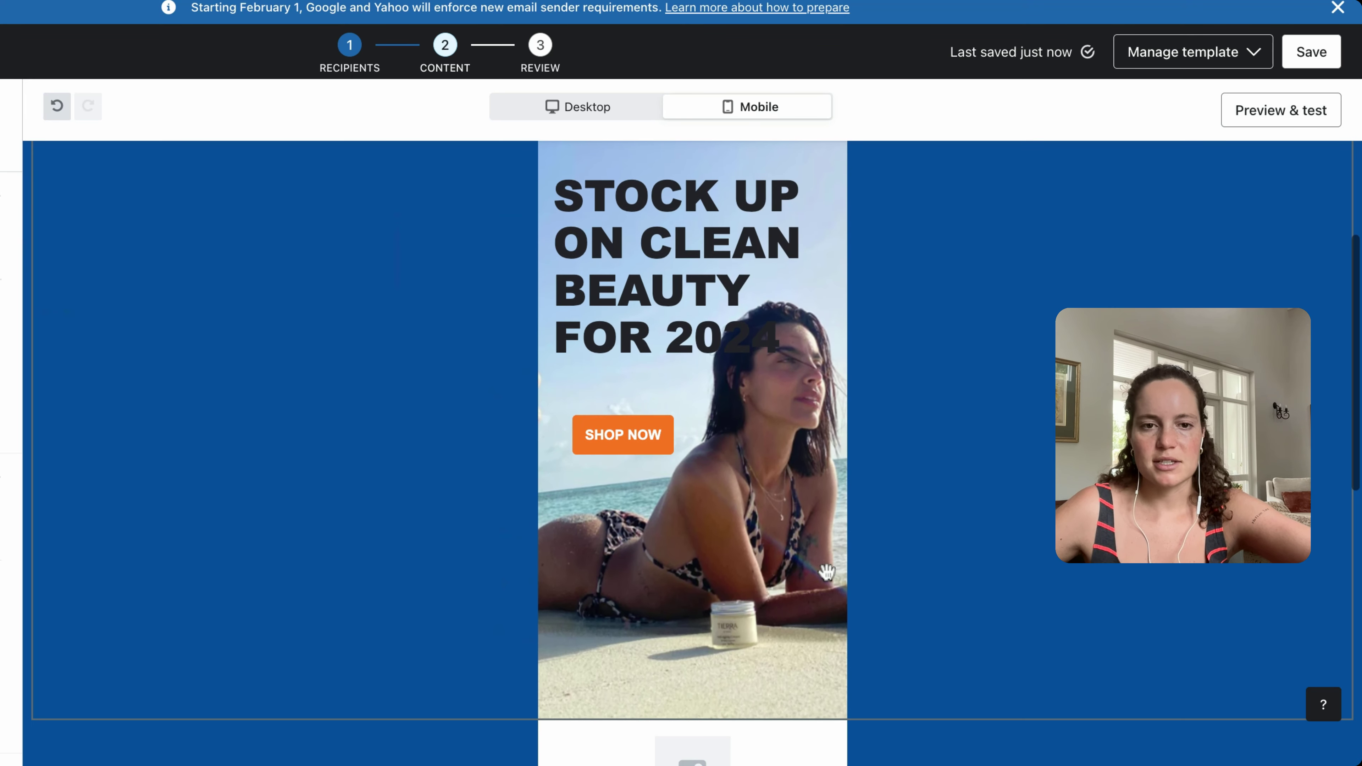
pyautogui.scroll(-12, 728, 388)
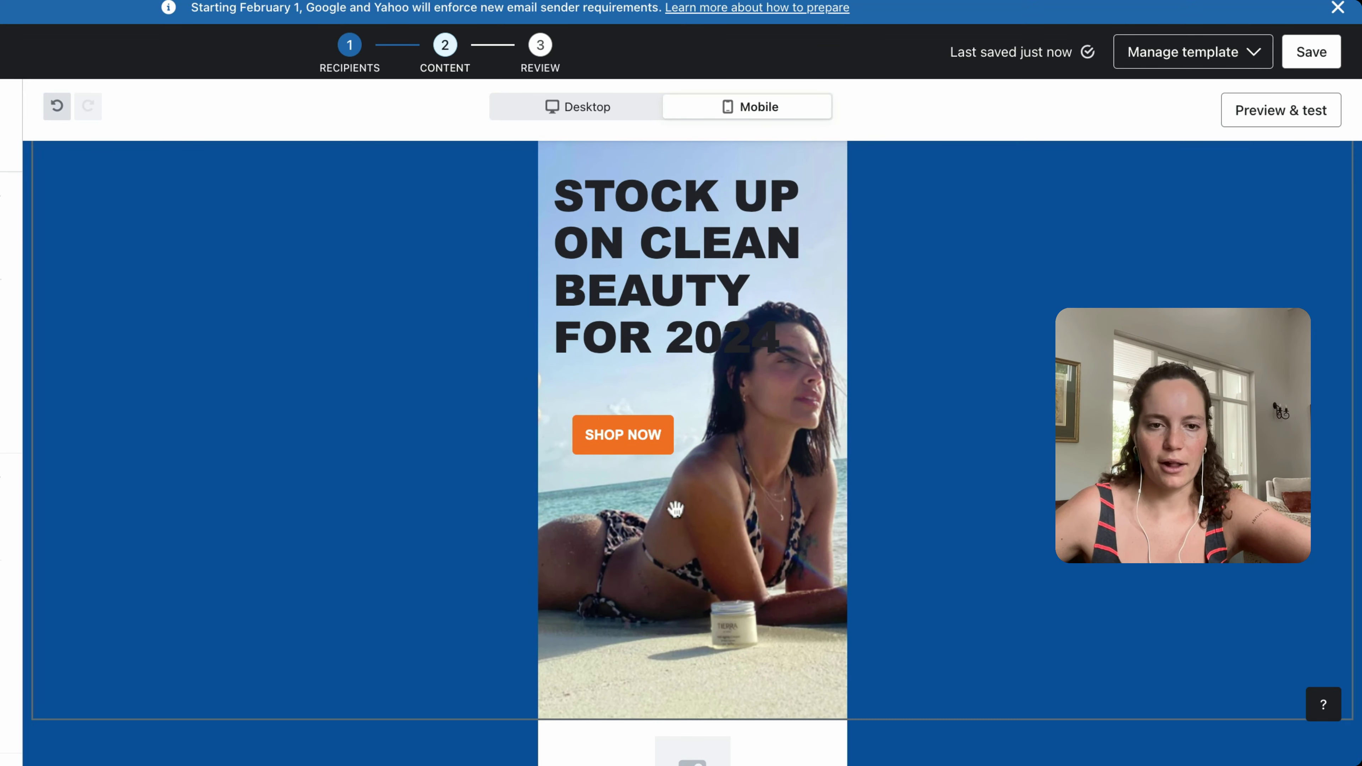
pyautogui.scroll(12, 675, 508)
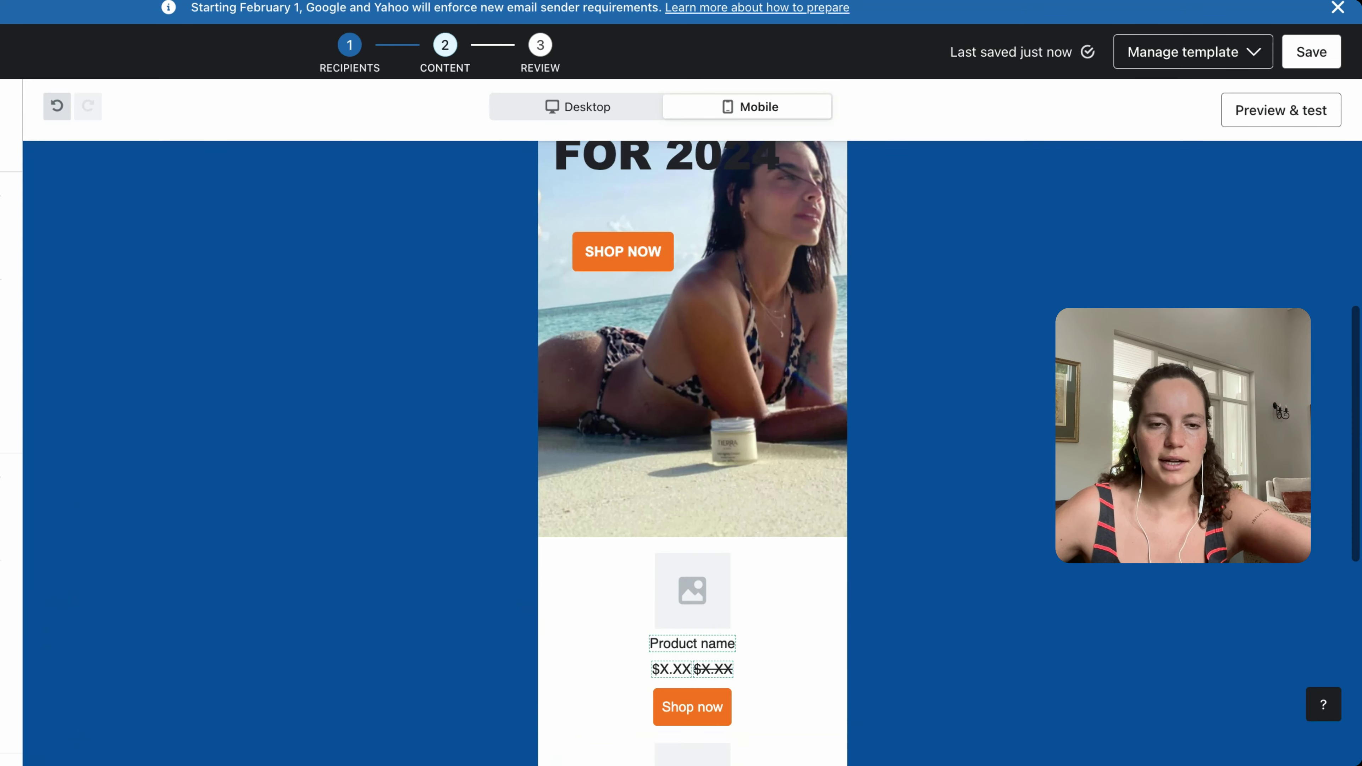
# - Save the email from the desktop view and review the campaign's recipients, smart sending, subject line, sender, content and tracking settings
pyautogui.click(642, 106)
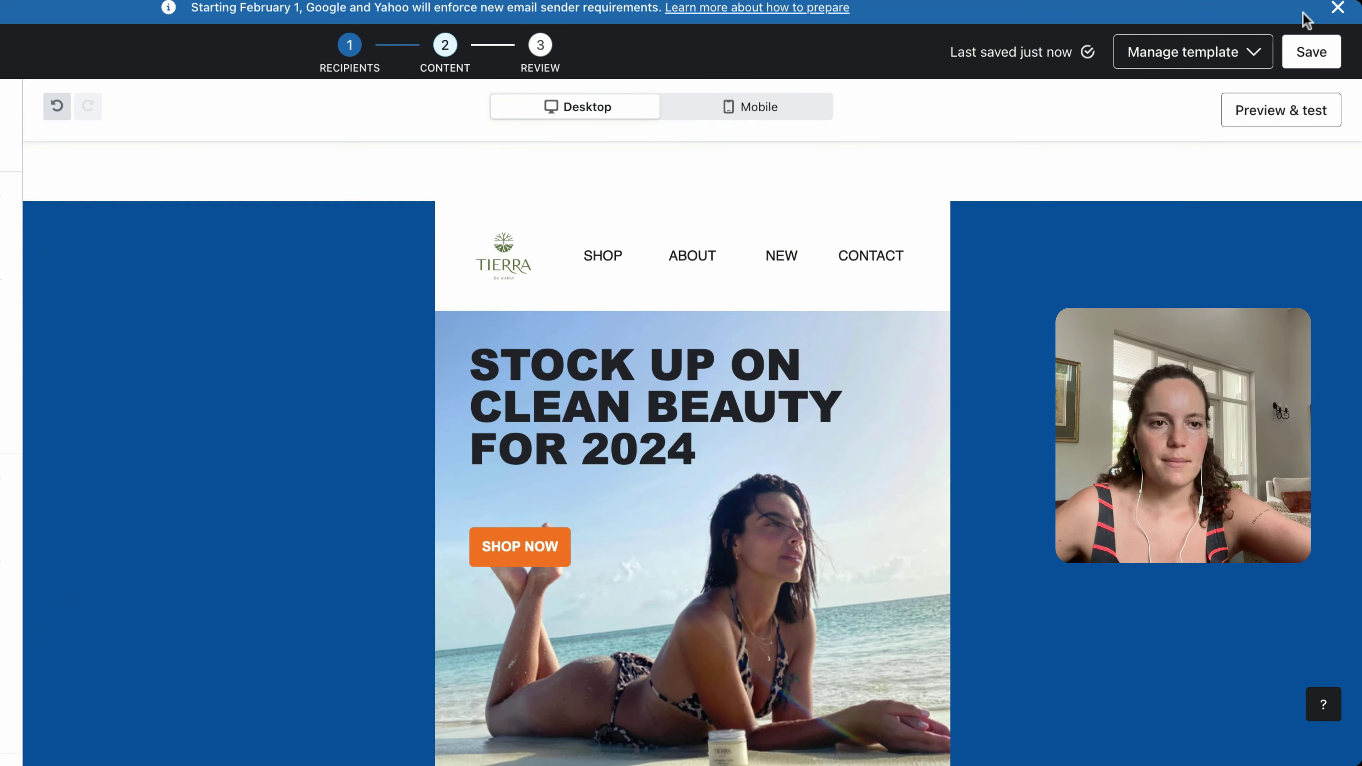
pyautogui.click(1313, 53)
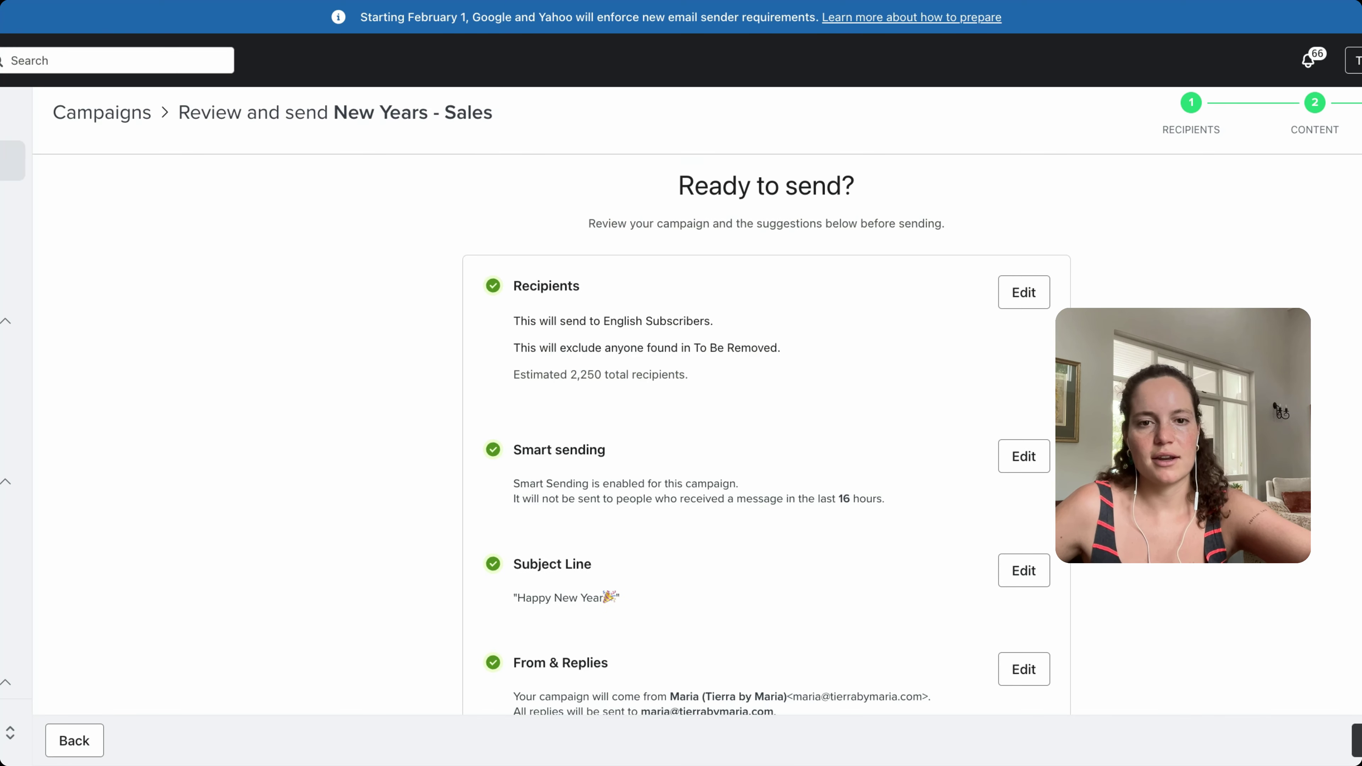
pyautogui.scroll(-2, 1184, 570)
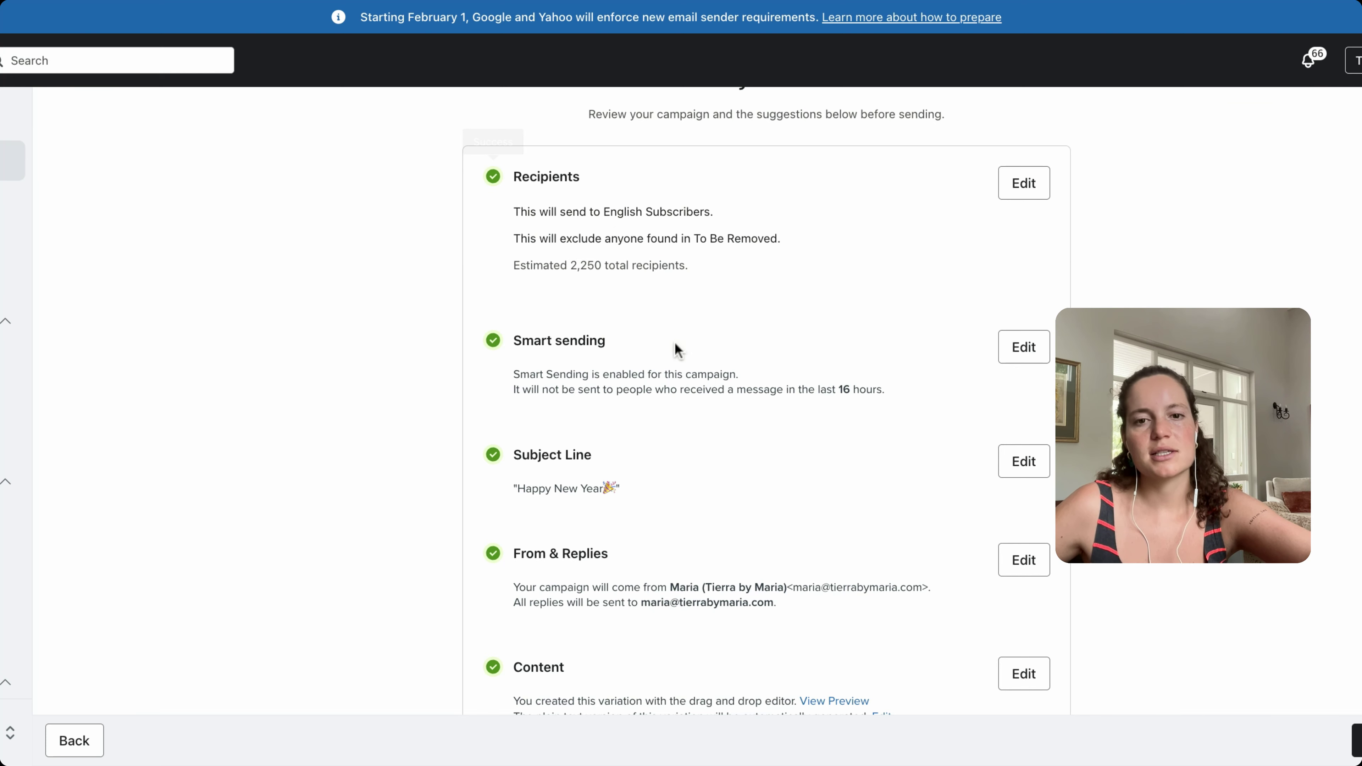
pyautogui.scroll(-1, 599, 434)
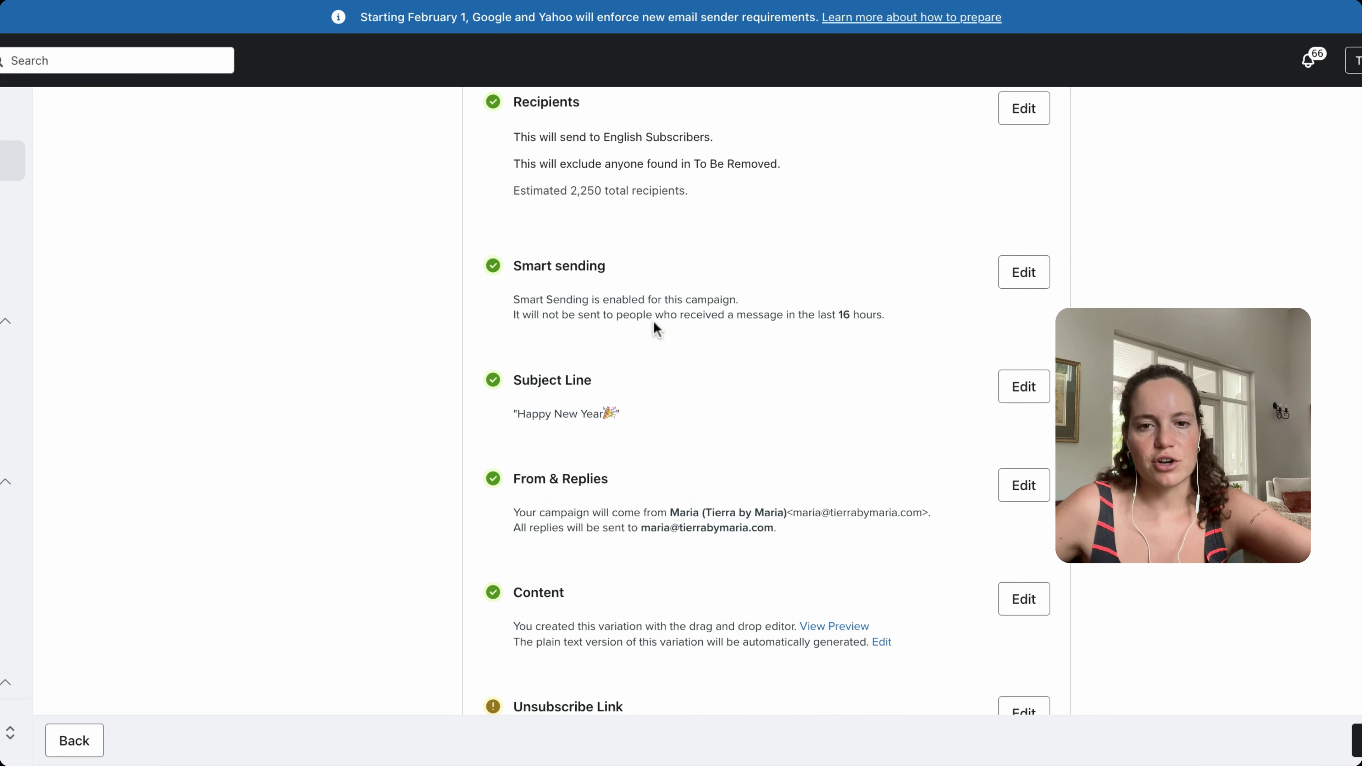
pyautogui.scroll(-3, 656, 329)
pyautogui.scroll(-3, 551, 439)
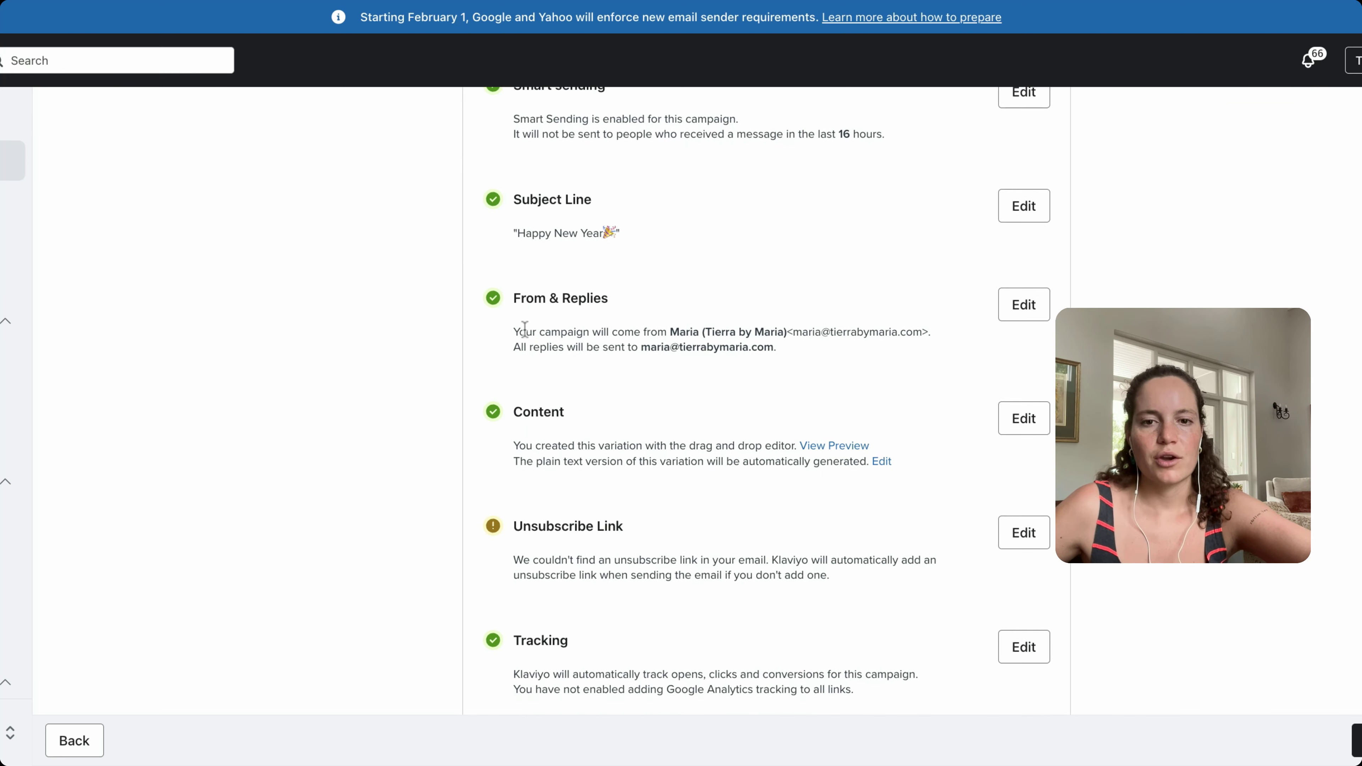
pyautogui.scroll(10, 603, 347)
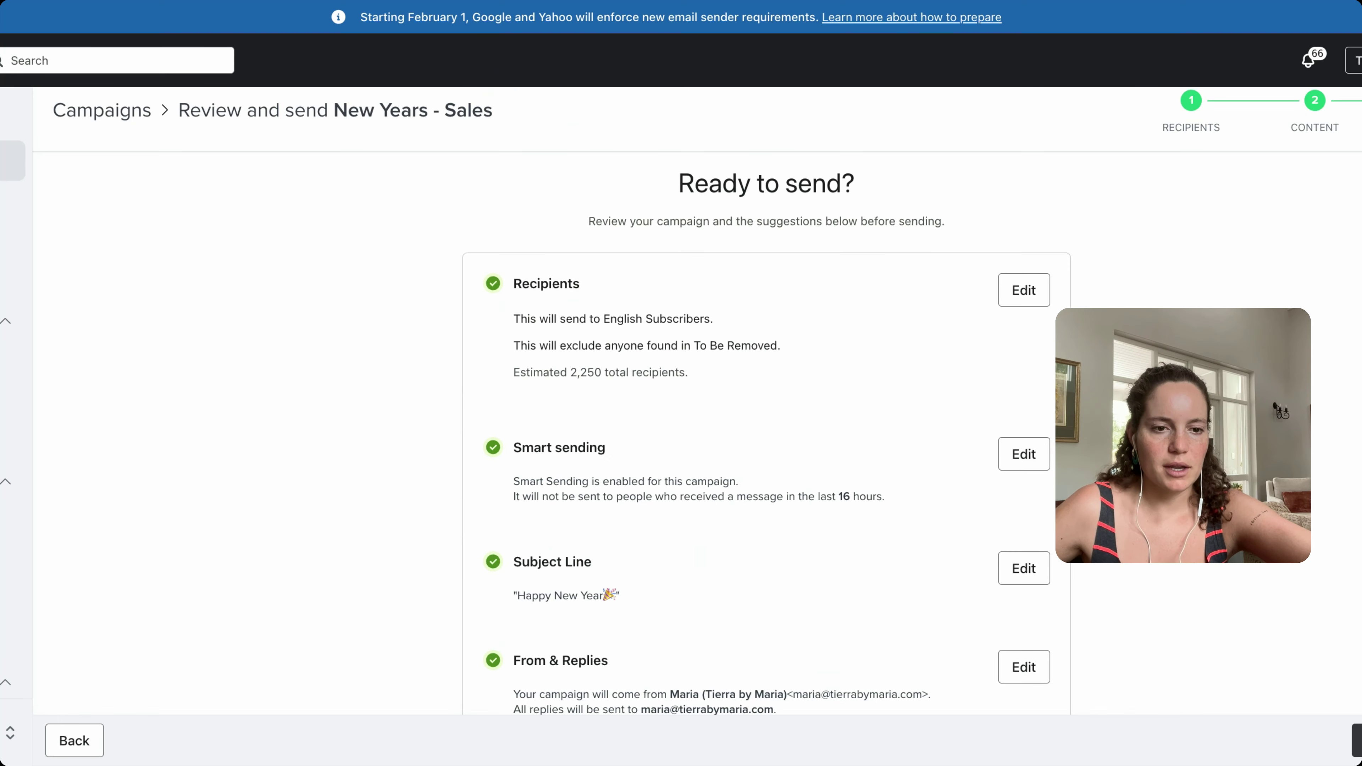
# - Open the campaign's scheduling options and choose a fixed send time with the date Jan 03, 2024
pyautogui.click(1357, 740)
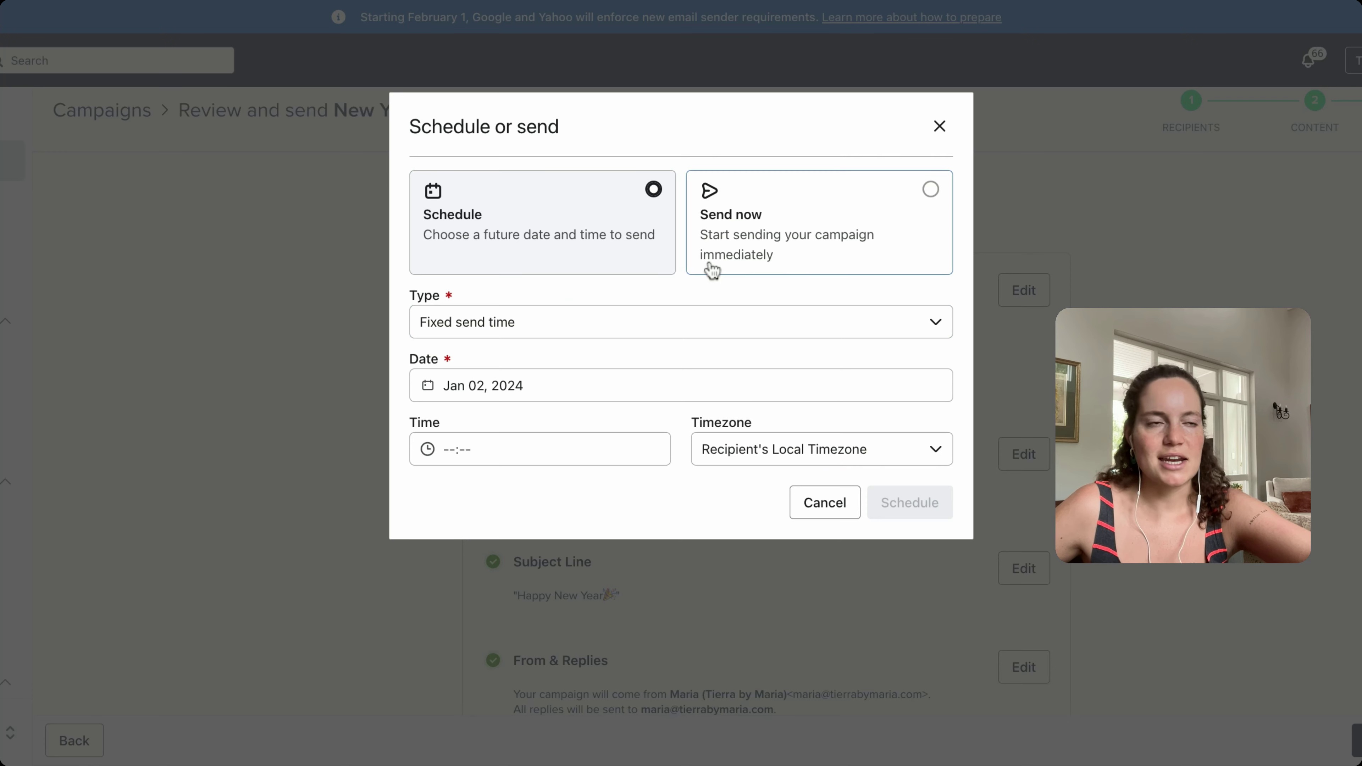
pyautogui.click(487, 325)
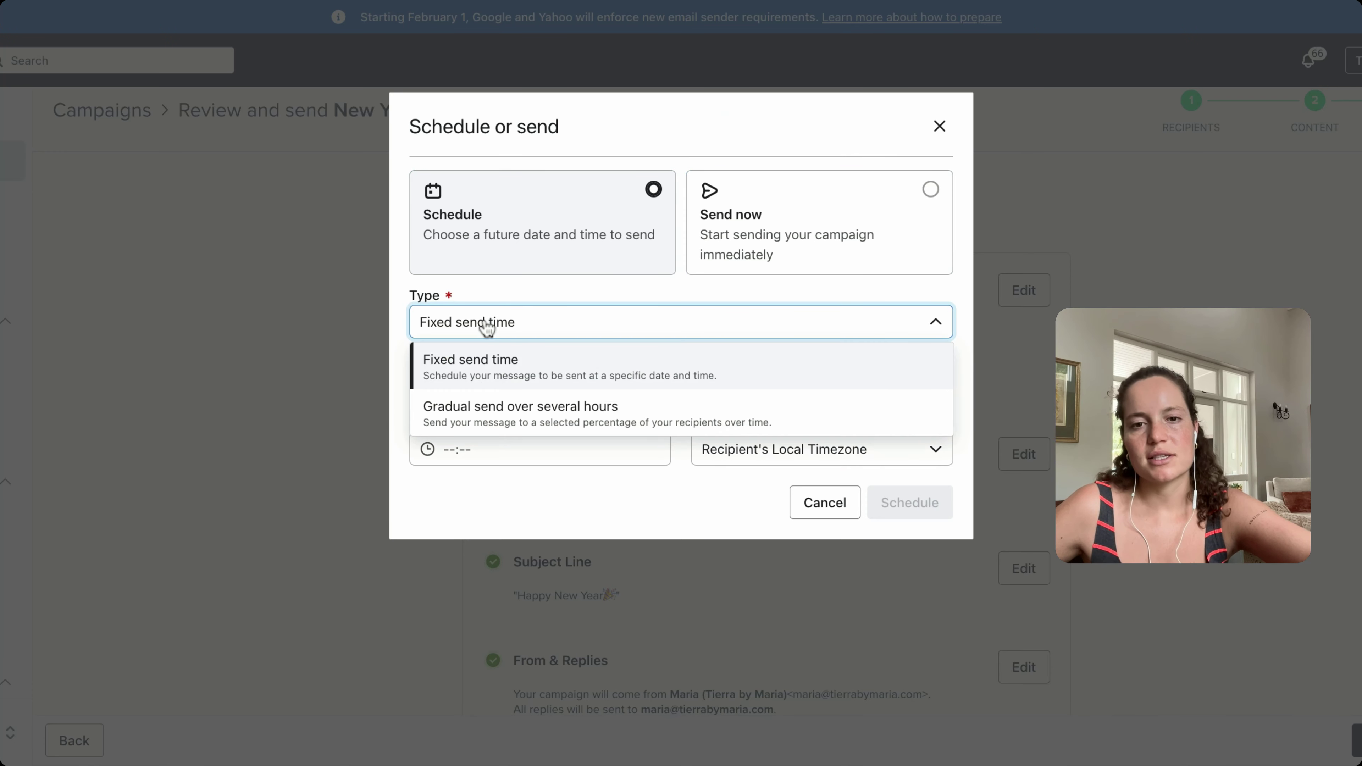
pyautogui.click(509, 380)
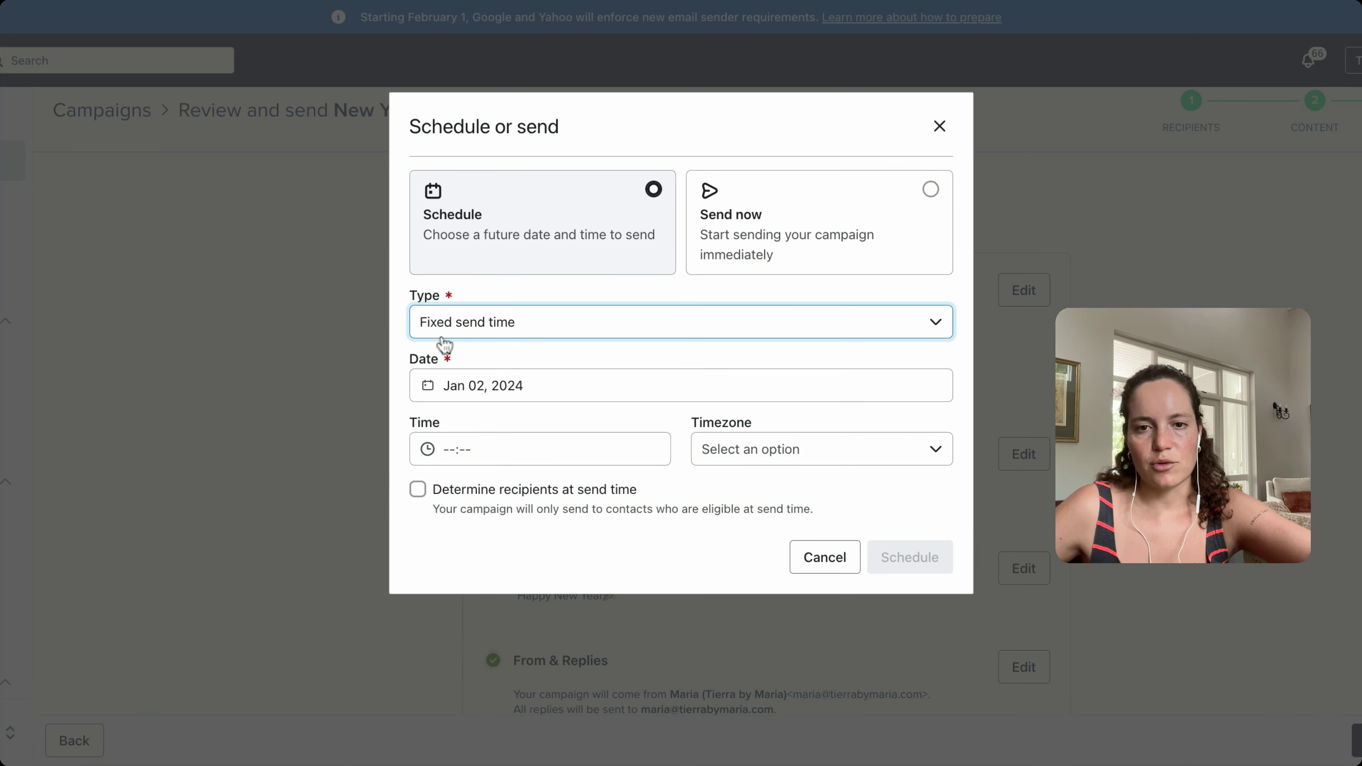
pyautogui.click(479, 387)
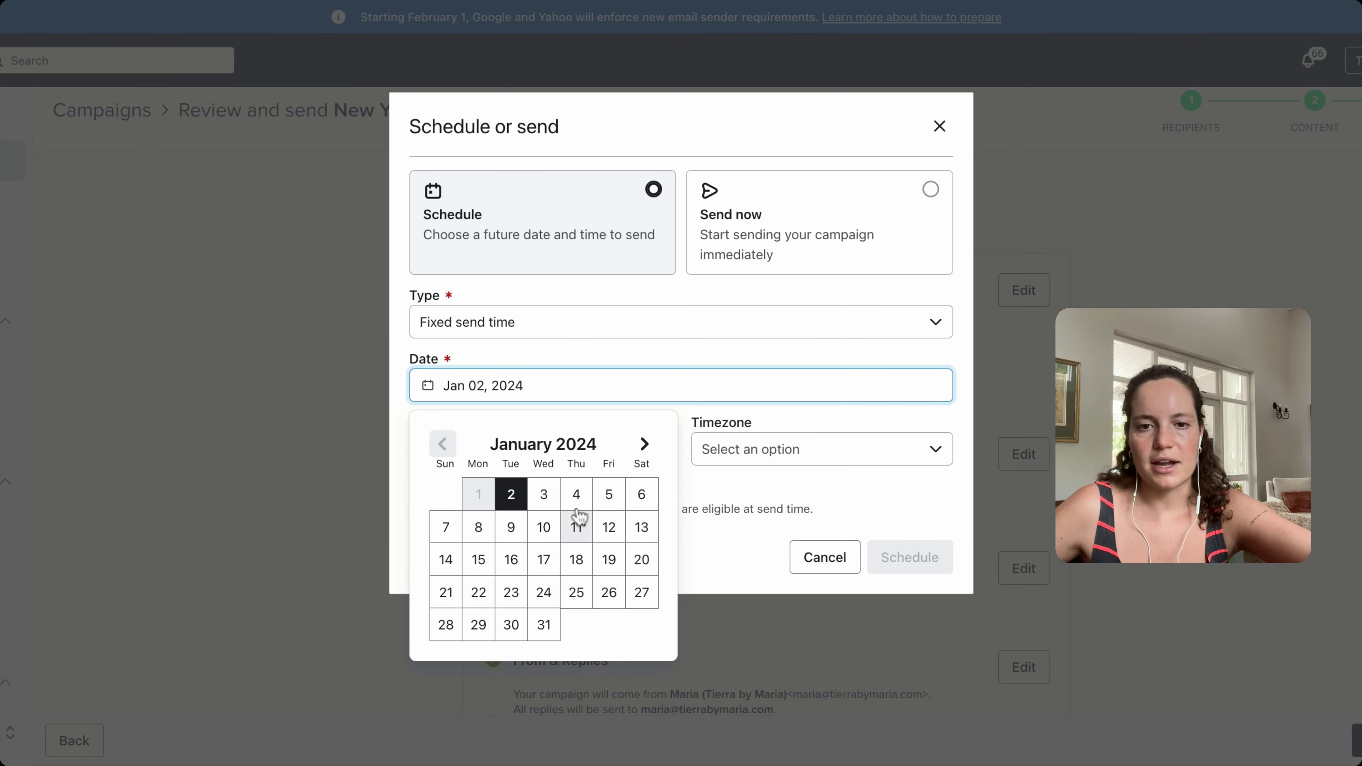
pyautogui.click(542, 499)
# - Set the campaign's send time to 5:30 AM in the Recipient's Local Timezone
pyautogui.click(537, 450)
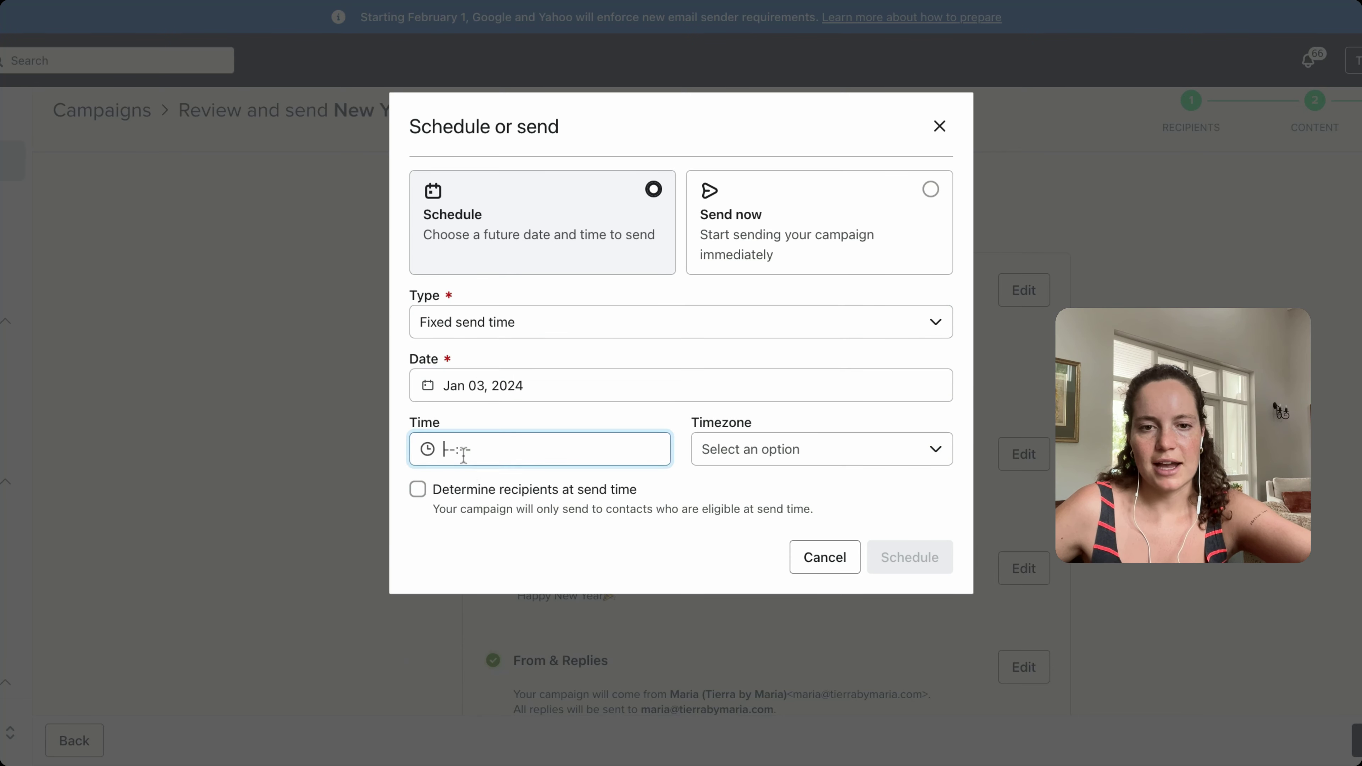
pyautogui.scroll(2, 531, 483)
pyautogui.click(531, 486)
pyautogui.click(721, 461)
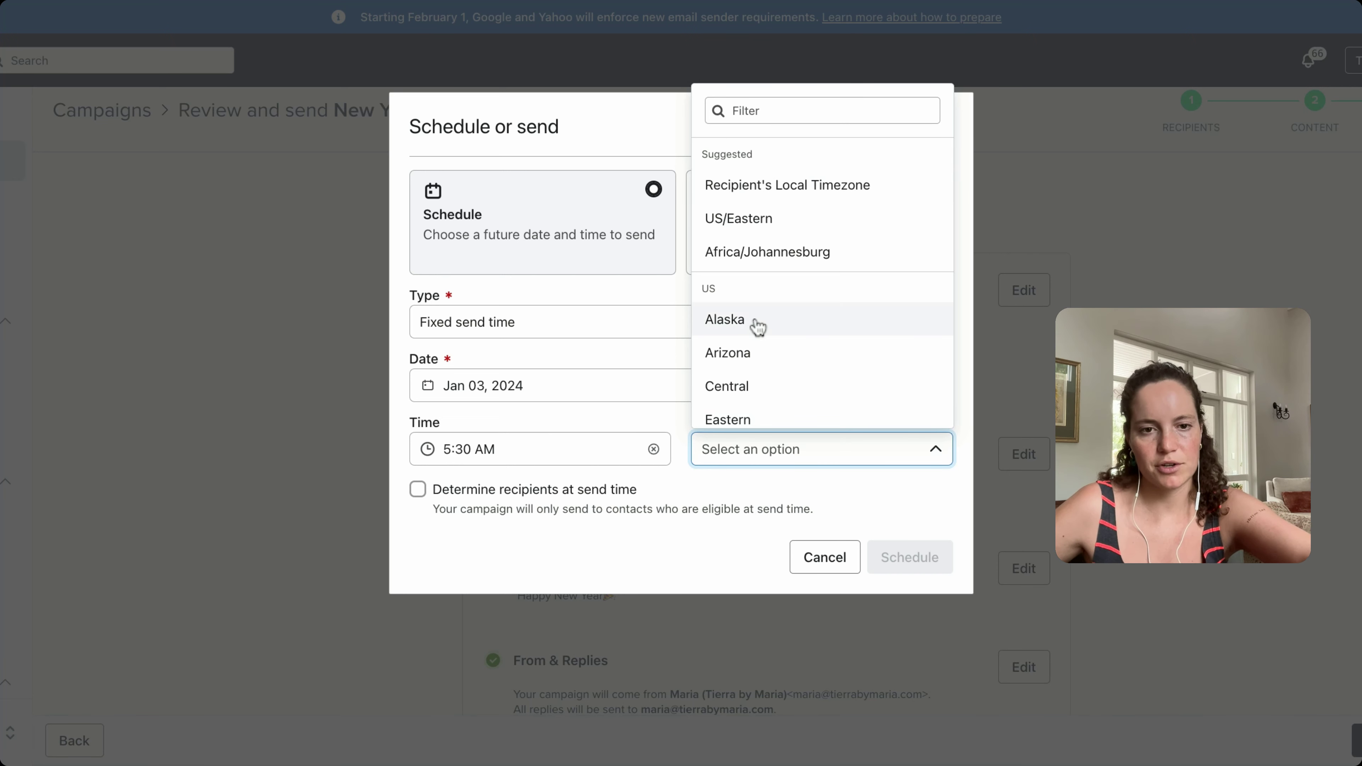
pyautogui.click(751, 188)
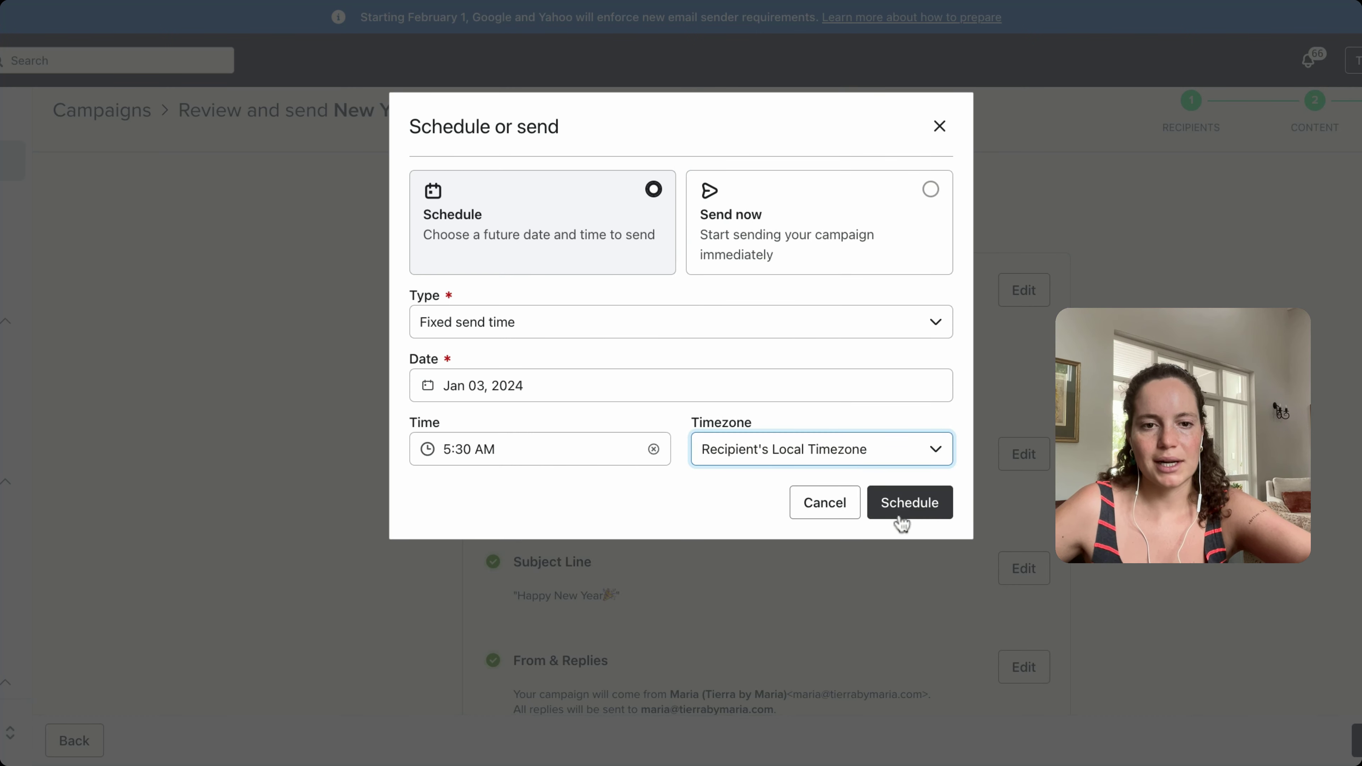